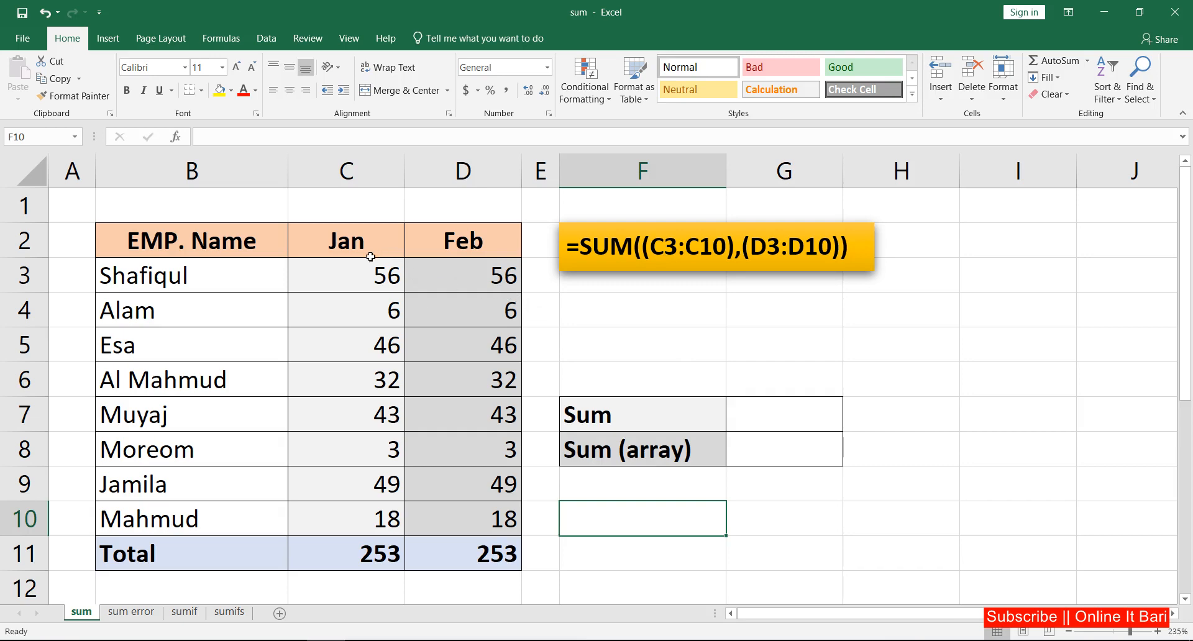
# Examine the employee table by selecting the Jan and Feb value ranges.
pyautogui.click(370, 254)
pyautogui.moveTo(222, 266); pyautogui.dragTo(476, 488)
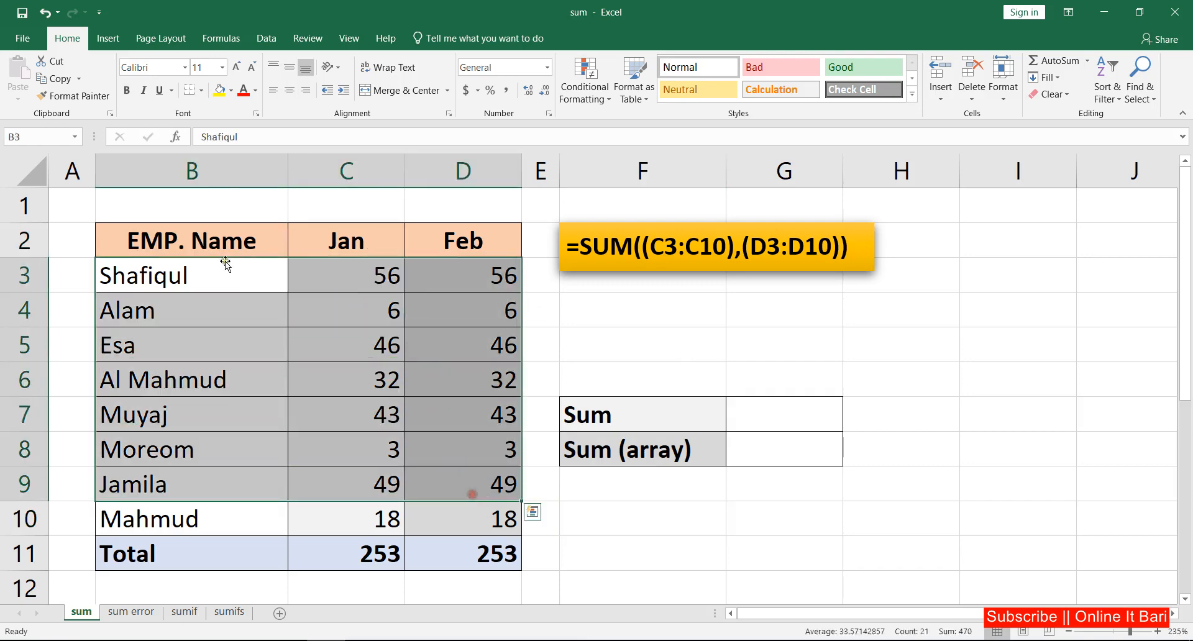
pyautogui.click(214, 243)
pyautogui.moveTo(361, 248); pyautogui.dragTo(382, 504)
pyautogui.moveTo(484, 245); pyautogui.dragTo(489, 513)
pyautogui.click(476, 396)
pyautogui.moveTo(469, 275); pyautogui.dragTo(495, 518)
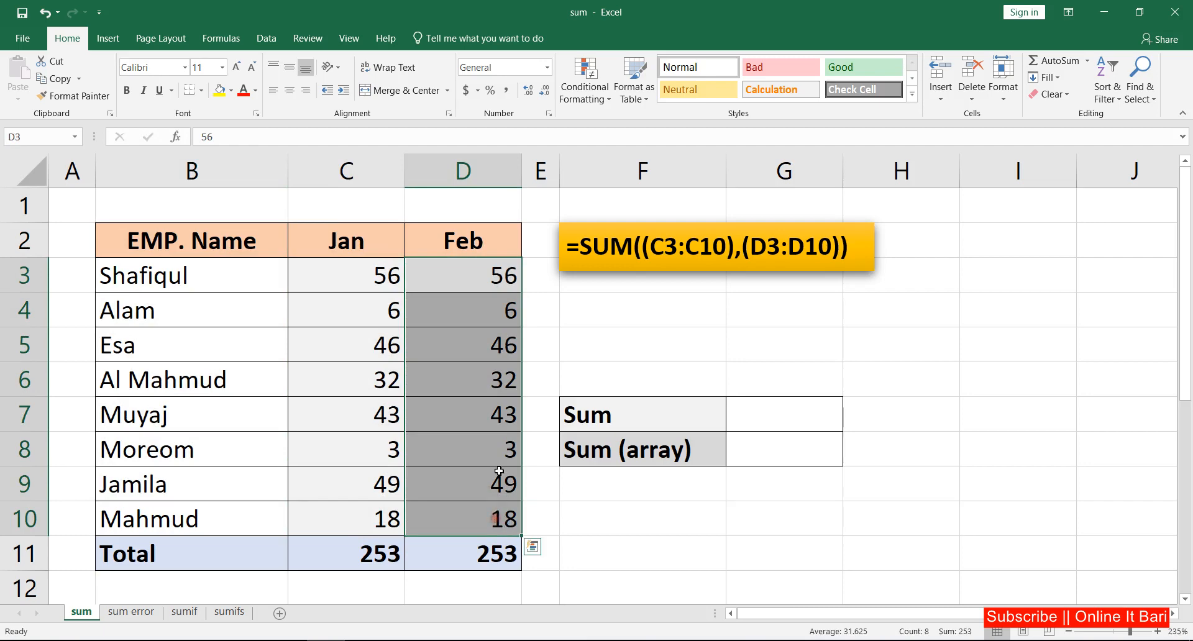
pyautogui.moveTo(482, 274); pyautogui.dragTo(484, 508)
# Enter =SUM(D3:D10) in the Sum cell to total the Feb values.
pyautogui.click(763, 415)
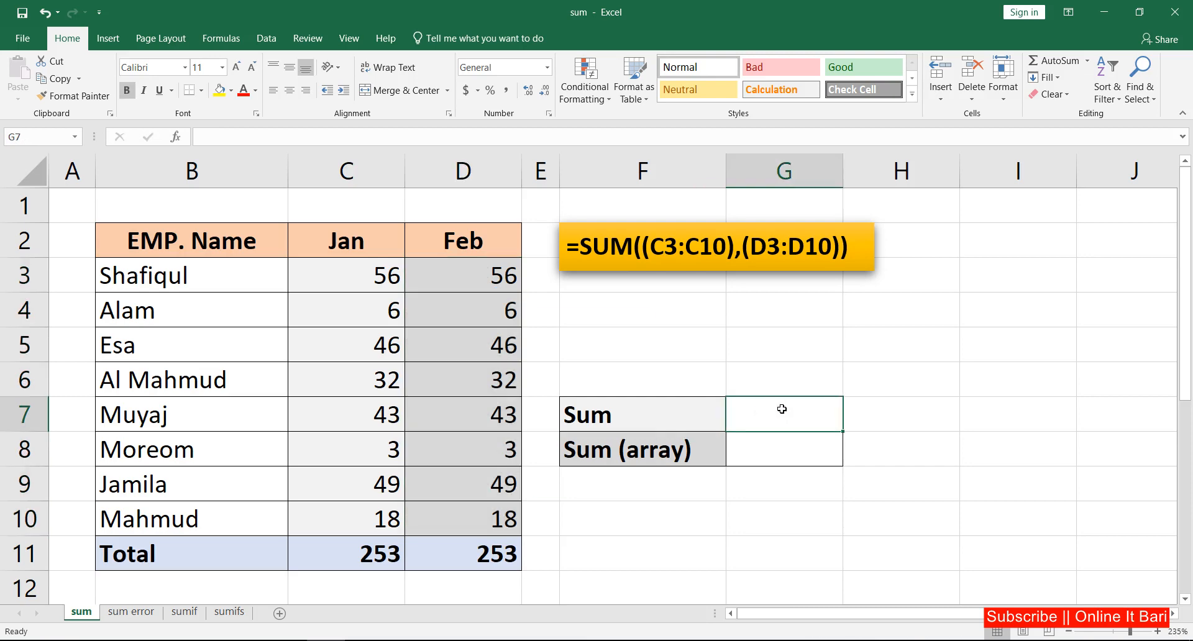
pyautogui.write('=')
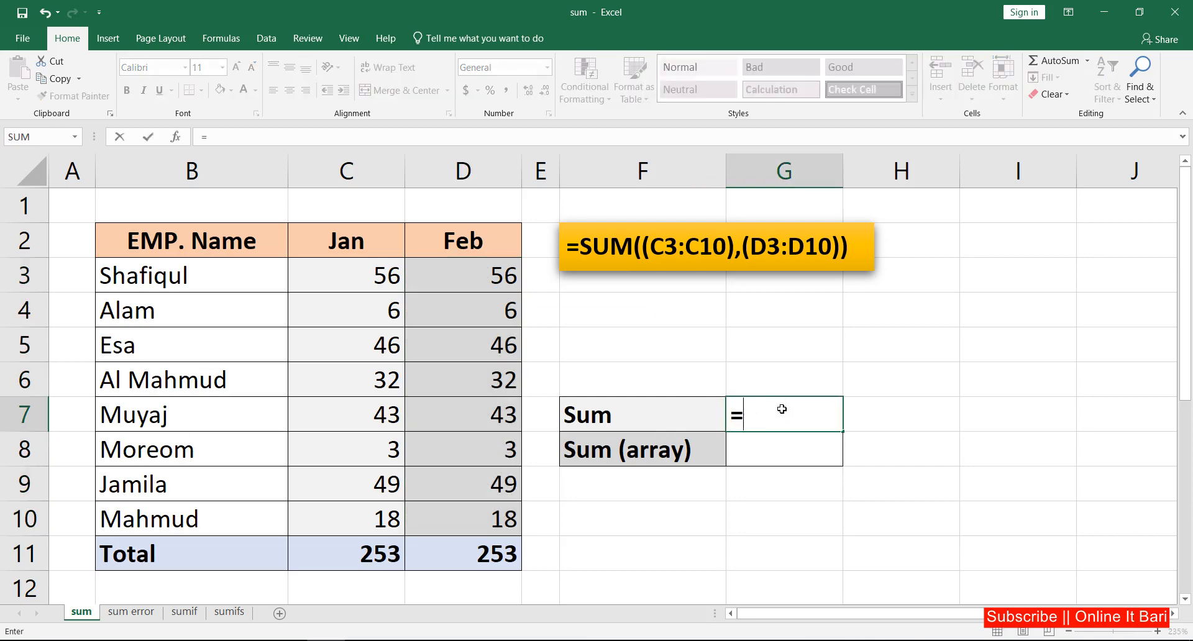
pyautogui.write('sum')
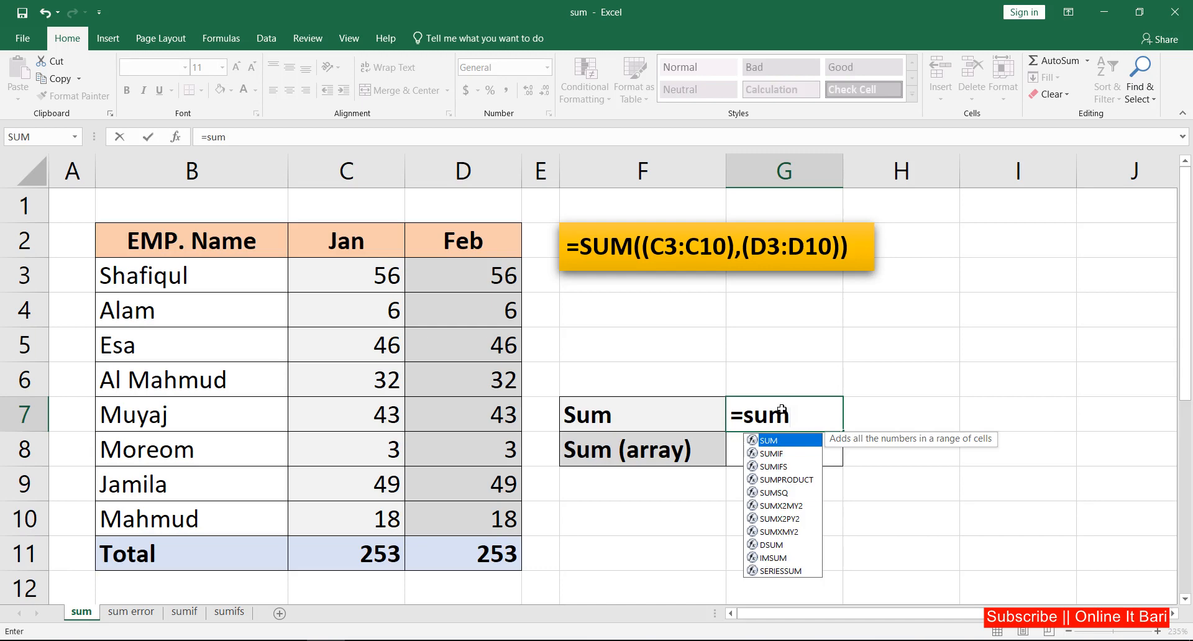
pyautogui.press('Tab')
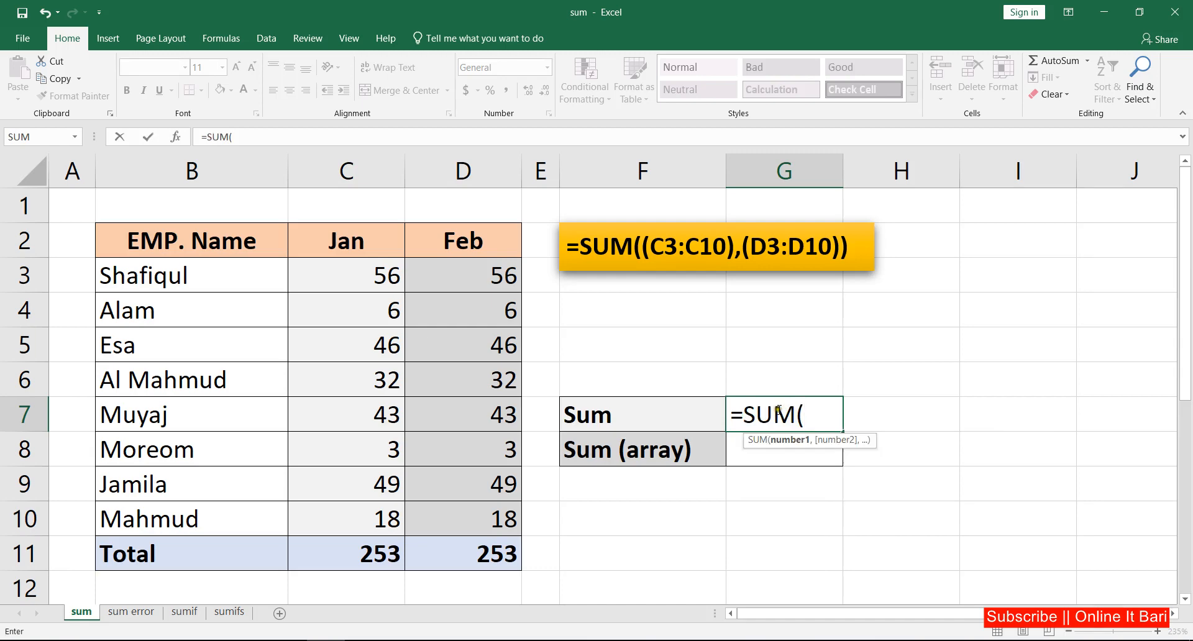
pyautogui.click(477, 271)
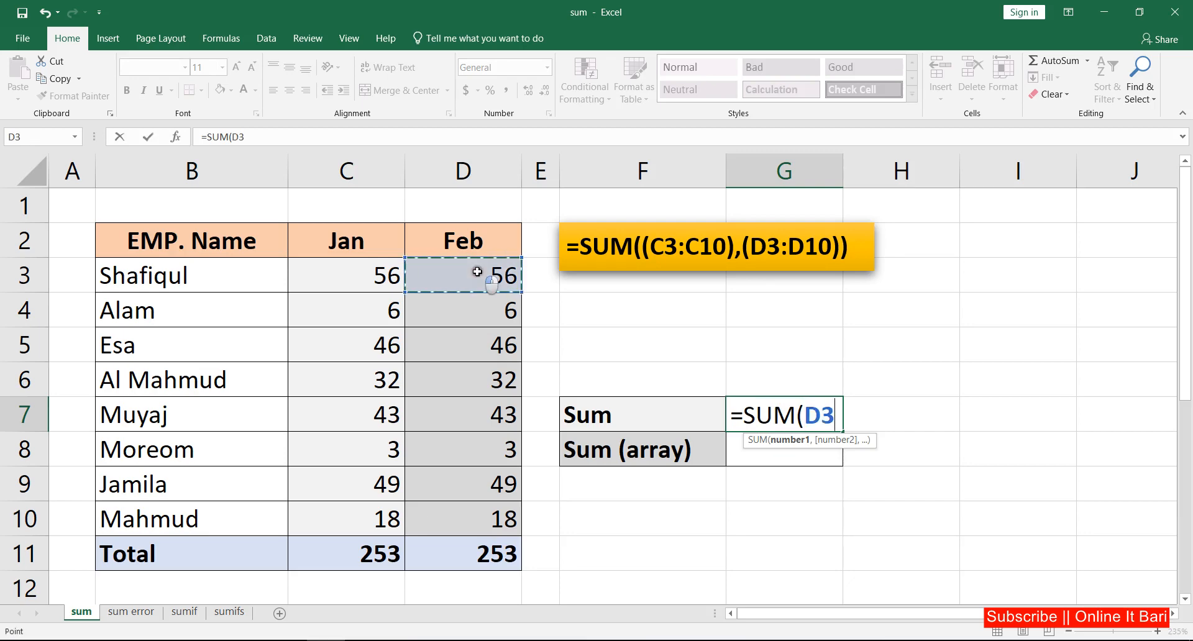
pyautogui.moveTo(477, 272); pyautogui.dragTo(485, 510)
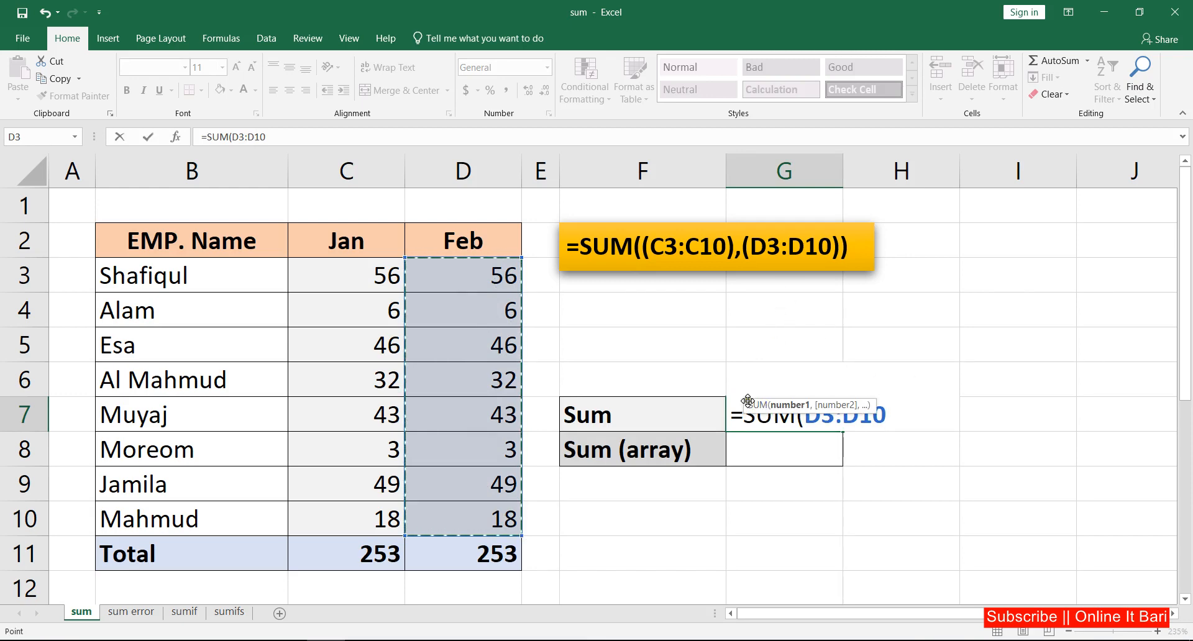
pyautogui.moveTo(744, 407); pyautogui.dragTo(763, 494)
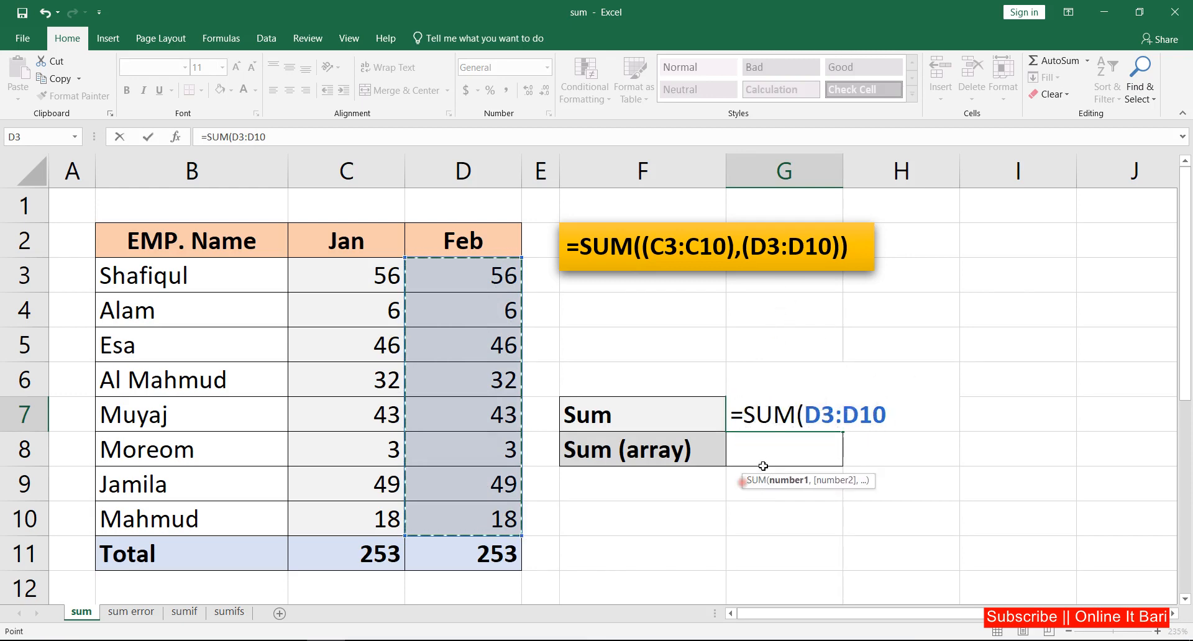
pyautogui.press('Return')
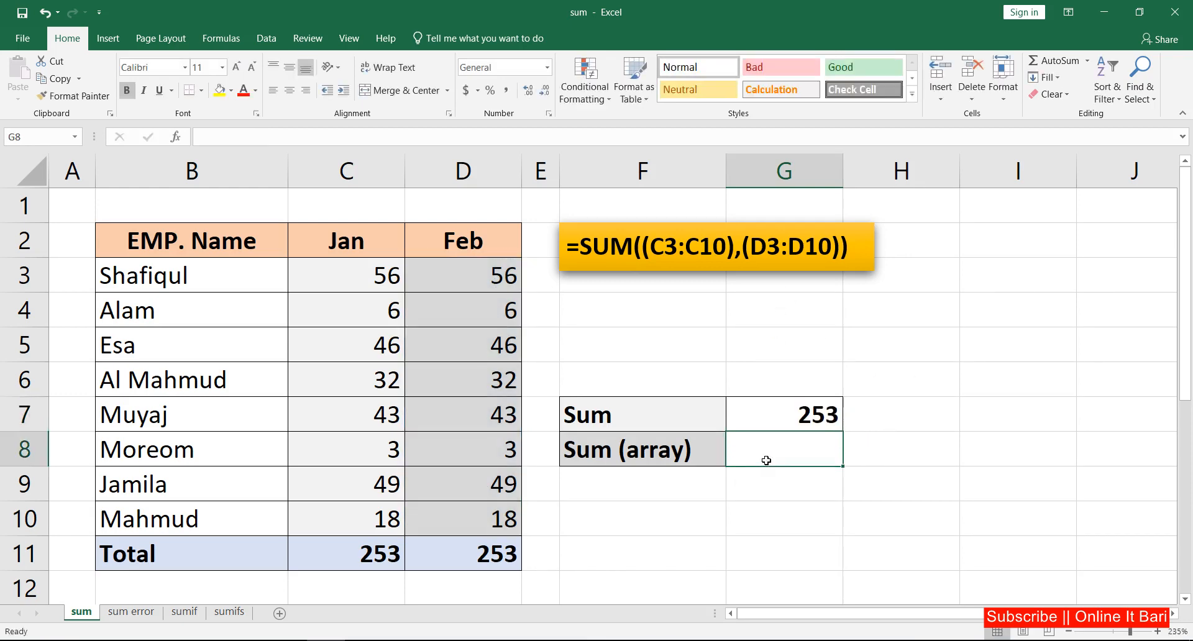
pyautogui.click(814, 410)
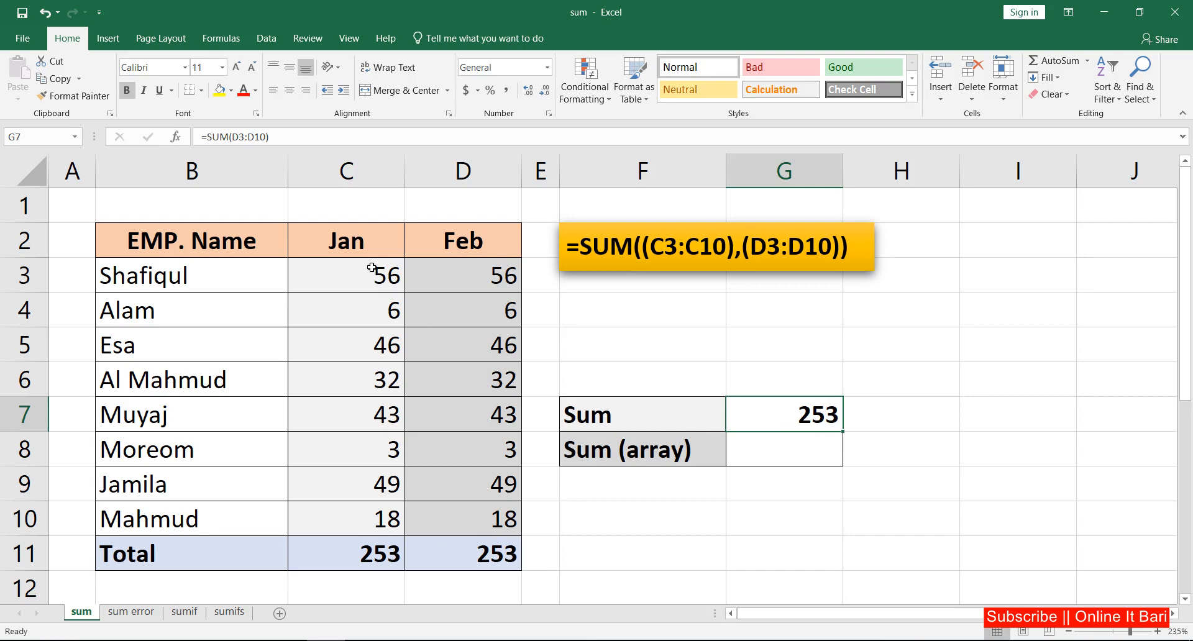
# Enter =SUM(C3:C10,D3:D10) in the Sum (array) cell to total both months.
pyautogui.moveTo(372, 267); pyautogui.dragTo(386, 519)
pyautogui.click(490, 270)
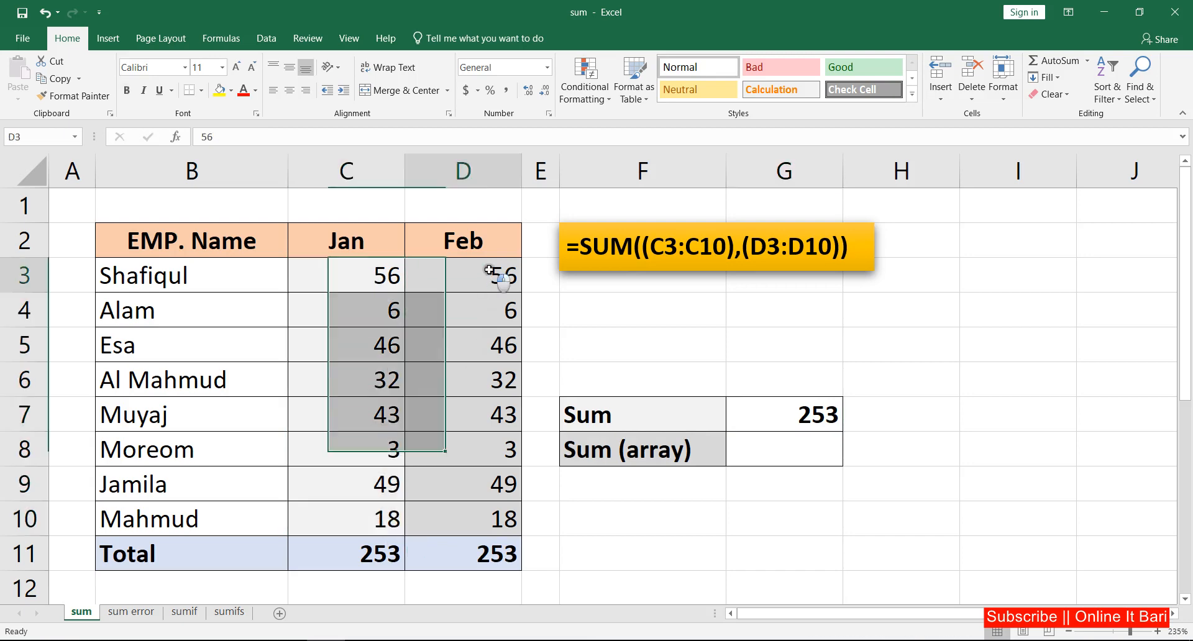
pyautogui.moveTo(490, 271); pyautogui.dragTo(497, 524)
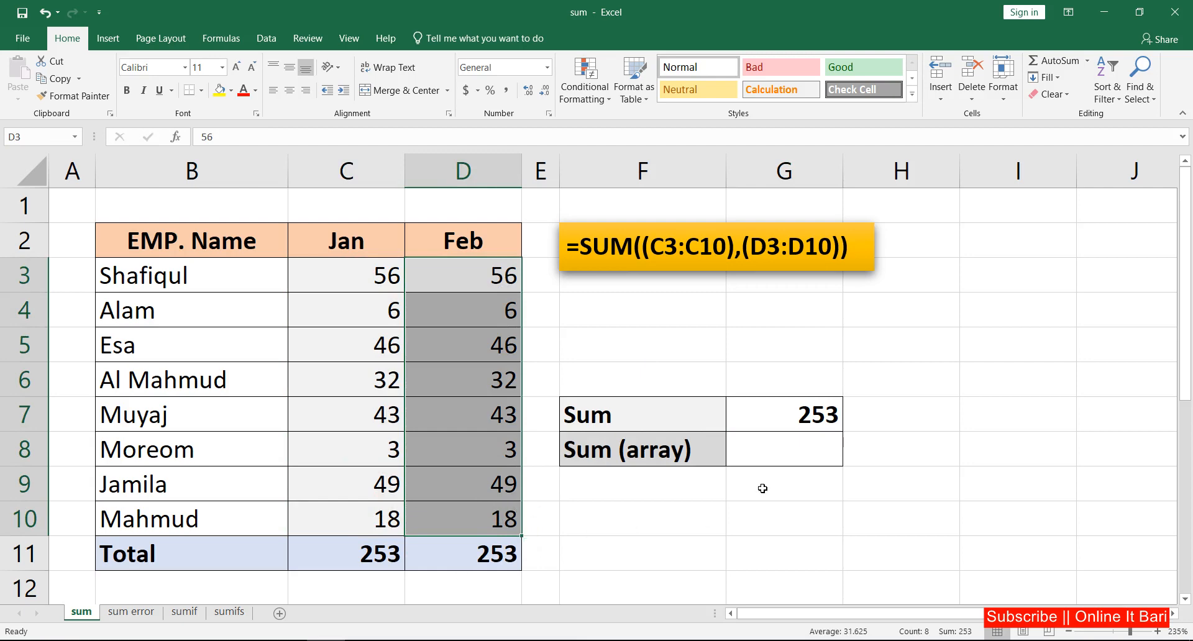
pyautogui.click(775, 446)
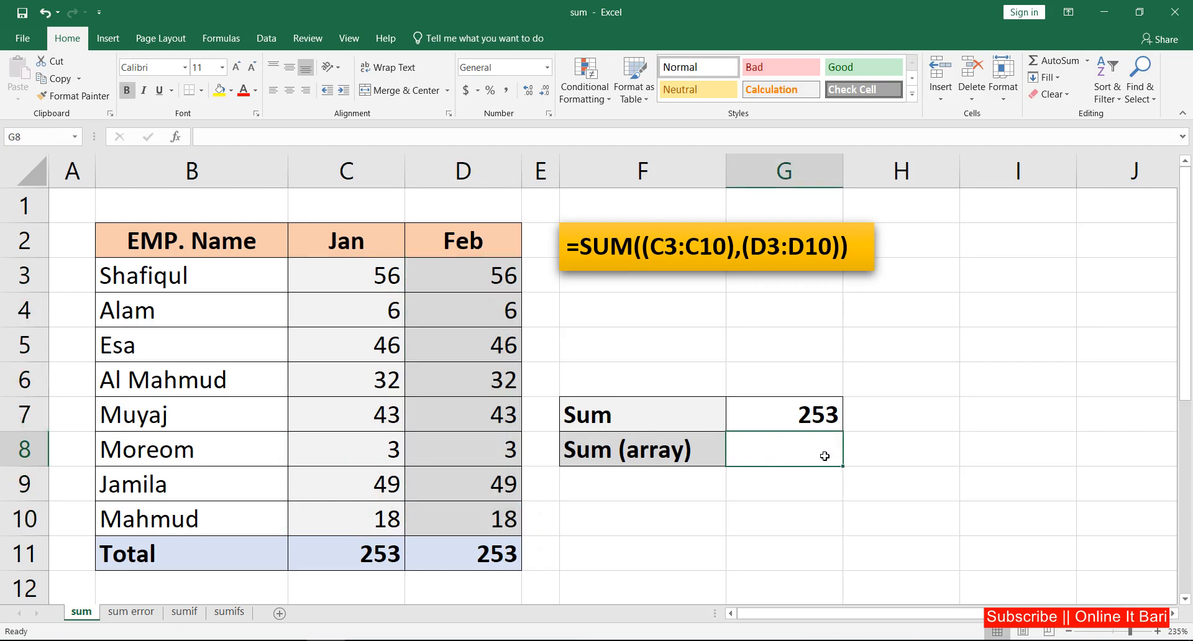
pyautogui.write('=sum')
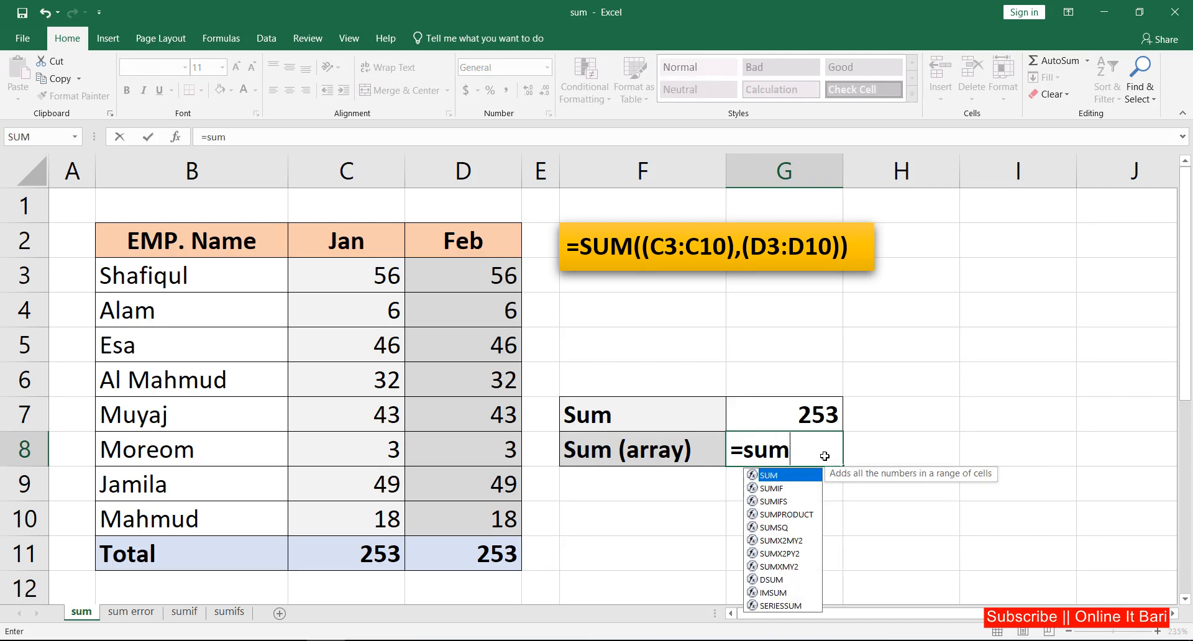
pyautogui.press('Tab')
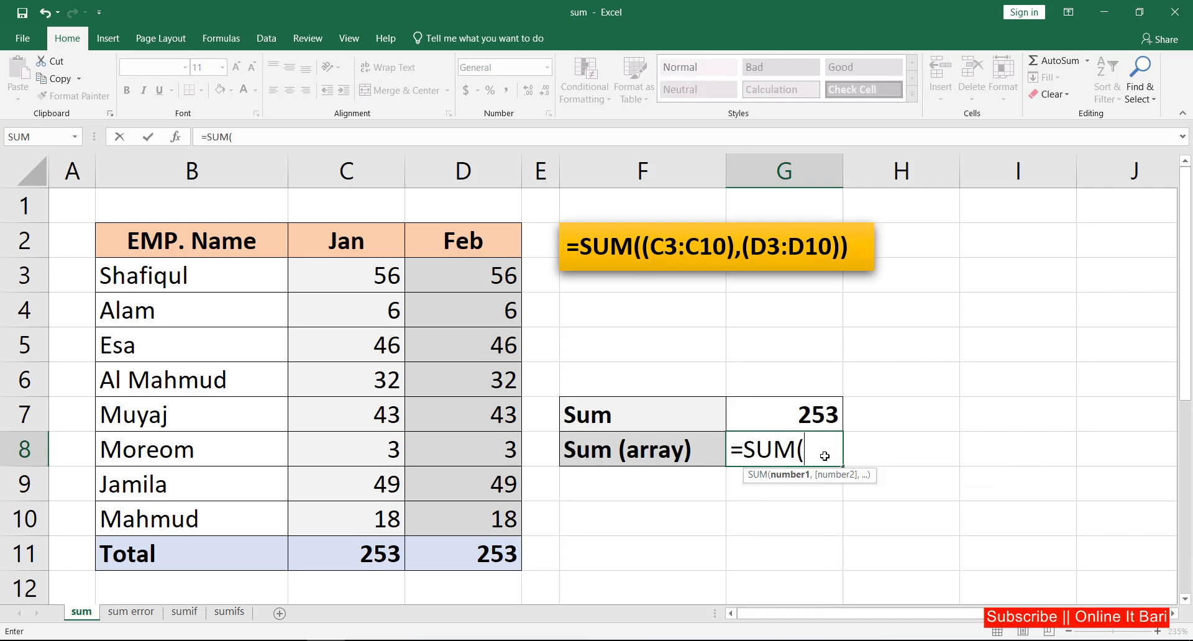
pyautogui.moveTo(374, 278); pyautogui.dragTo(382, 516)
pyautogui.write(',')
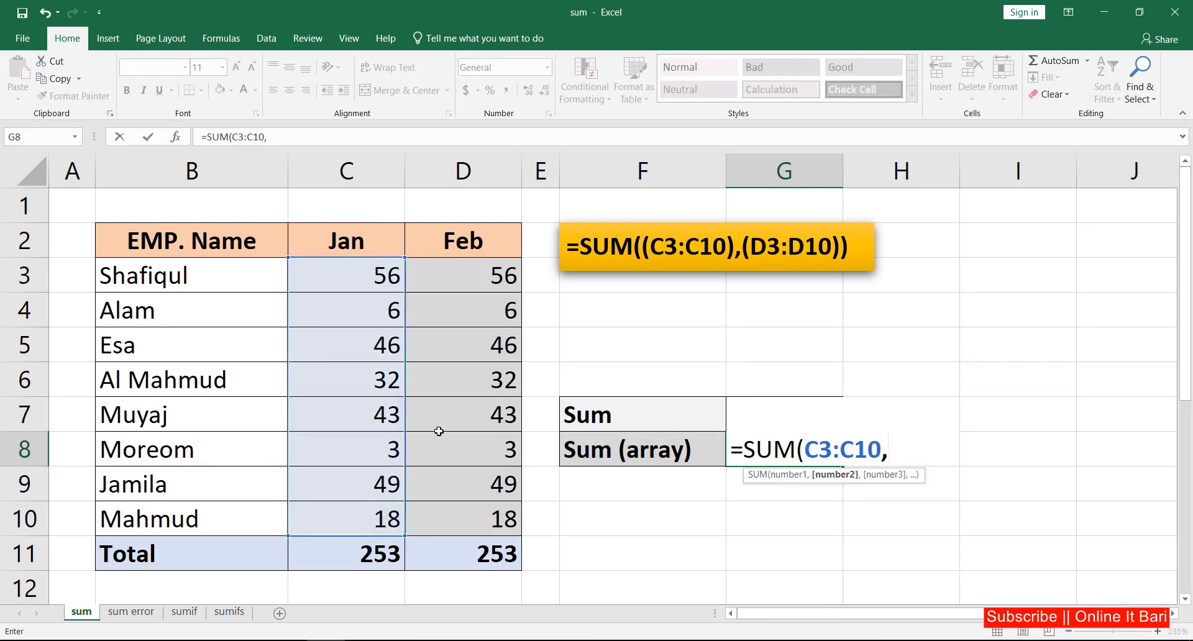
pyautogui.moveTo(491, 277); pyautogui.dragTo(491, 514)
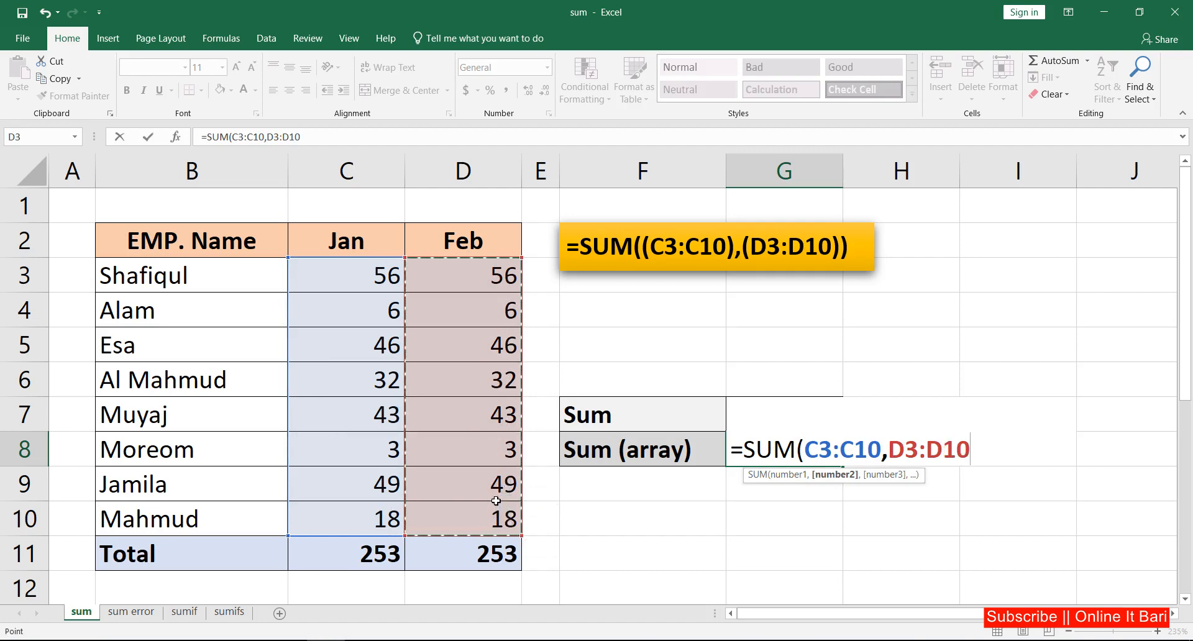
pyautogui.press('Return')
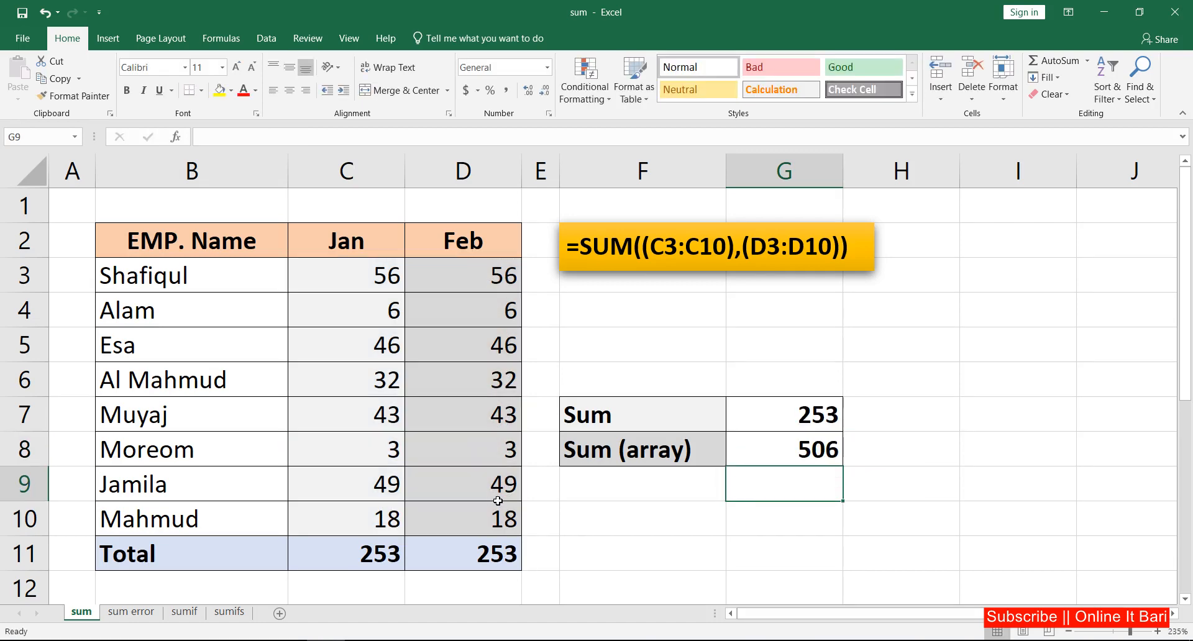
# Replace the Sum (array) formula with =SUM((C3:C10),(D3:D10)), wrapping each range in parentheses.
pyautogui.click(820, 450)
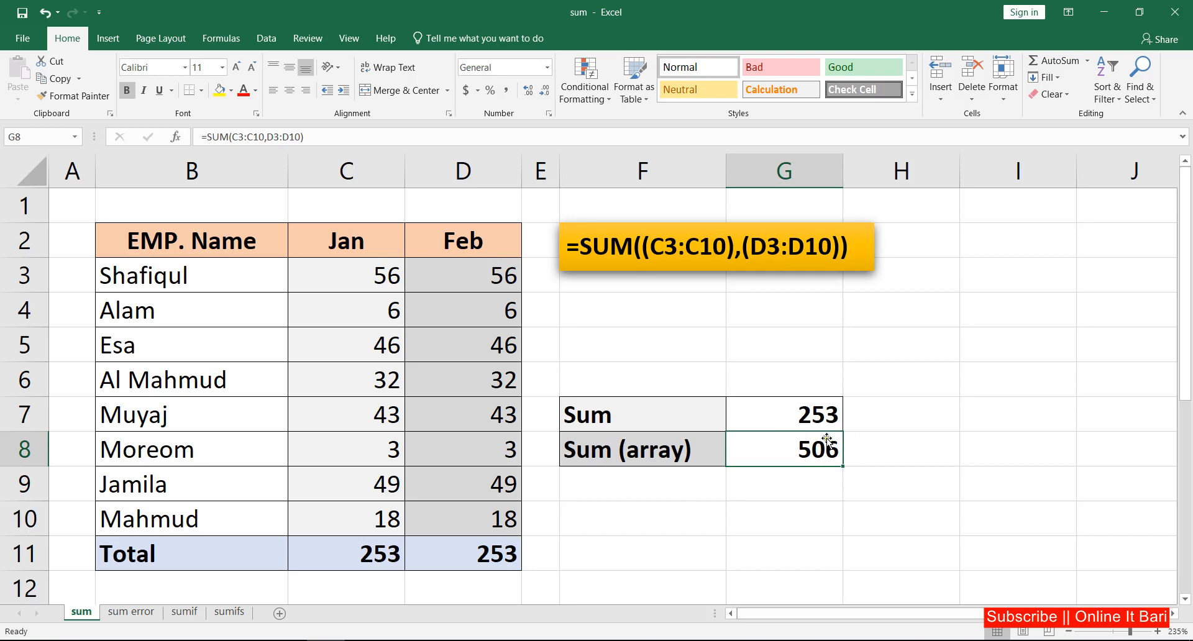
pyautogui.press('BackSpace')
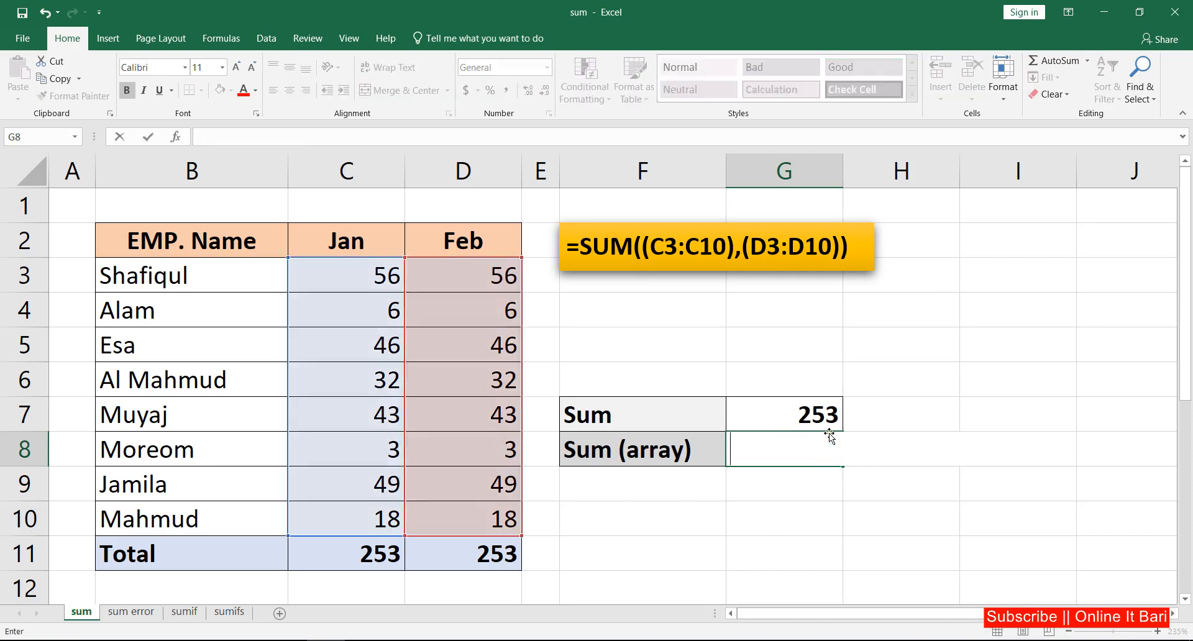
pyautogui.write('=sum')
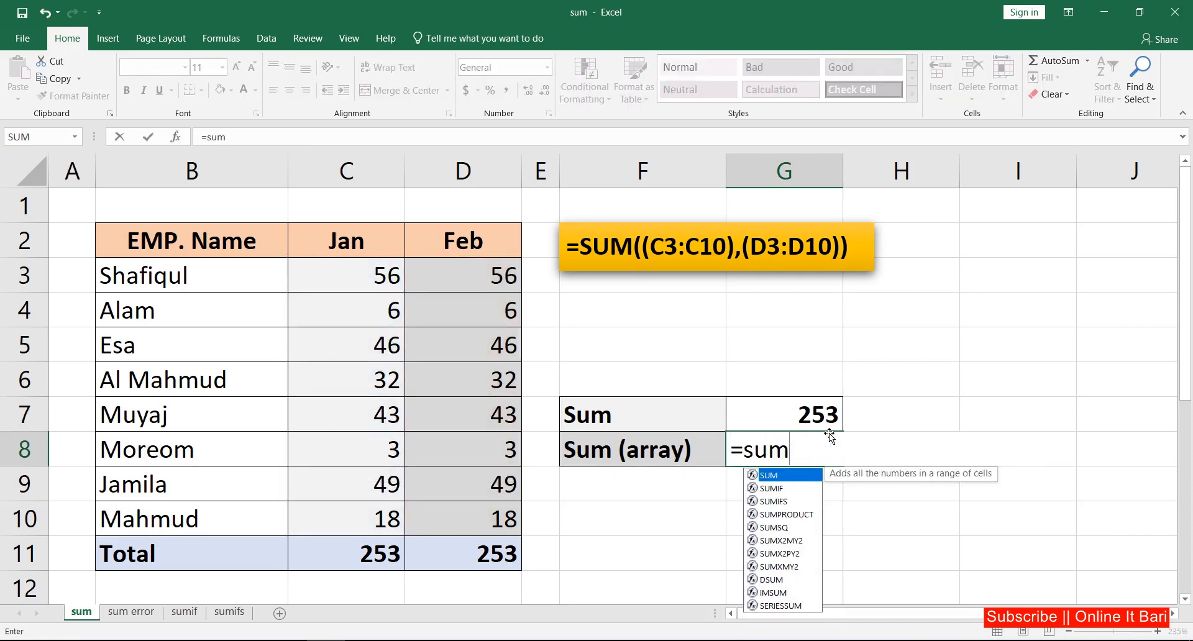
pyautogui.press('Tab')
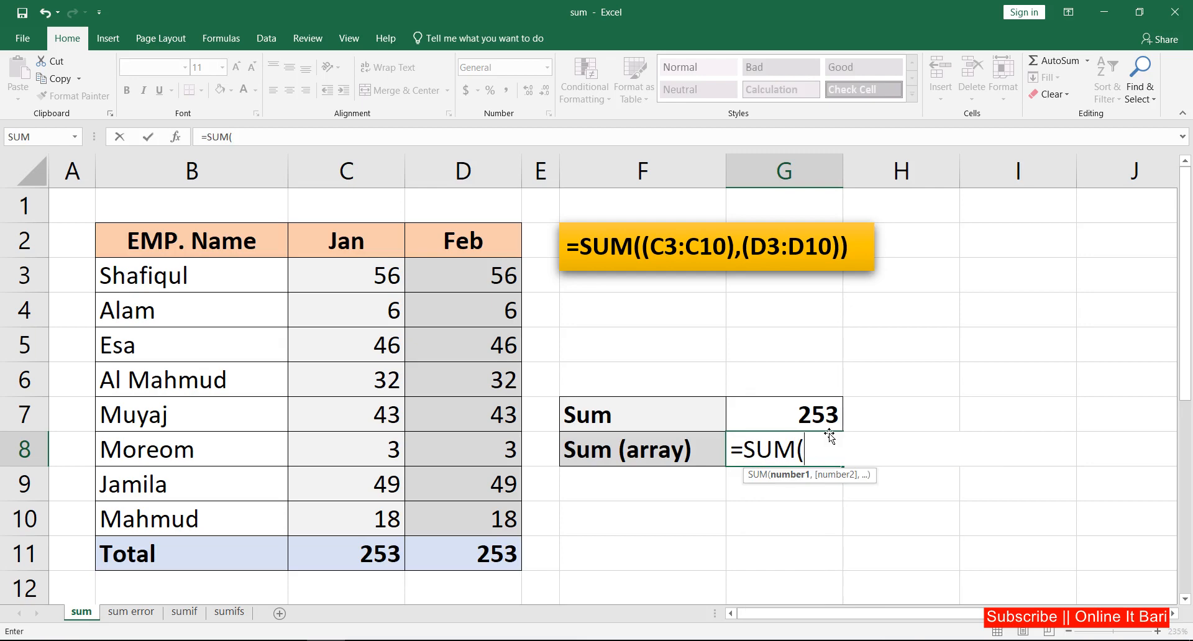
pyautogui.write('(')
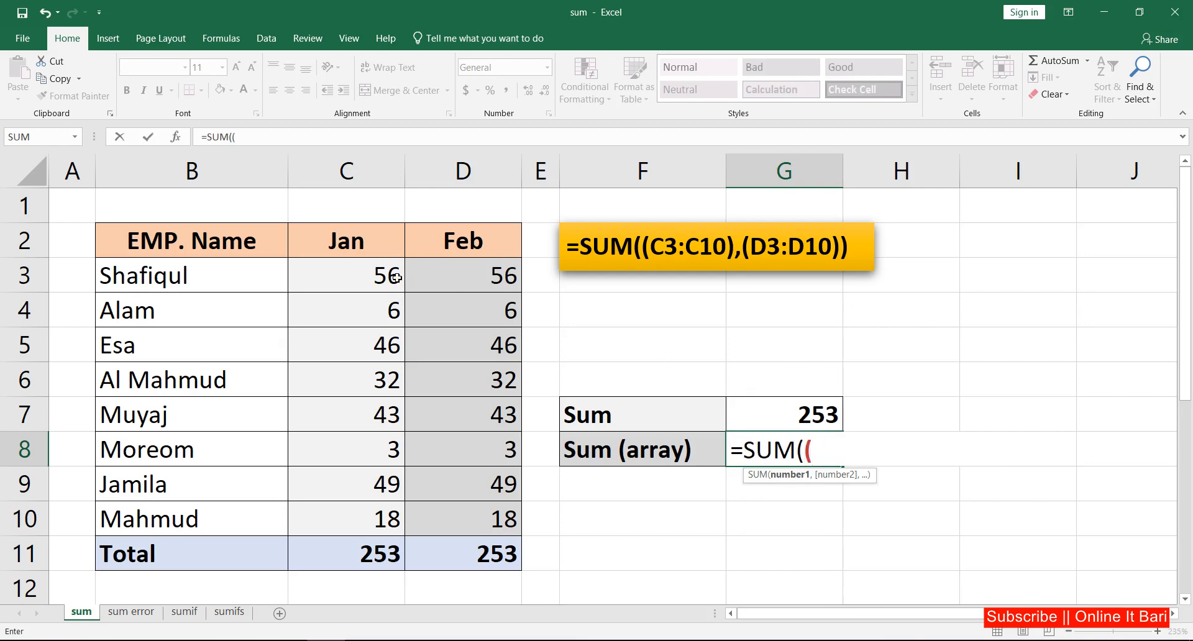
pyautogui.moveTo(397, 278); pyautogui.dragTo(390, 503)
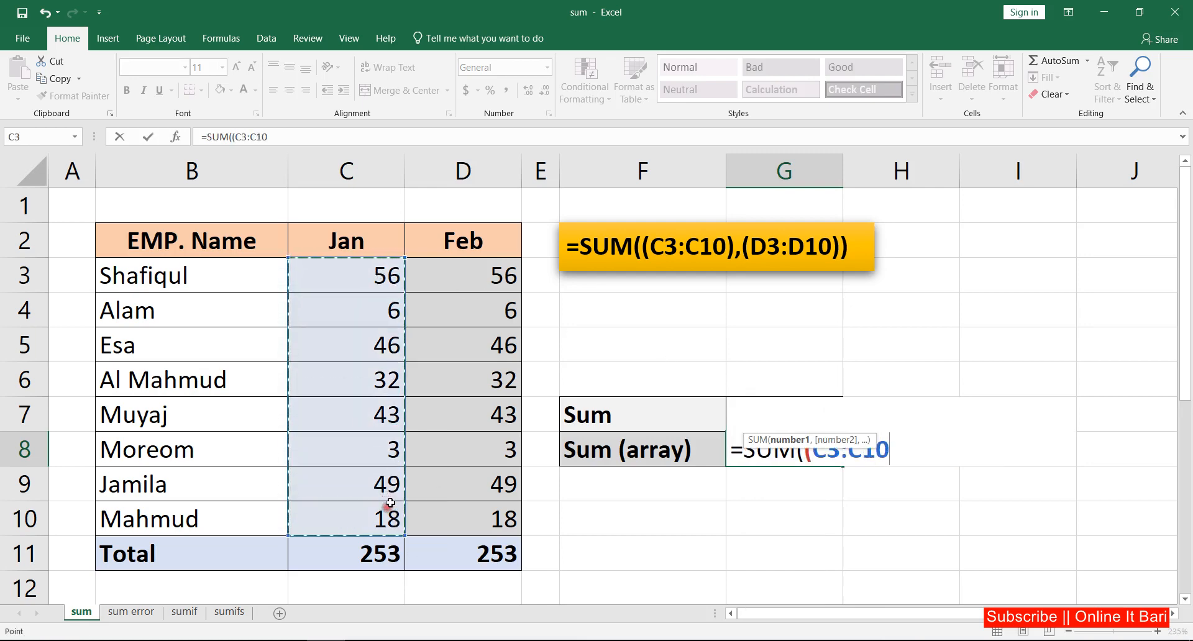
pyautogui.write(')')
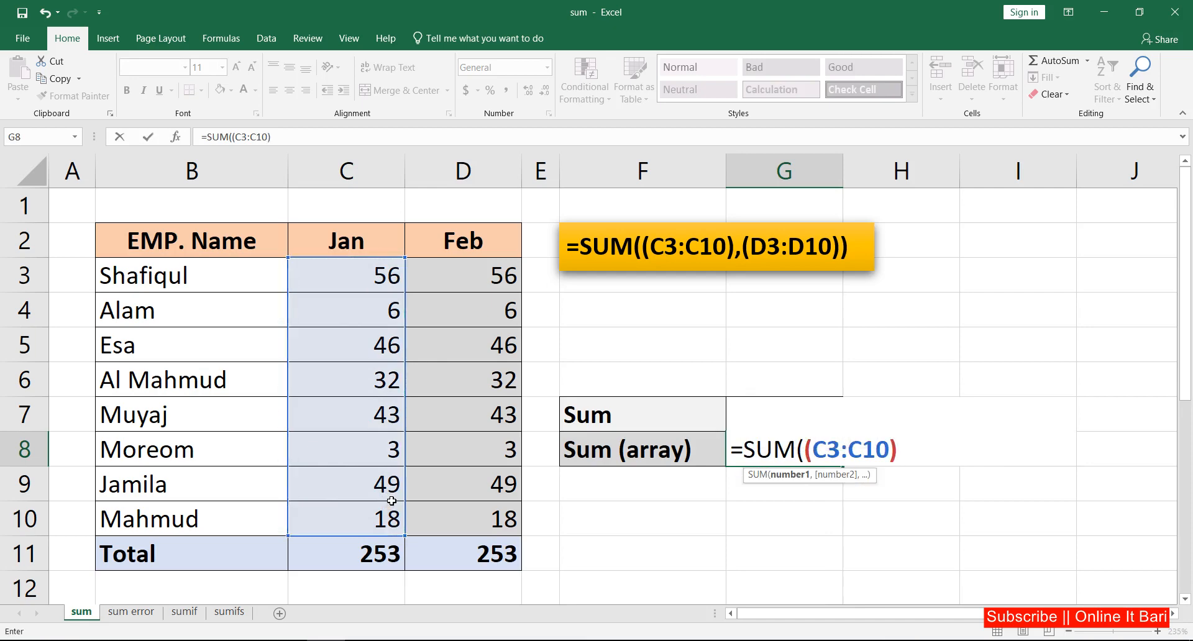
pyautogui.write(',(')
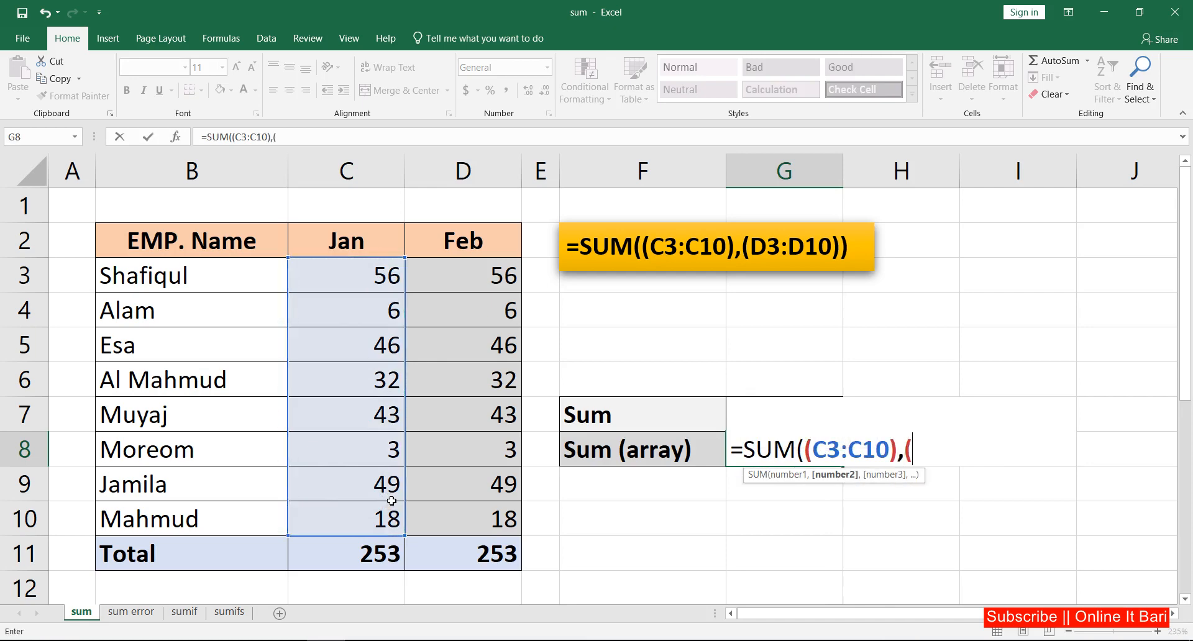
pyautogui.moveTo(479, 276); pyautogui.dragTo(499, 518)
pyautogui.write(')')
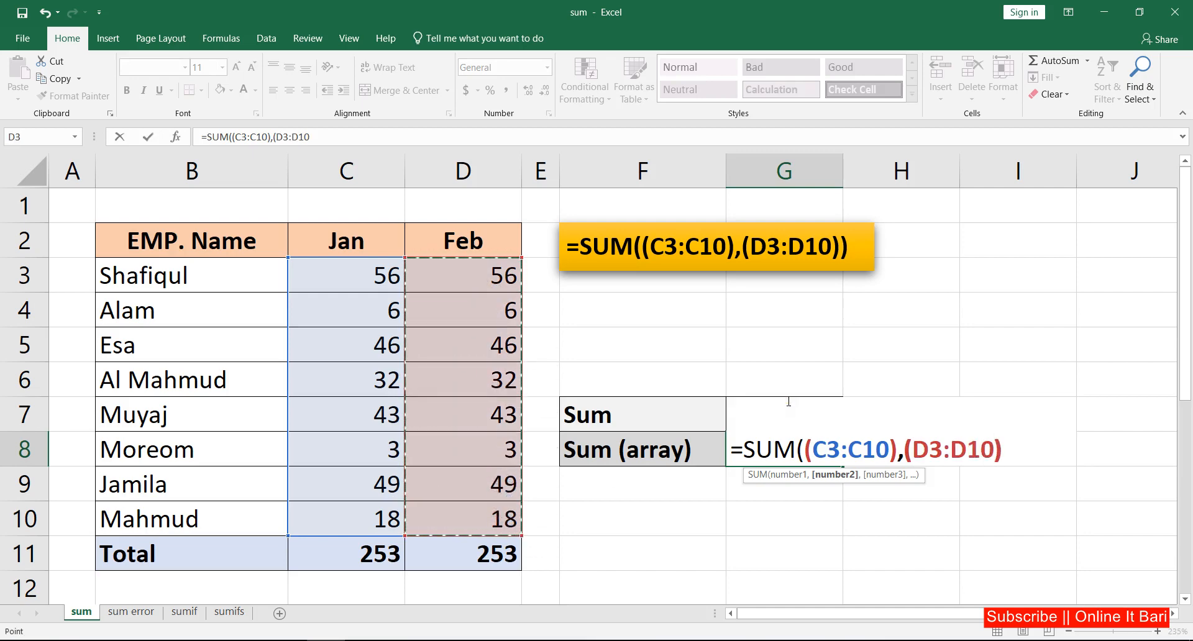
pyautogui.write(')')
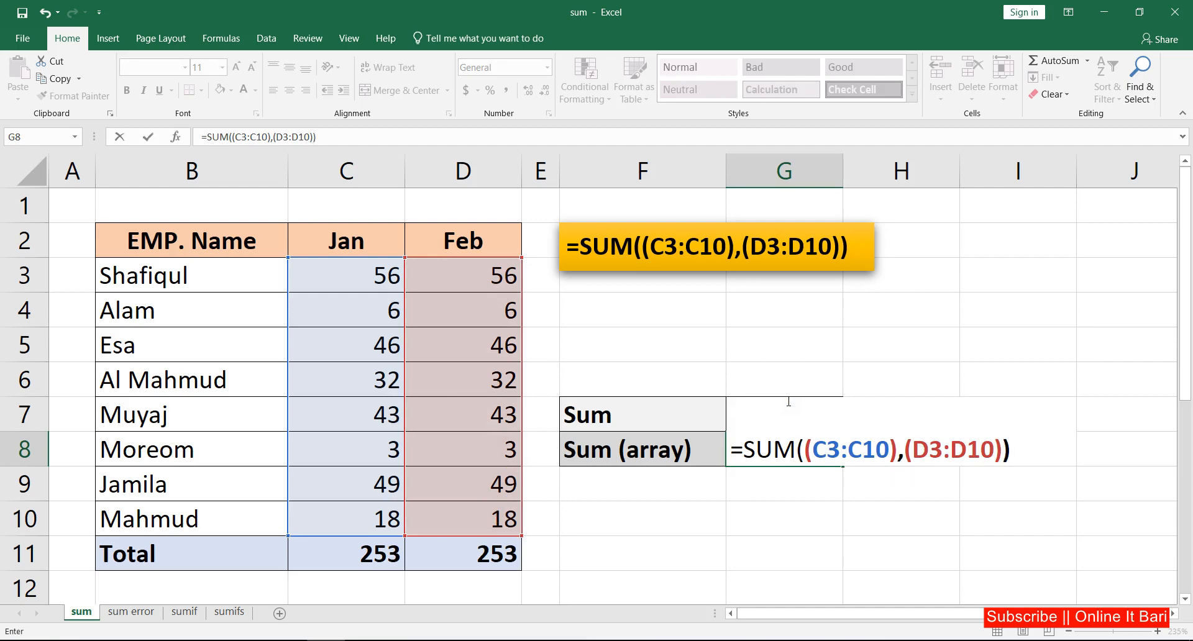
pyautogui.press('Return')
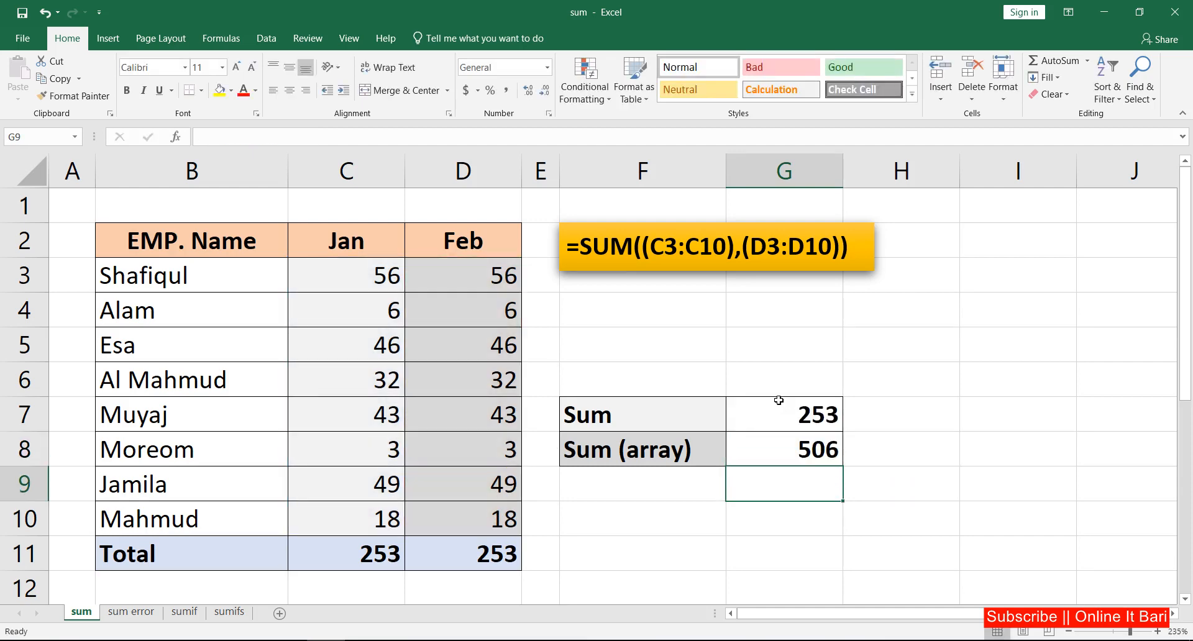
# Switch to the sum error sheet and examine the Jan values, including the error cell.
pyautogui.click(828, 438)
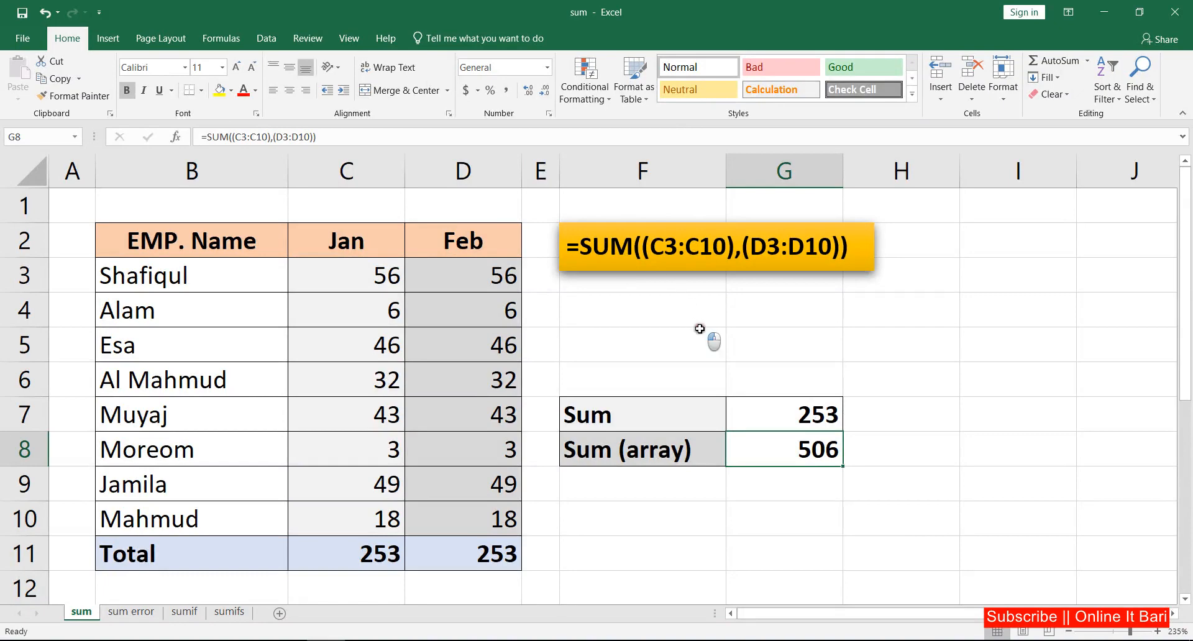
pyautogui.click(700, 329)
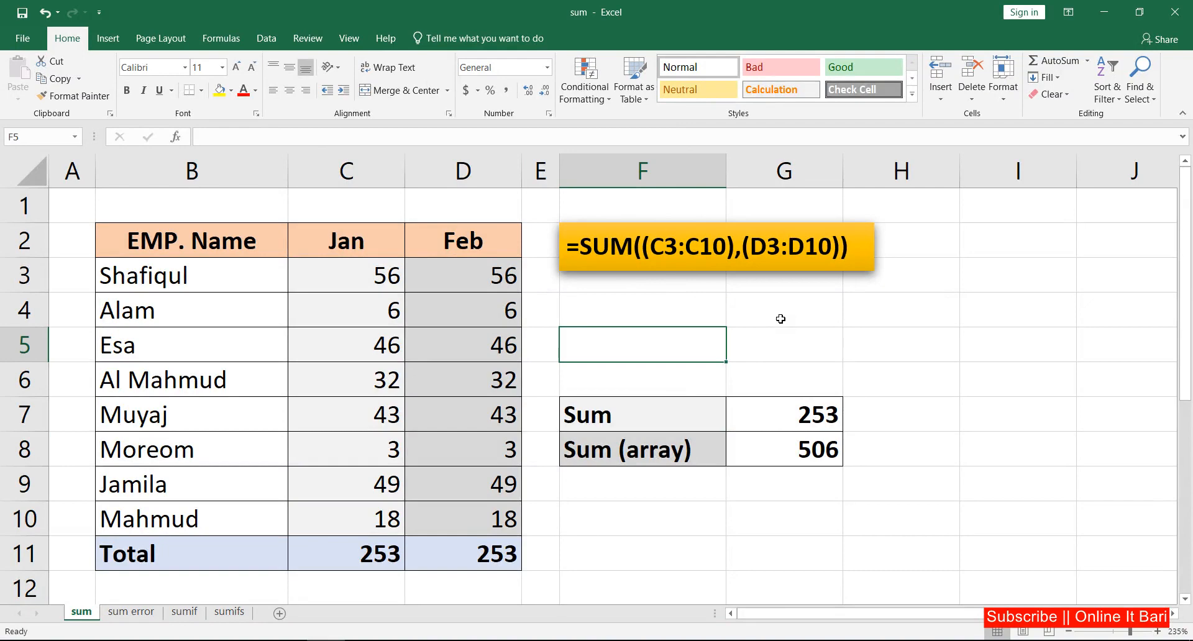
pyautogui.click(132, 612)
pyautogui.click(619, 339)
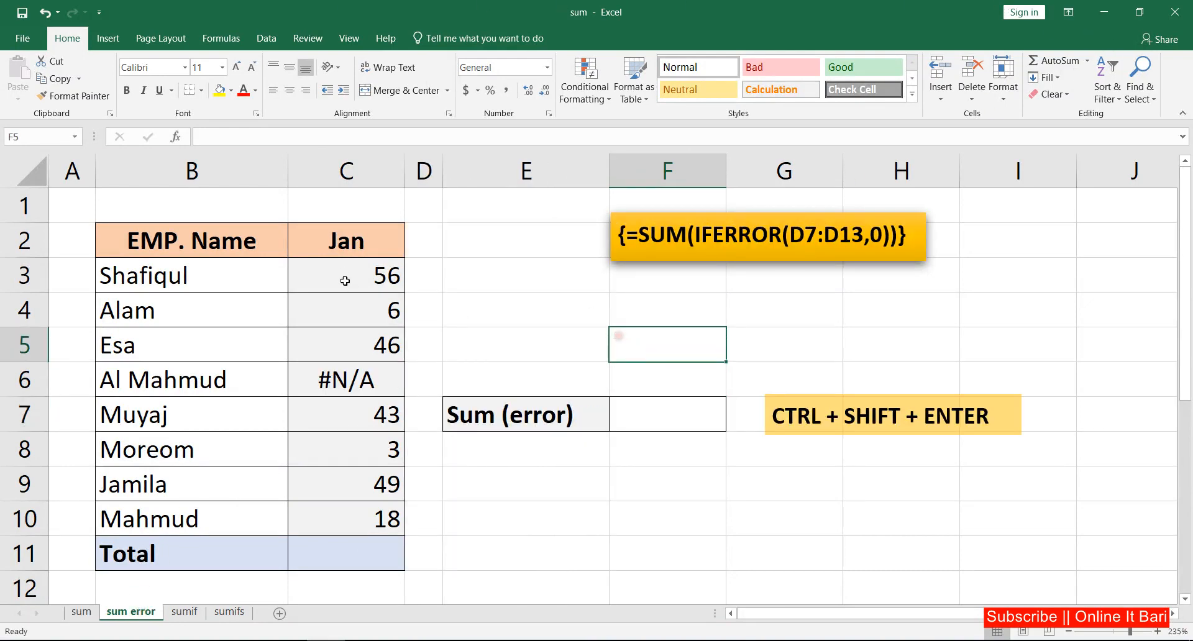
pyautogui.moveTo(350, 267); pyautogui.dragTo(379, 509)
pyautogui.click(348, 385)
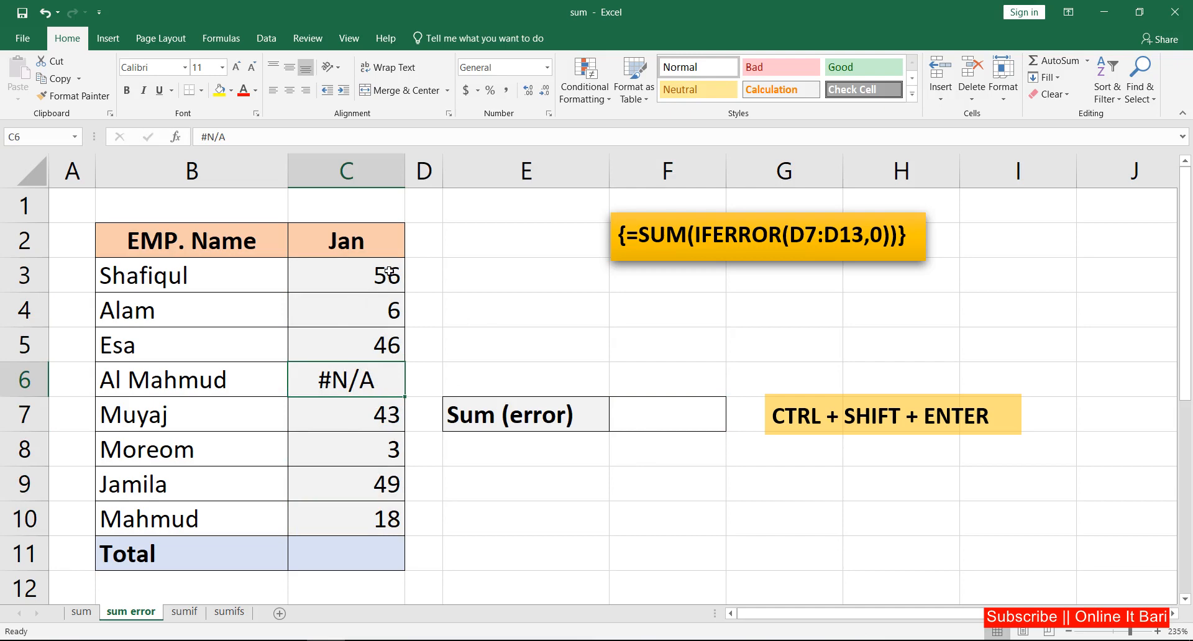
# Try =SUM(C3:C10) in the Sum (error) cell, then clear that cell again.
pyautogui.click(665, 420)
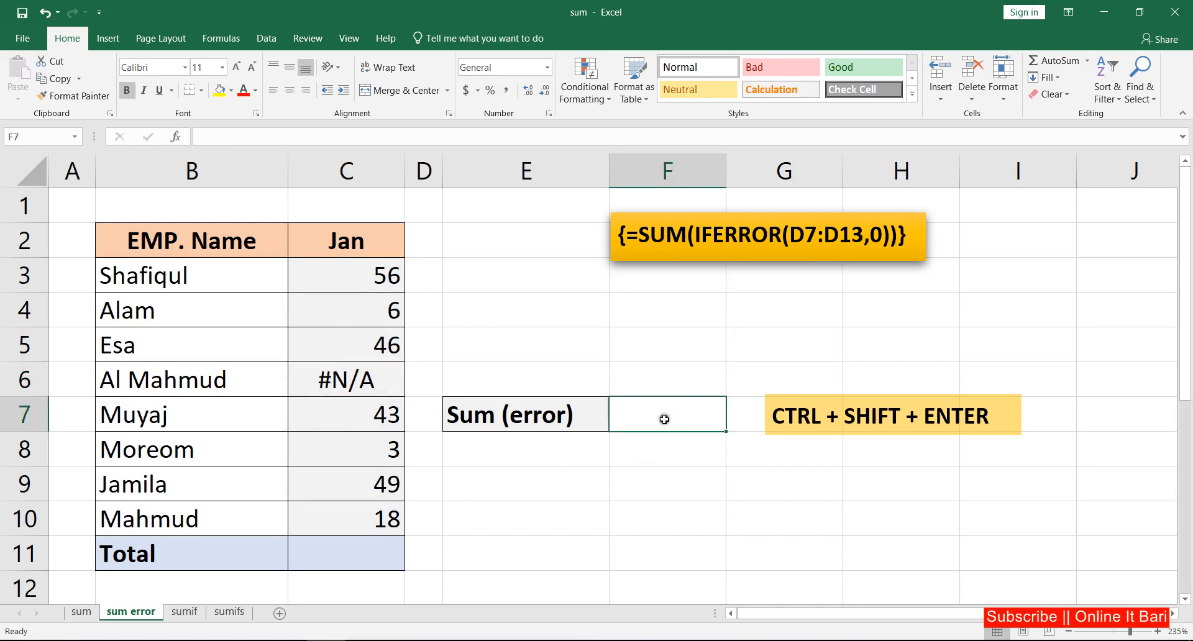
pyautogui.write('=sum')
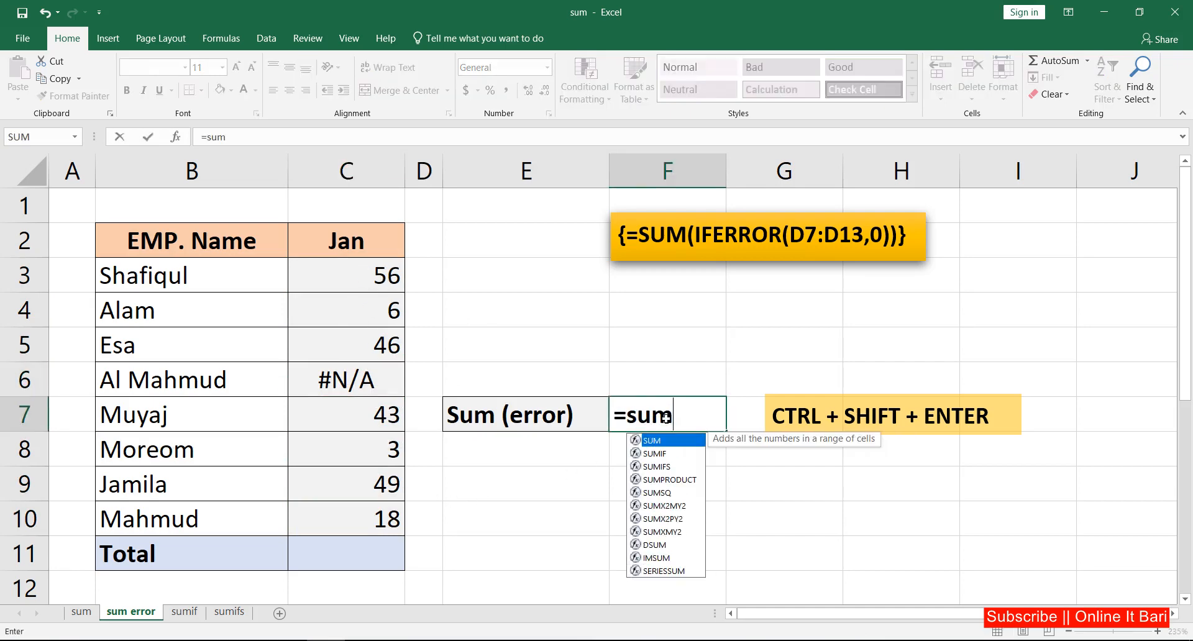
pyautogui.press('Tab')
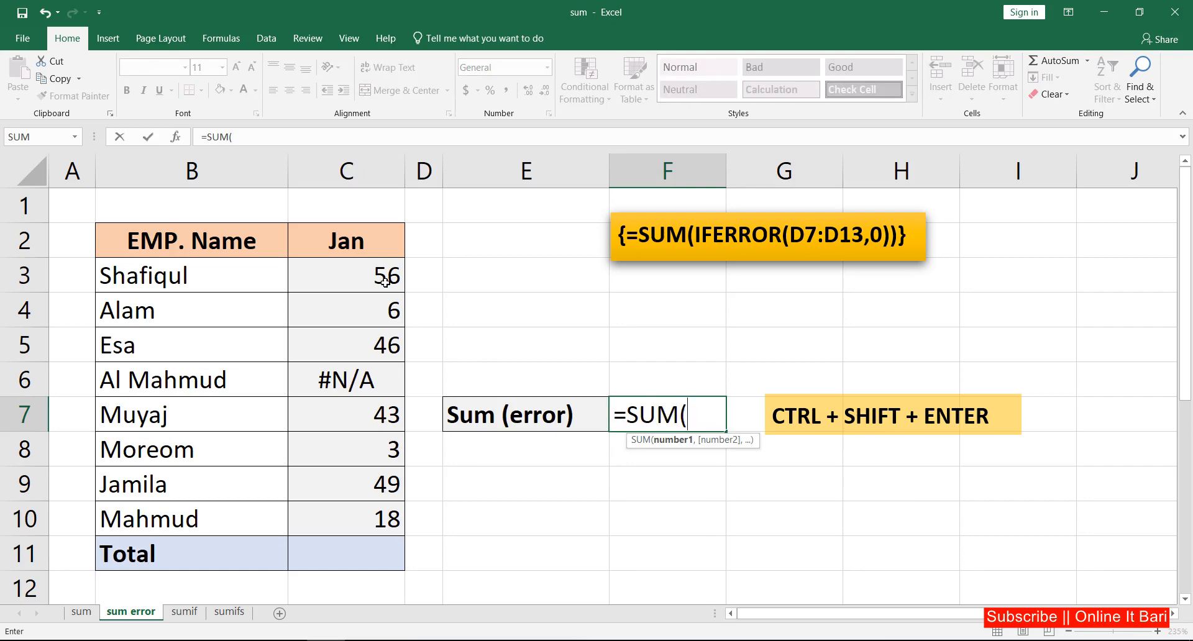
pyautogui.moveTo(382, 280); pyautogui.dragTo(378, 510)
pyautogui.press('Return')
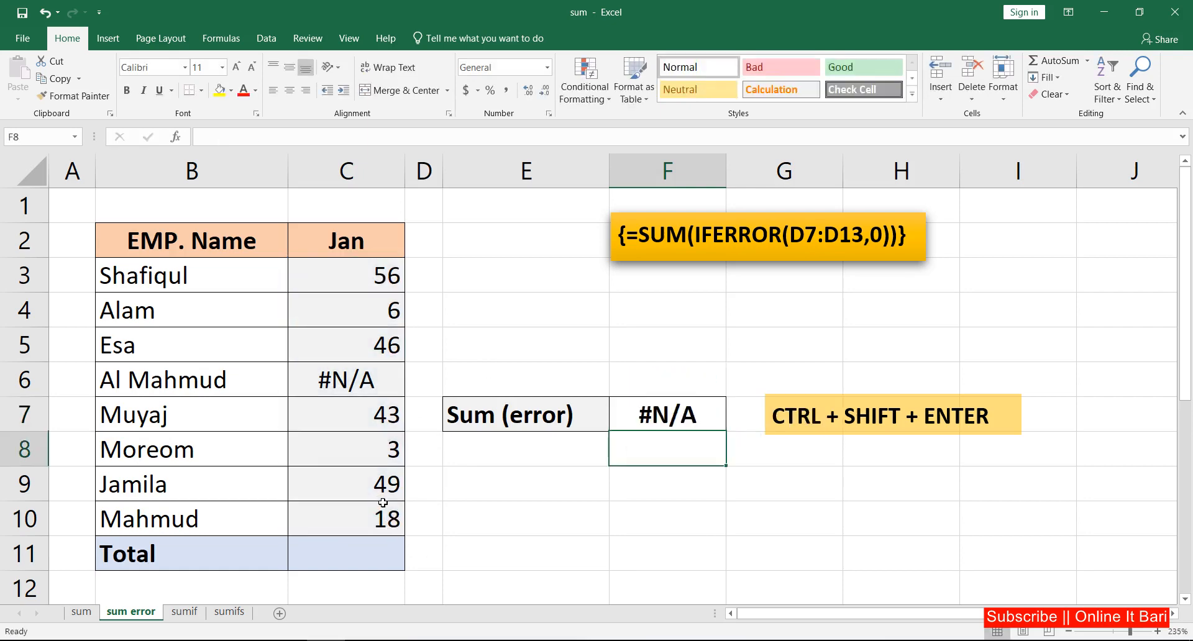
pyautogui.click(670, 415)
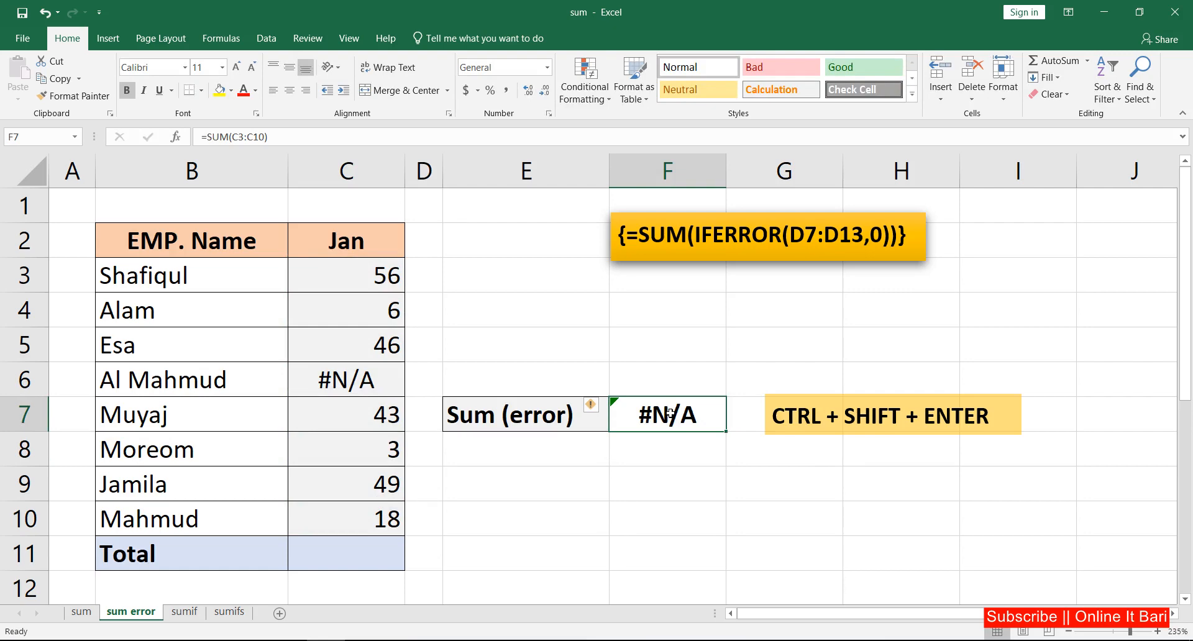
pyautogui.doubleClick(670, 414)
pyautogui.click(653, 480)
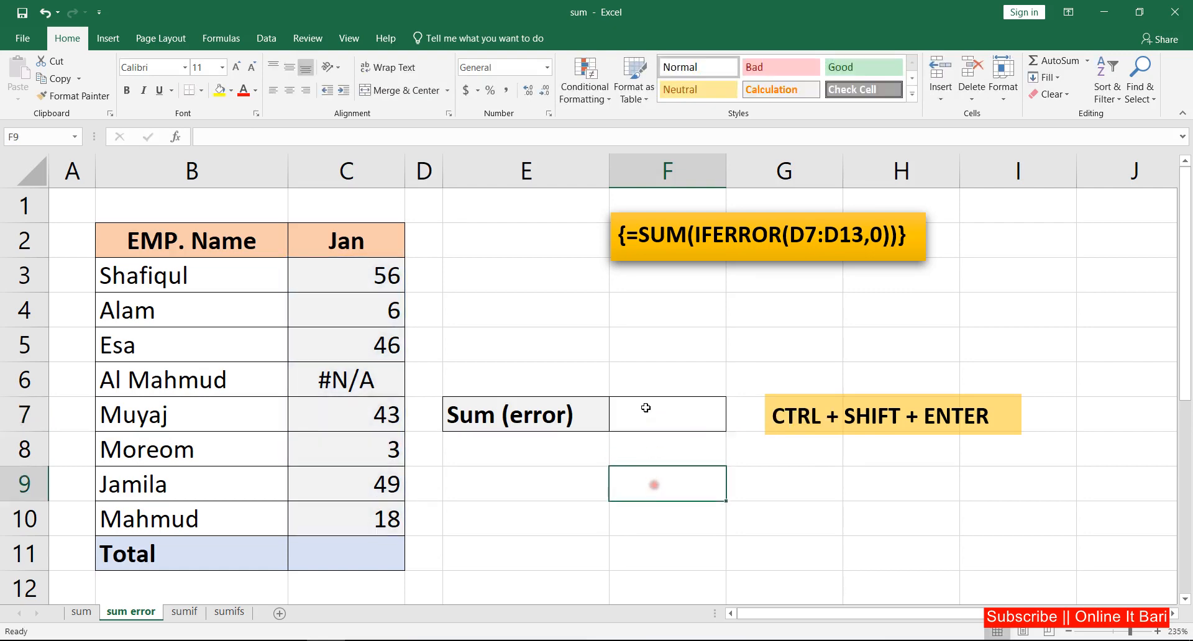
pyautogui.click(647, 416)
# Enter the array formula =SUM(IFERROR(C3:C10,0)) in the Sum (error) cell, confirming it as an array formula.
pyautogui.moveTo(365, 279); pyautogui.dragTo(374, 521)
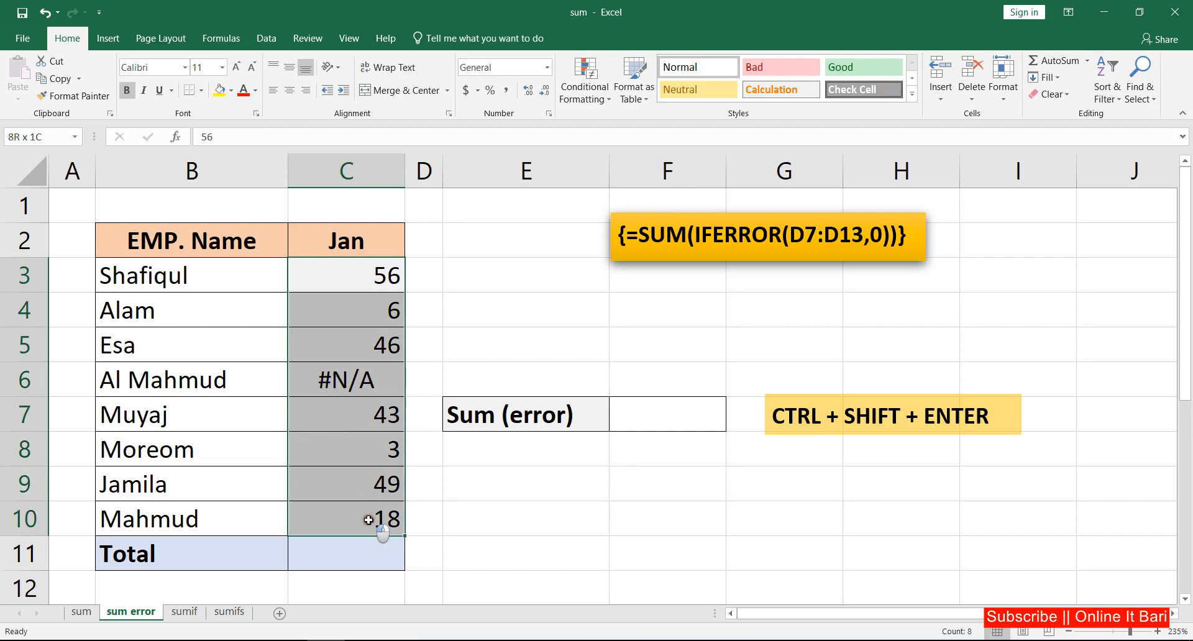
pyautogui.click(652, 417)
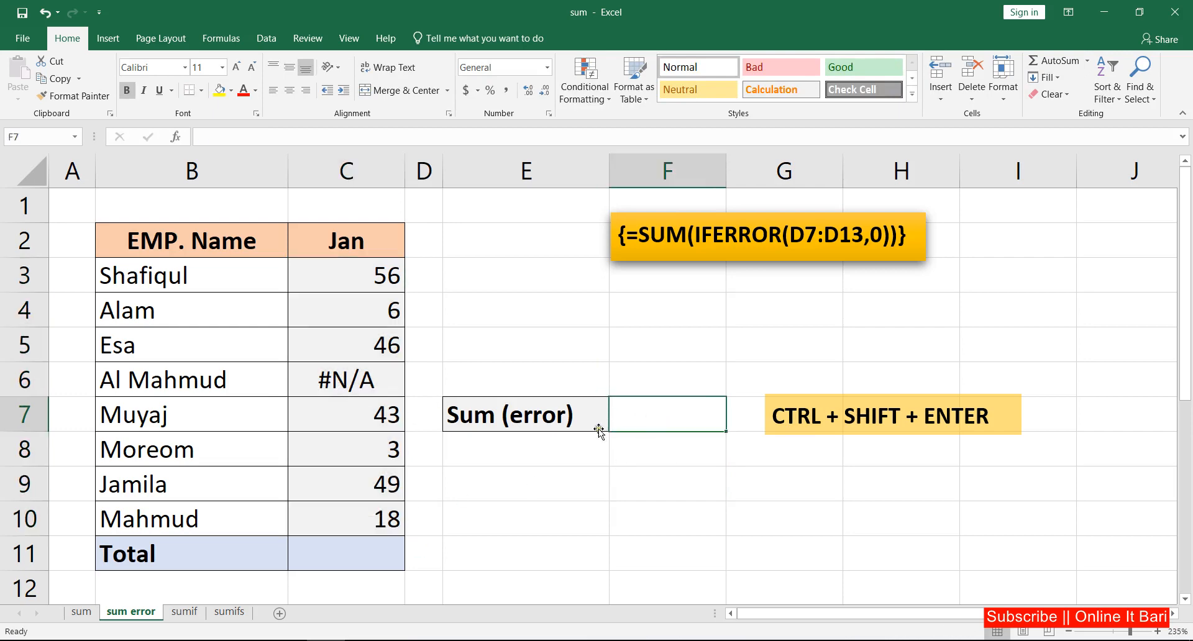
pyautogui.write('=')
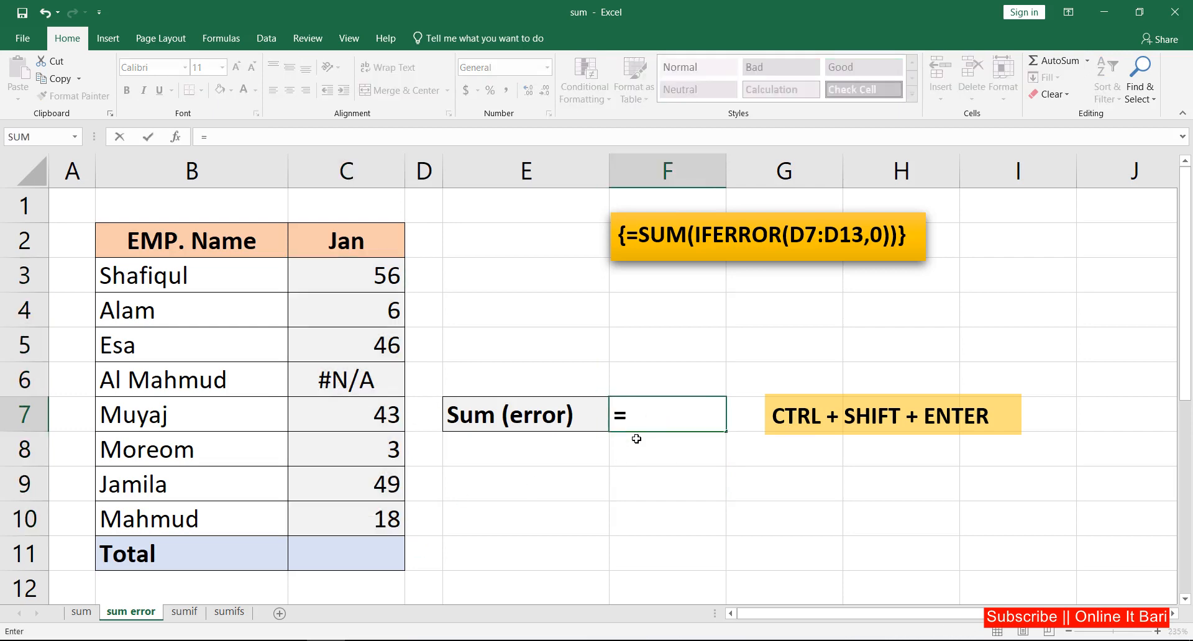
pyautogui.write('su')
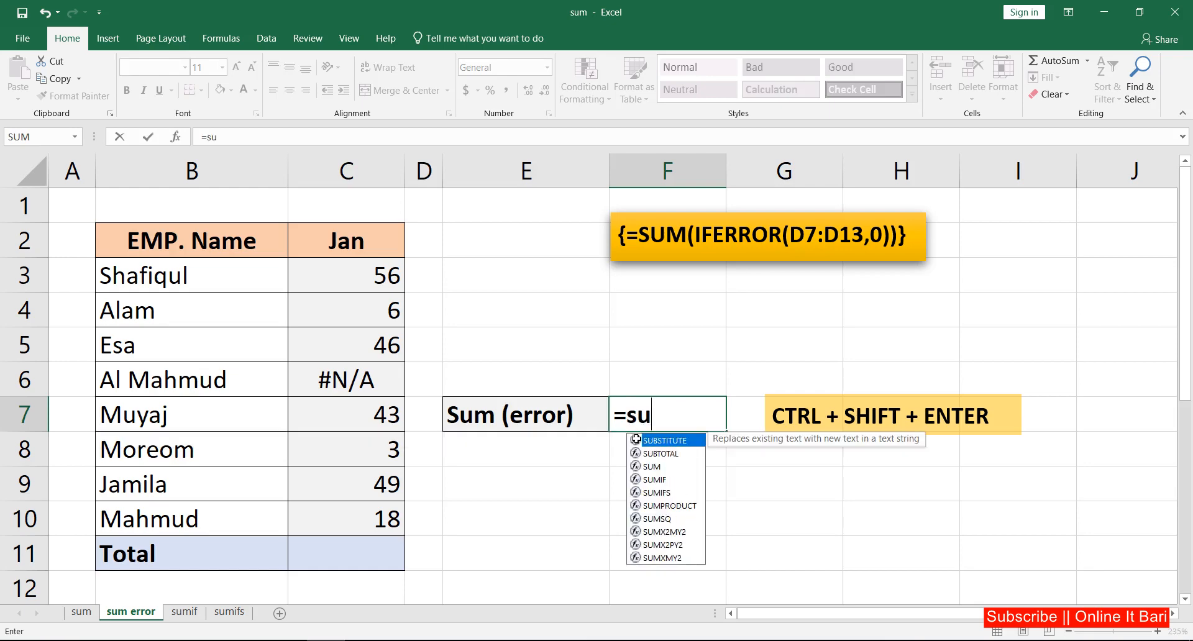
pyautogui.write('m')
pyautogui.press('Tab')
pyautogui.write('if')
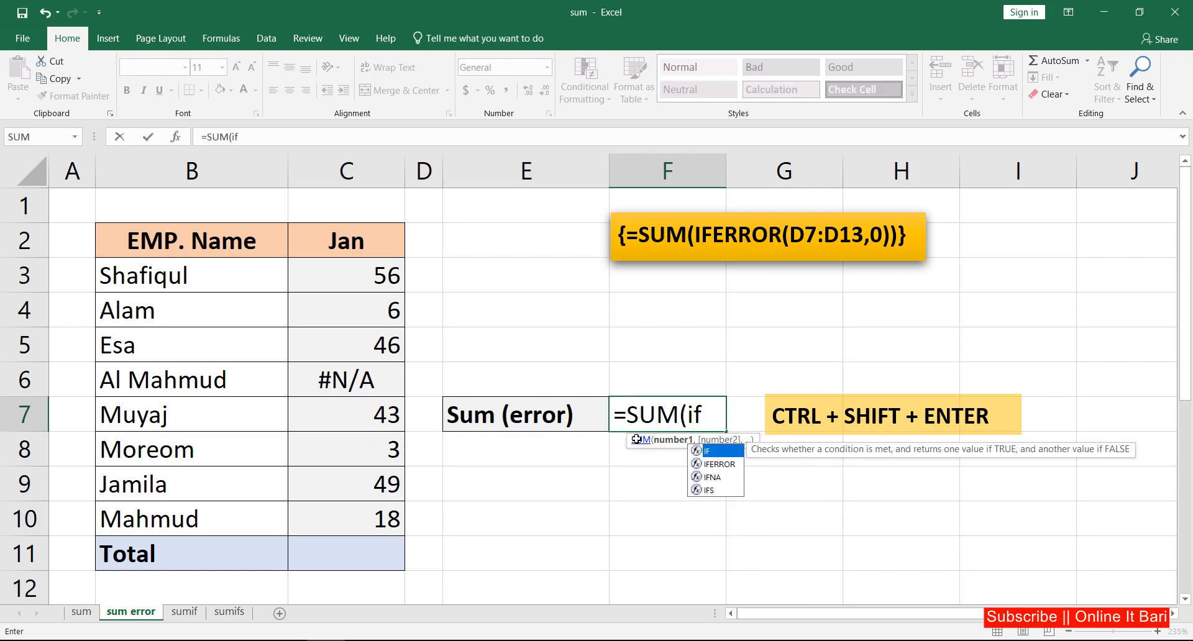
pyautogui.press('Down')
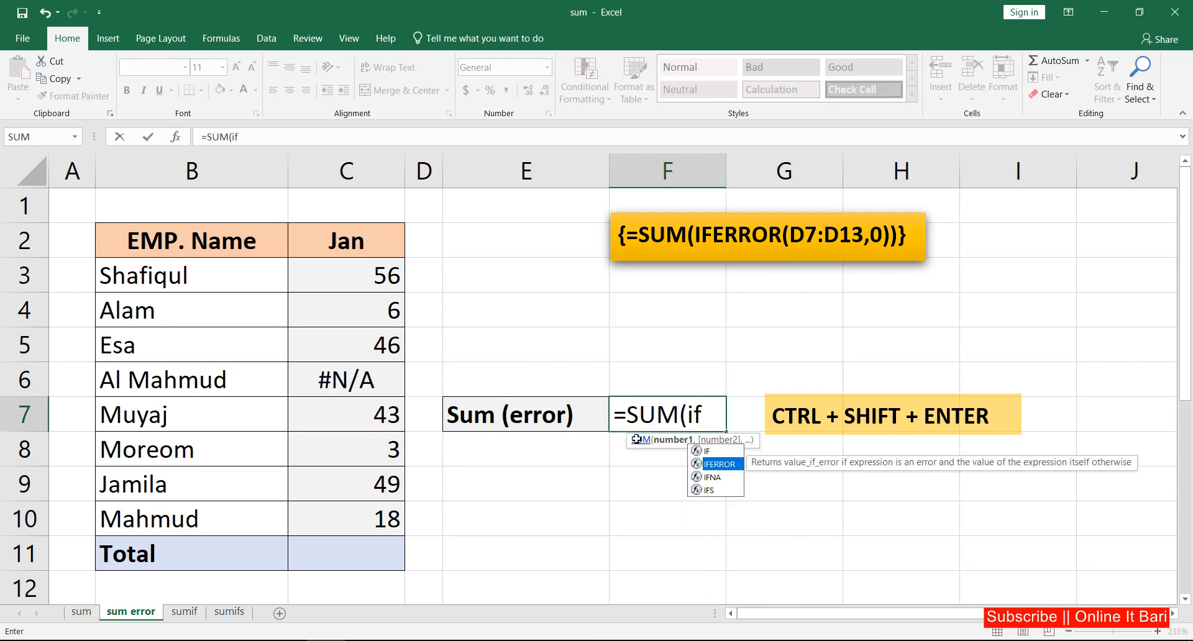
pyautogui.press('Tab')
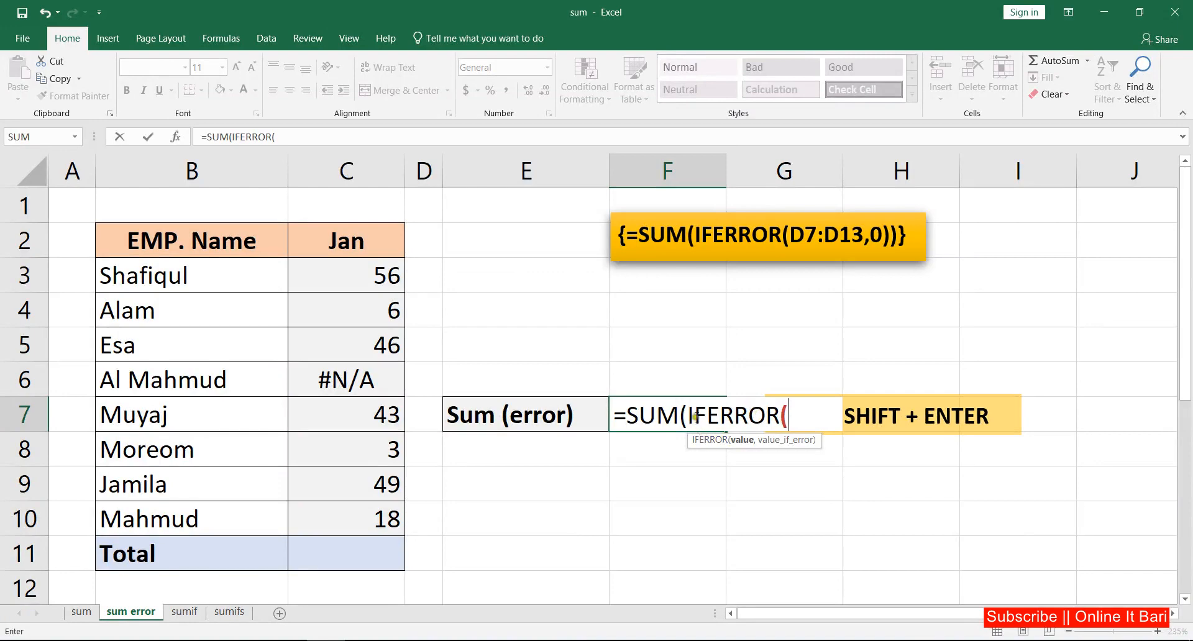
pyautogui.moveTo(363, 274); pyautogui.dragTo(369, 508)
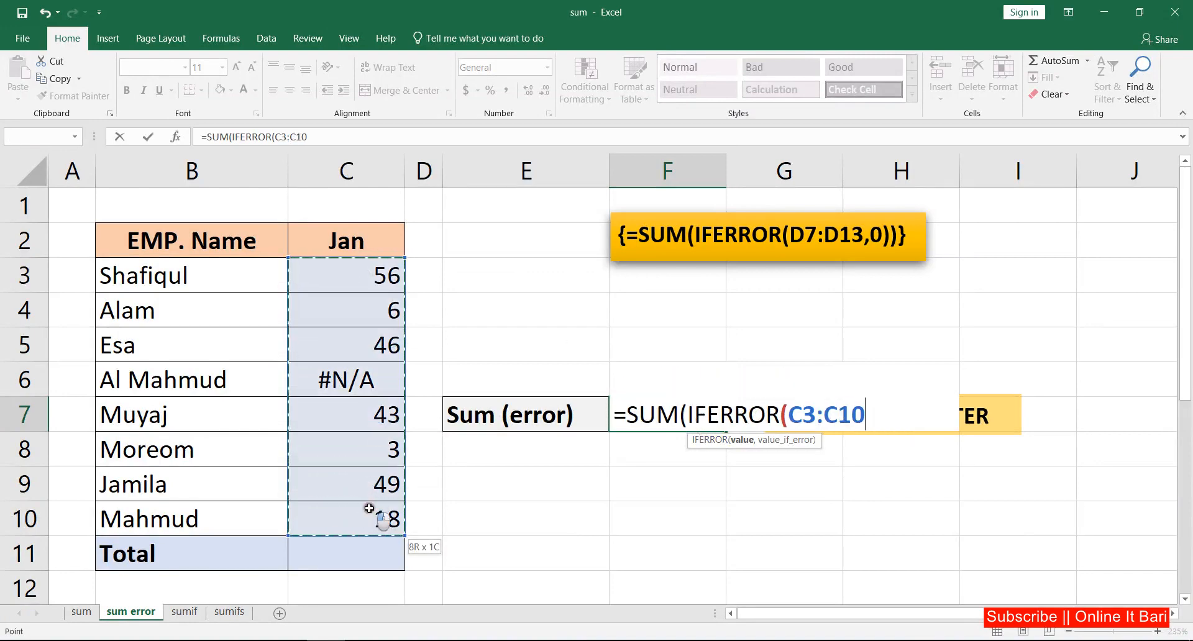
pyautogui.write(',')
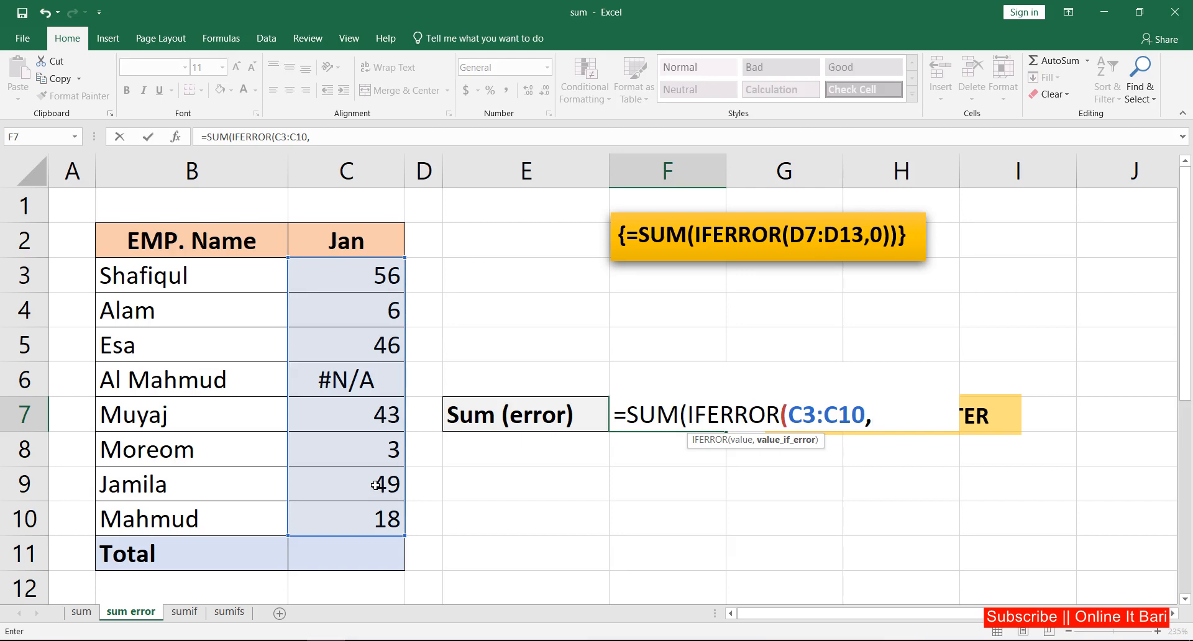
pyautogui.write('0)')
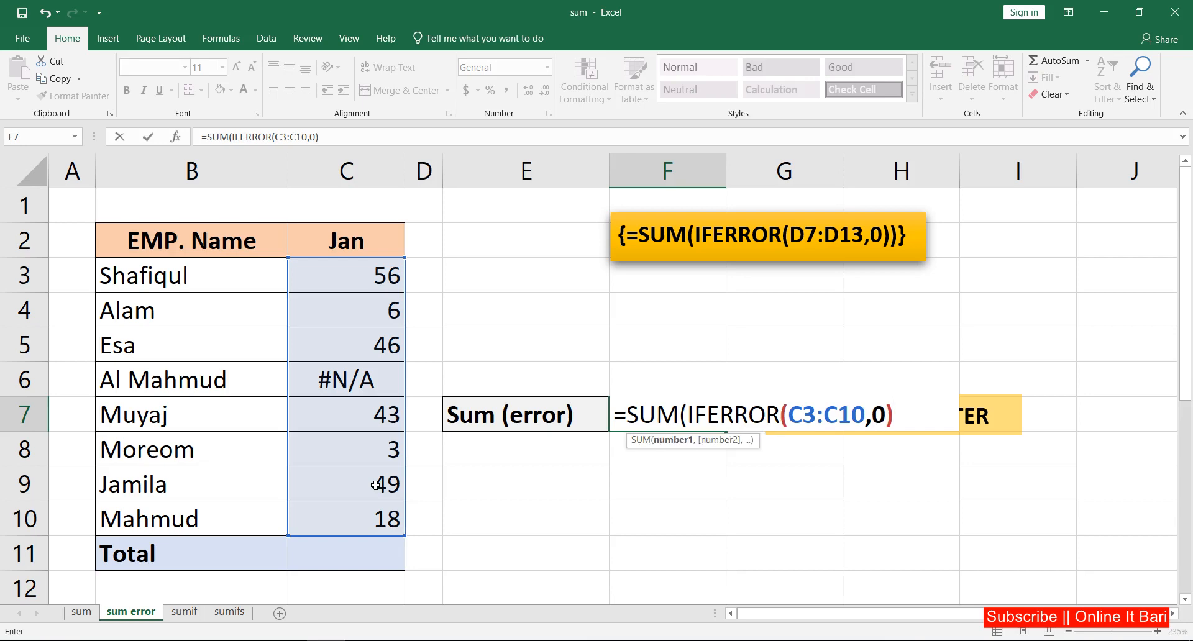
pyautogui.write(')')
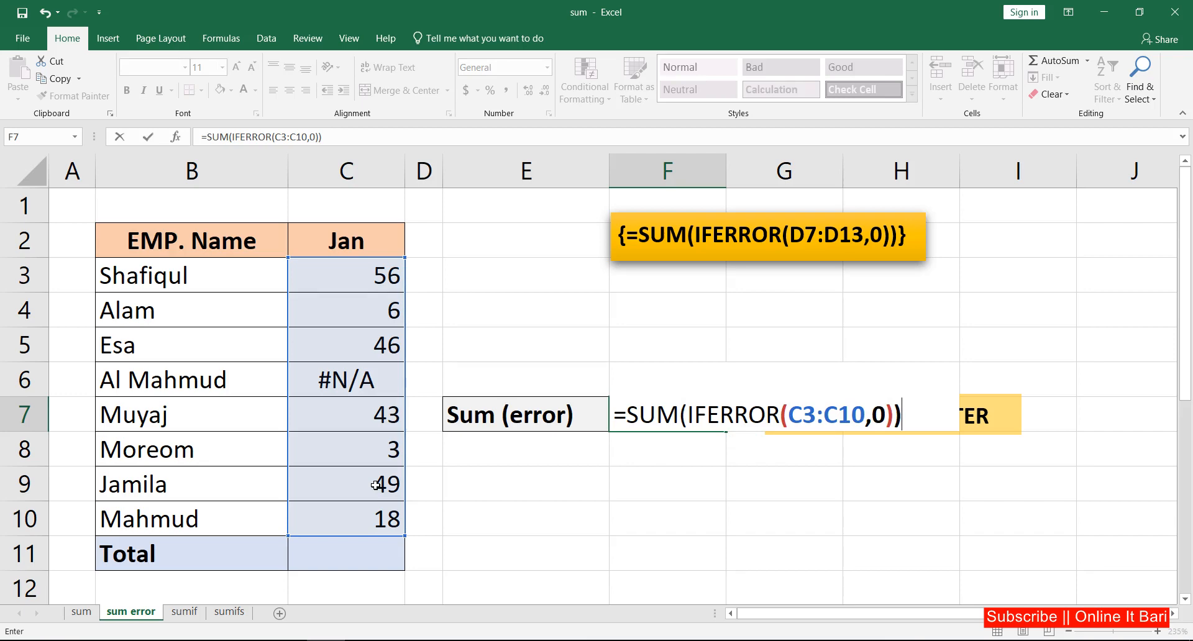
pyautogui.hotkey('ctrl', 'shift', 'Return')
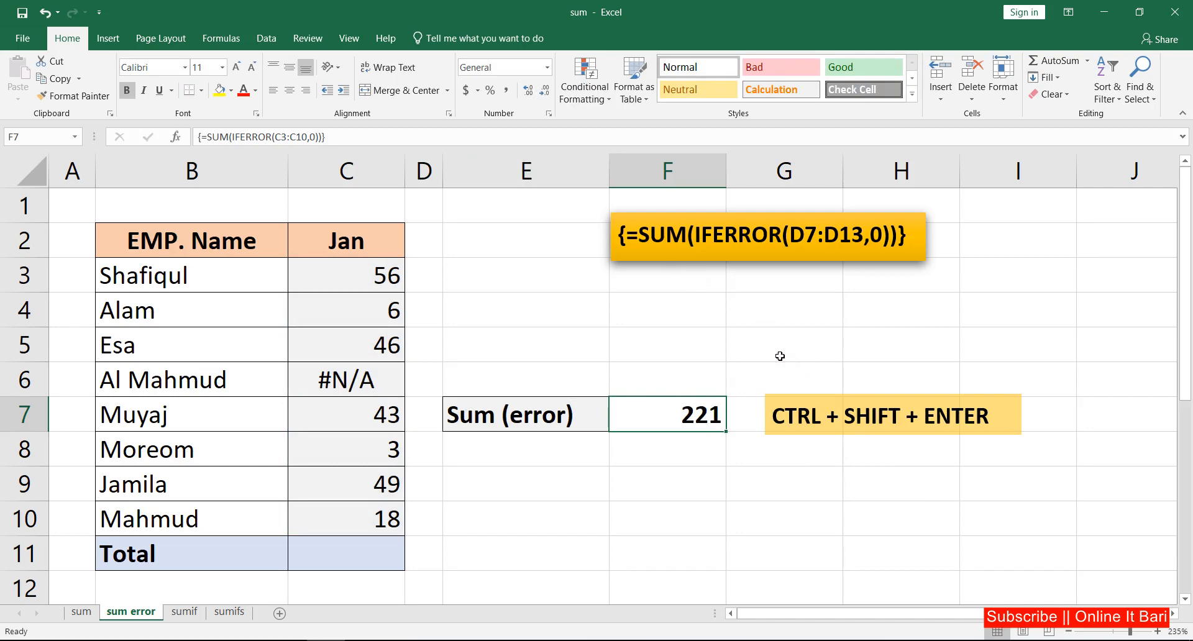
# Enter =AGGREGATE(9,7,C3:C10) in the Jan Total cell to sum while ignoring hidden rows and error values.
pyautogui.click(373, 275)
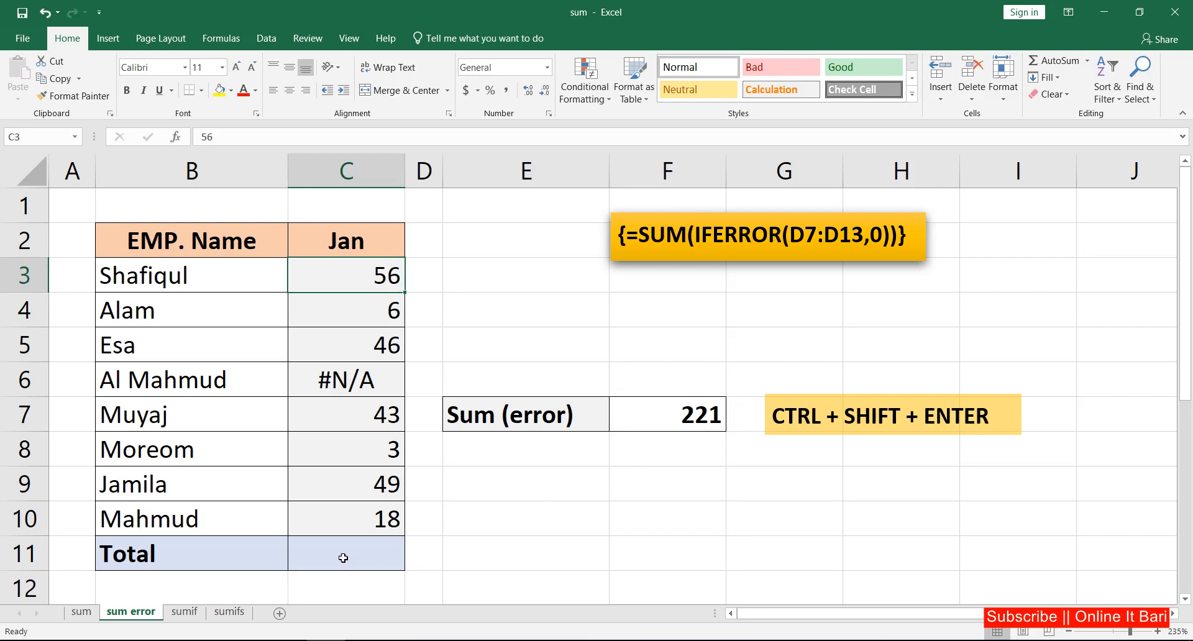
pyautogui.click(366, 553)
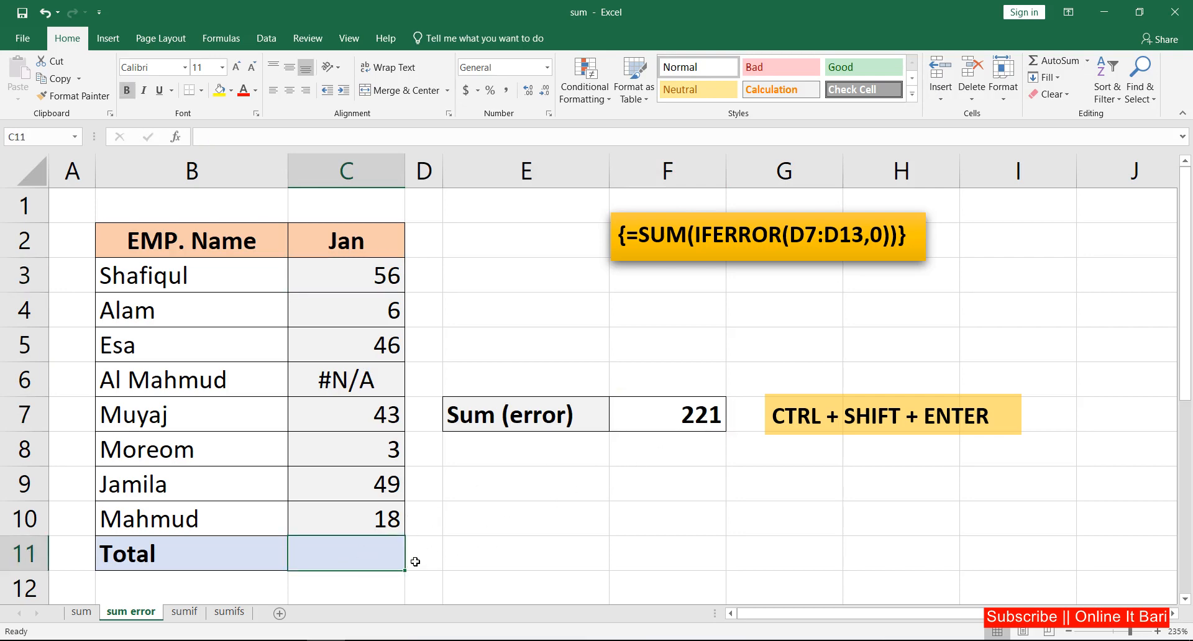
pyautogui.write('=')
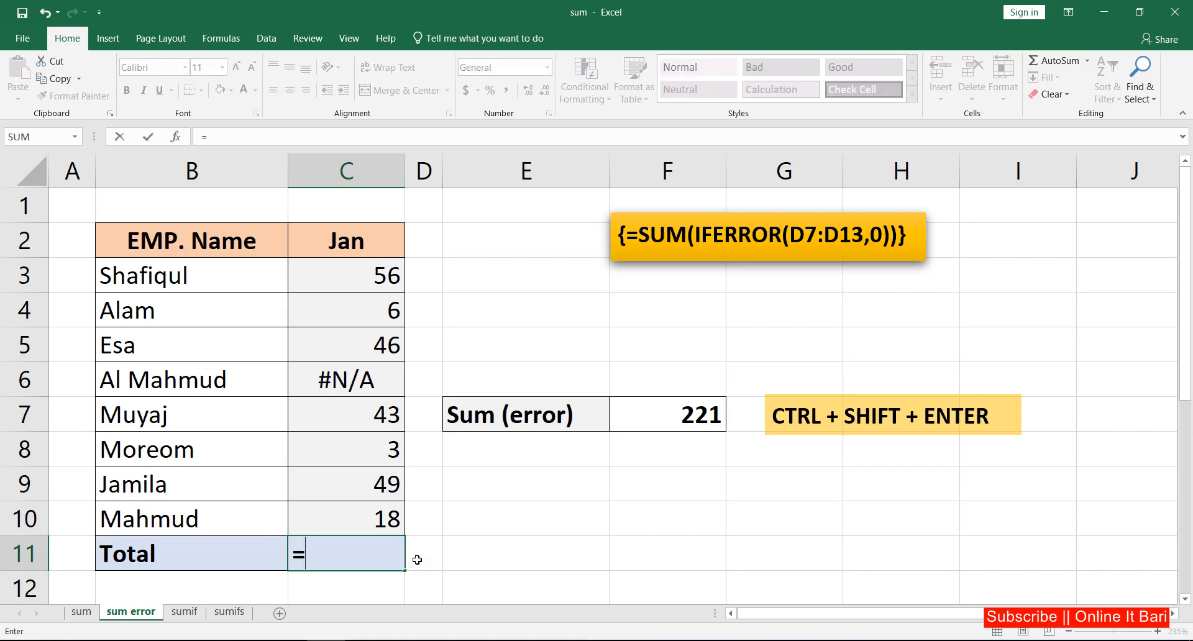
pyautogui.write('ag')
pyautogui.press('Tab')
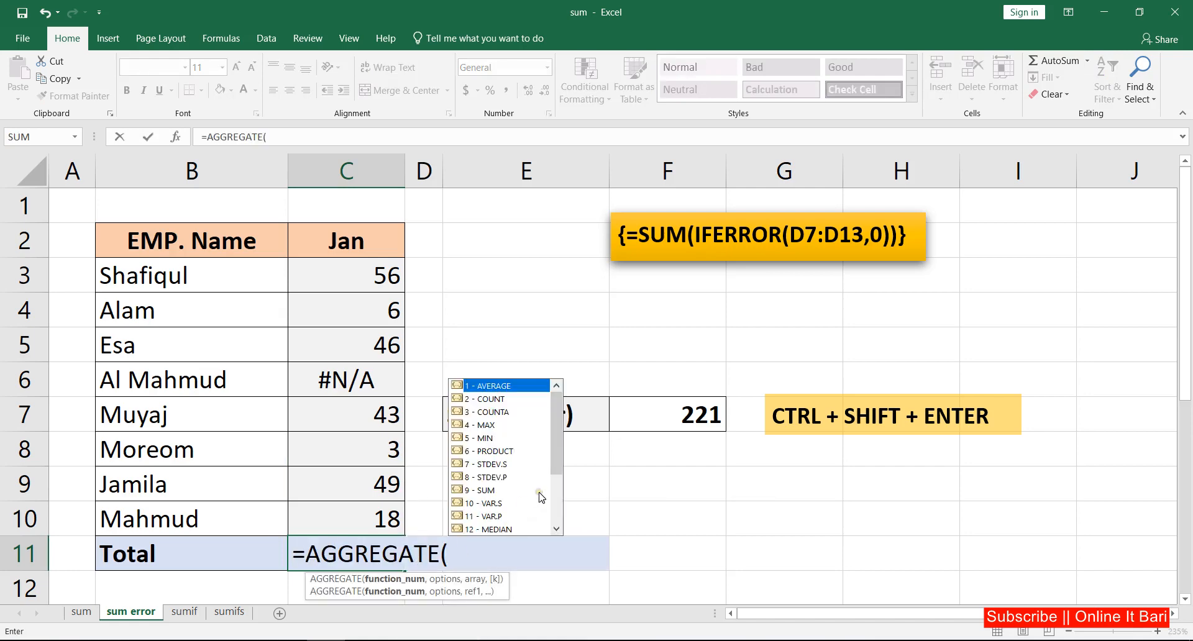
pyautogui.doubleClick(486, 490)
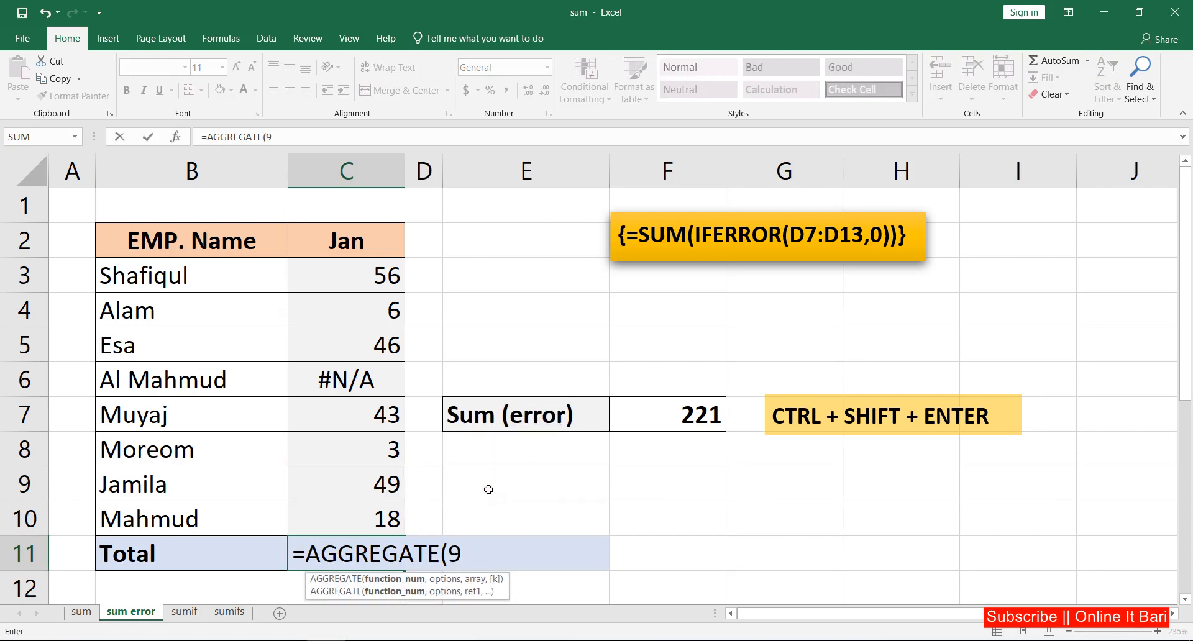
pyautogui.write(',')
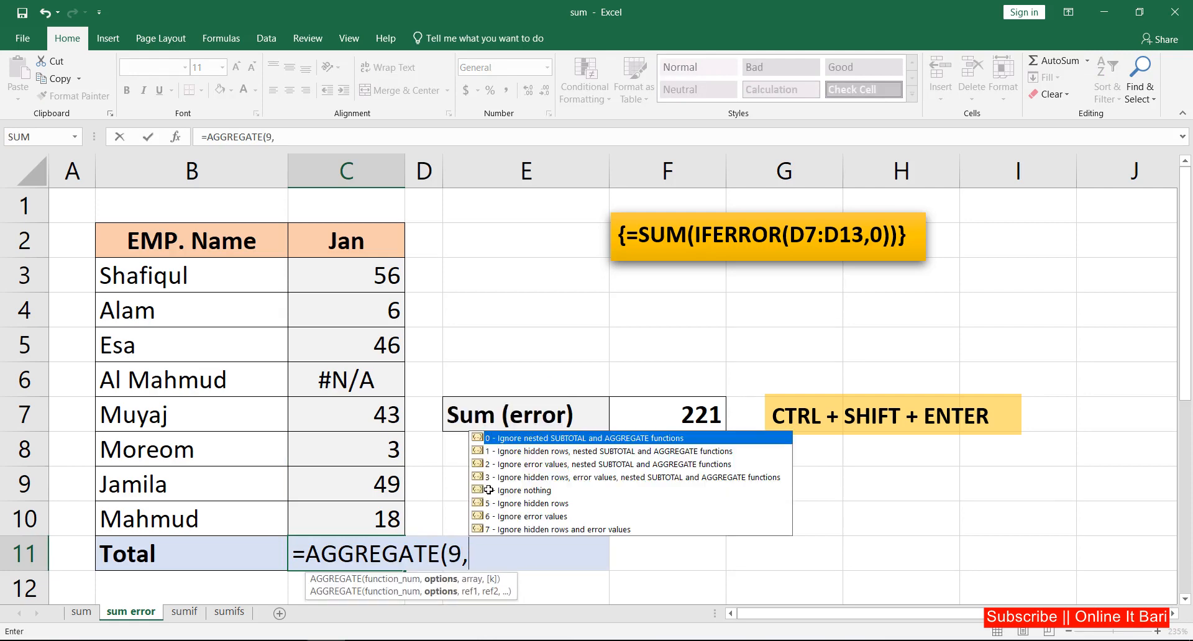
pyautogui.doubleClick(539, 531)
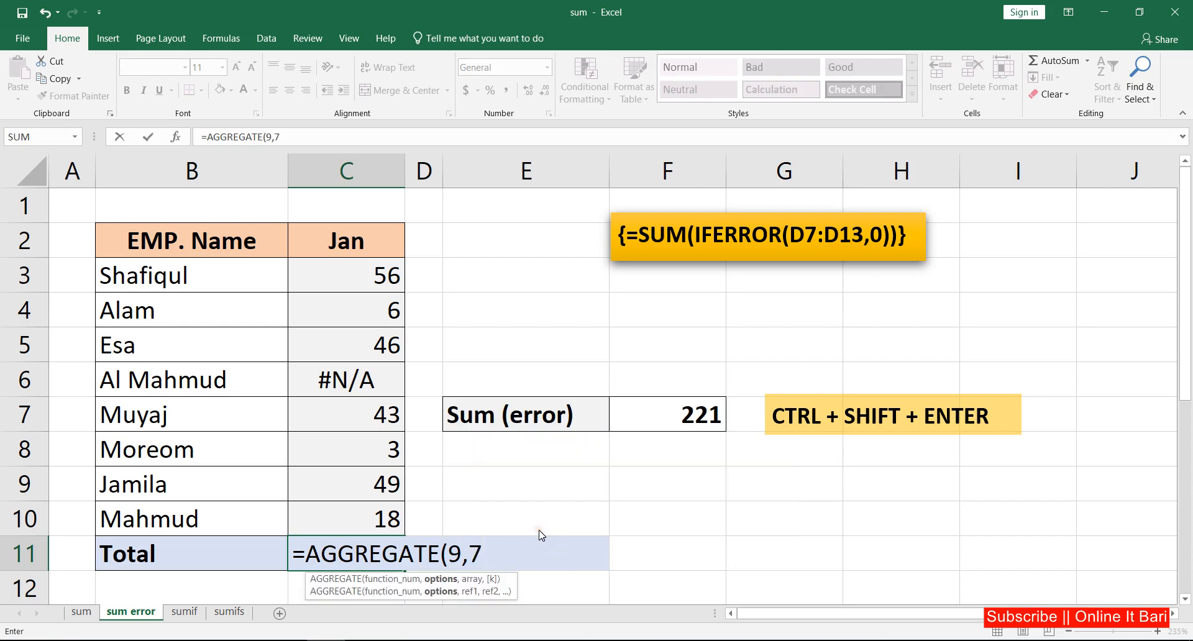
pyautogui.write(',')
pyautogui.moveTo(391, 280); pyautogui.dragTo(386, 505)
pyautogui.press('Return')
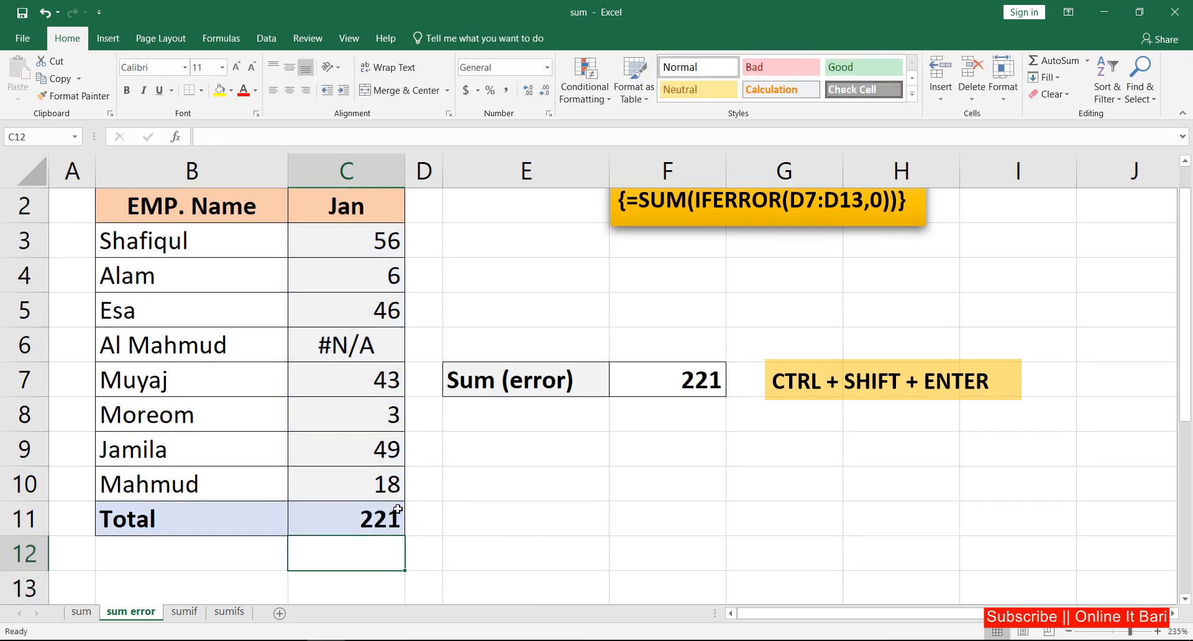
# Switch to the sumif sheet and examine the Dept and Amount columns.
pyautogui.click(381, 517)
pyautogui.scroll(1, 453, 506)
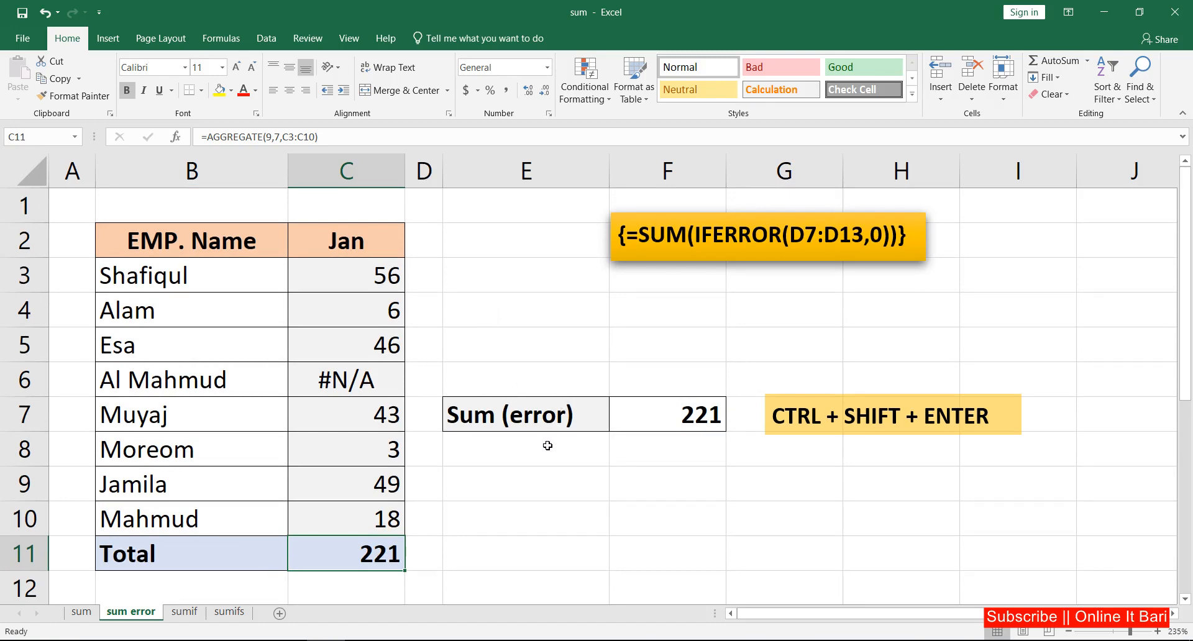
pyautogui.click(186, 612)
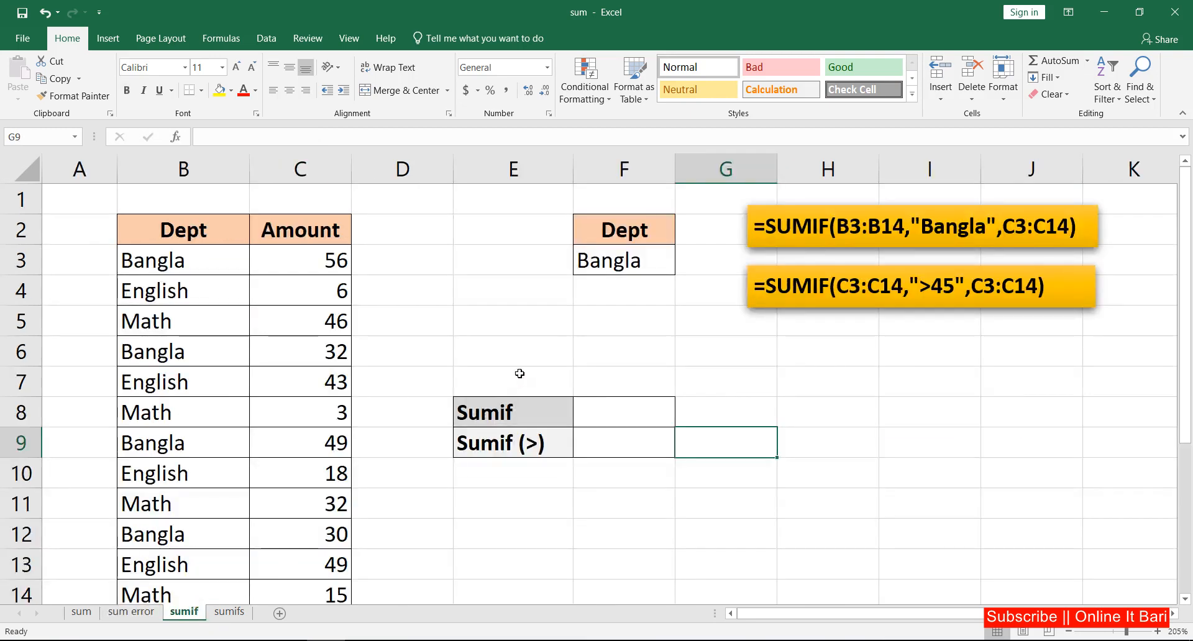
pyautogui.click(659, 348)
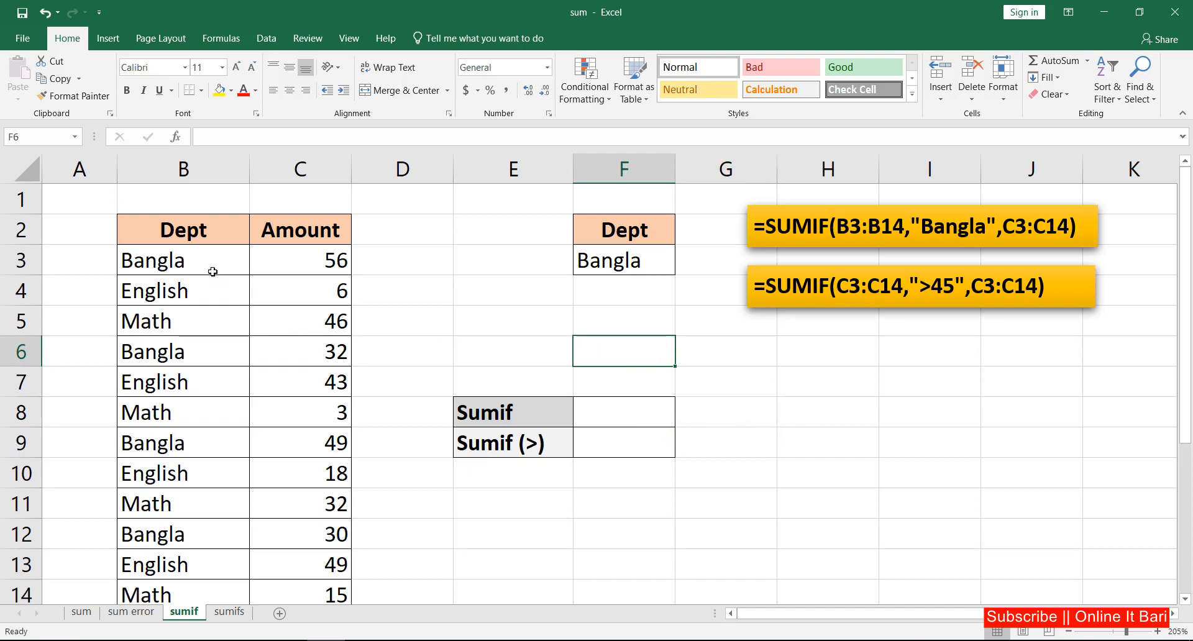
pyautogui.moveTo(185, 227); pyautogui.dragTo(189, 560)
pyautogui.moveTo(323, 230); pyautogui.dragTo(340, 554)
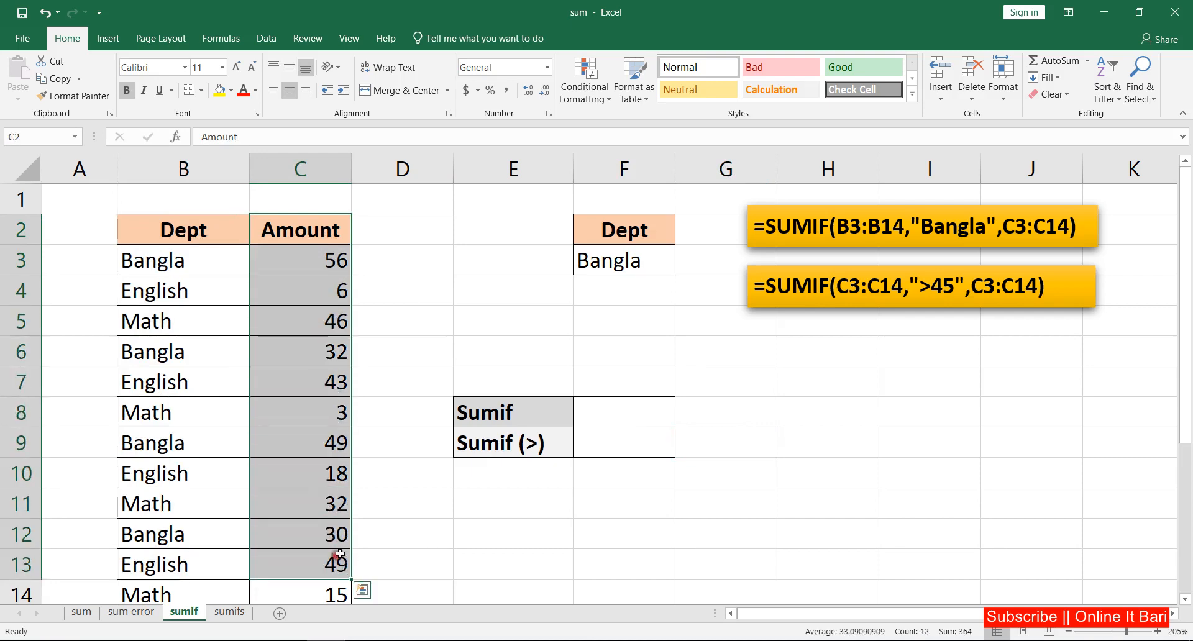
pyautogui.click(617, 409)
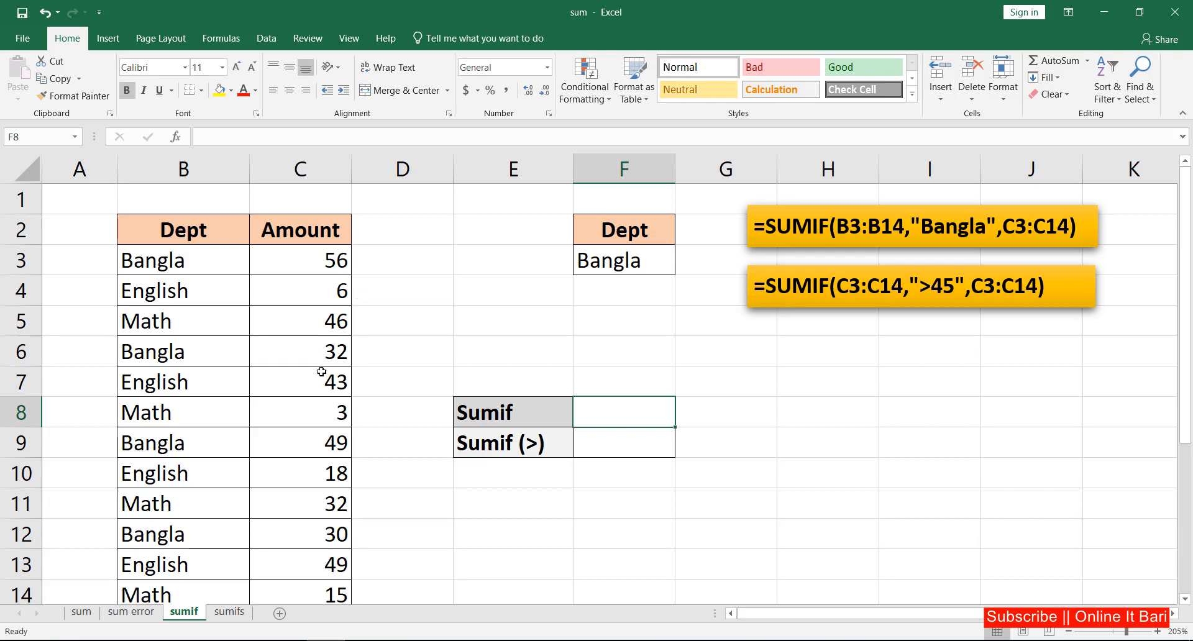
# Enter =SUMIF(B3:B14,"Bangla",C3:C14) in the Sumif cell.
pyautogui.click(161, 265)
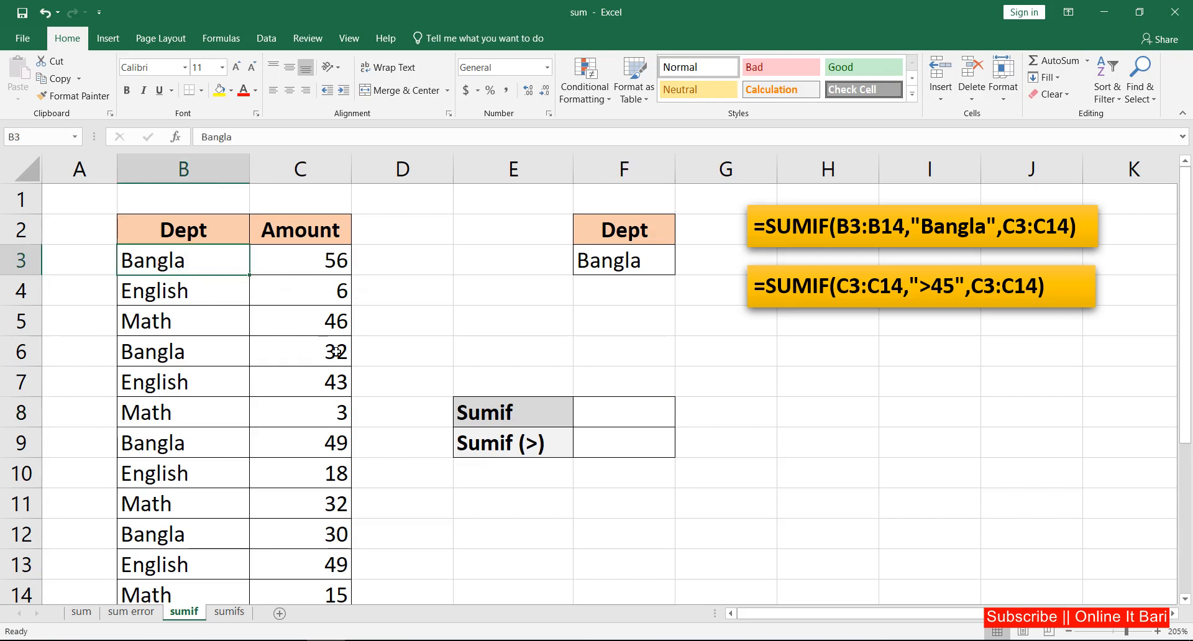
pyautogui.click(620, 405)
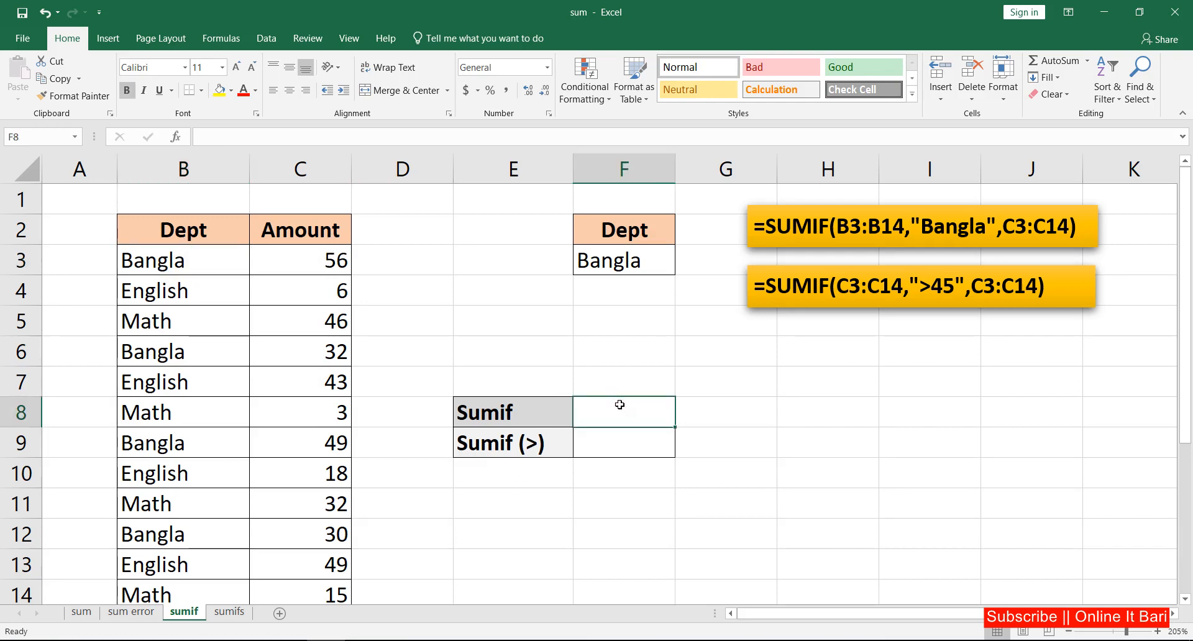
pyautogui.write('=')
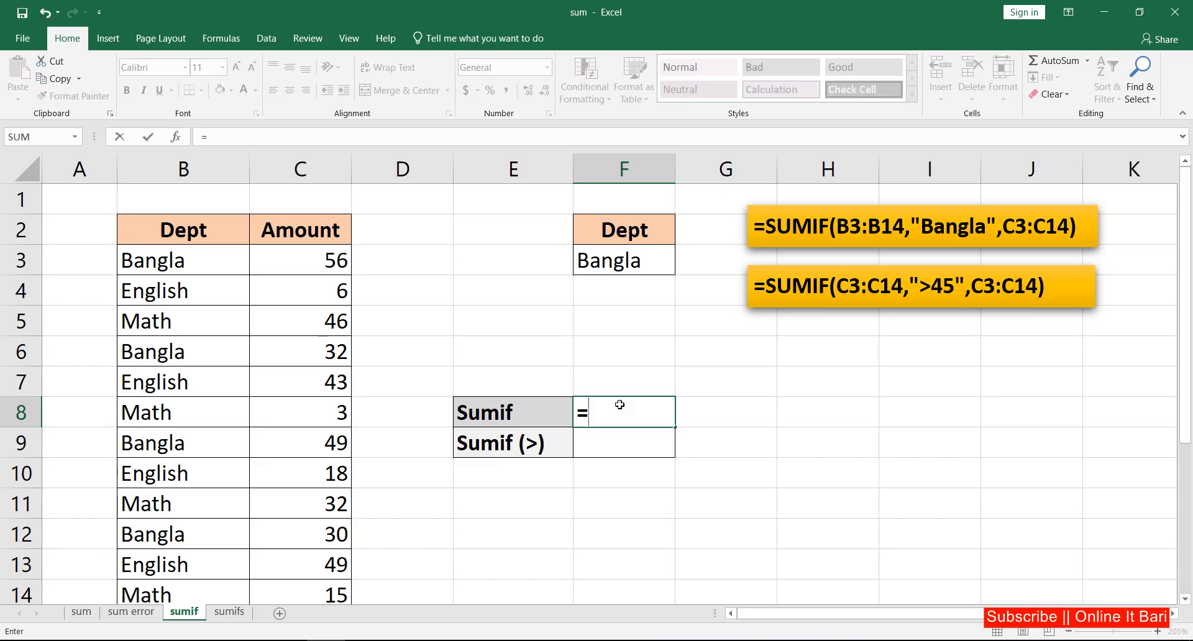
pyautogui.write('su')
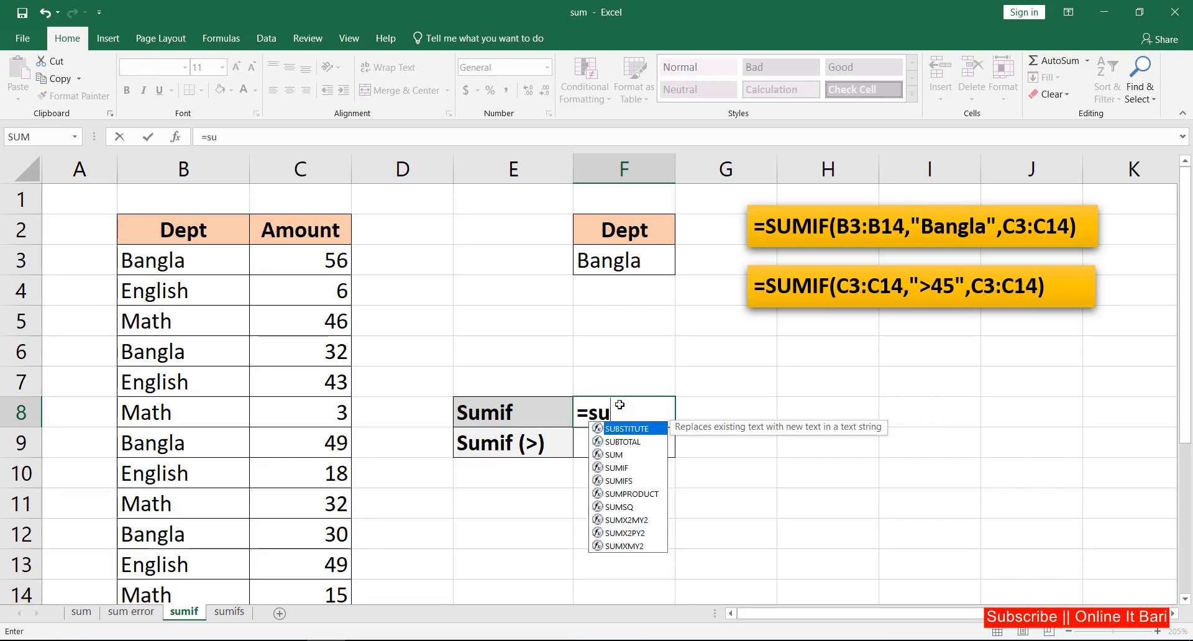
pyautogui.write('mif')
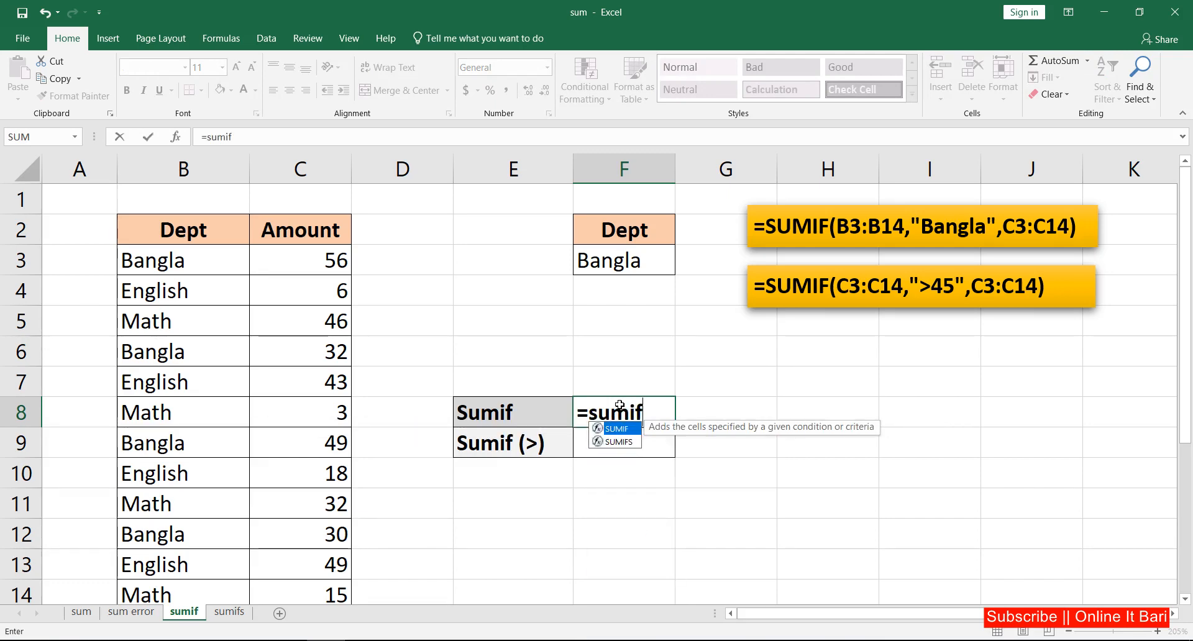
pyautogui.press('Tab')
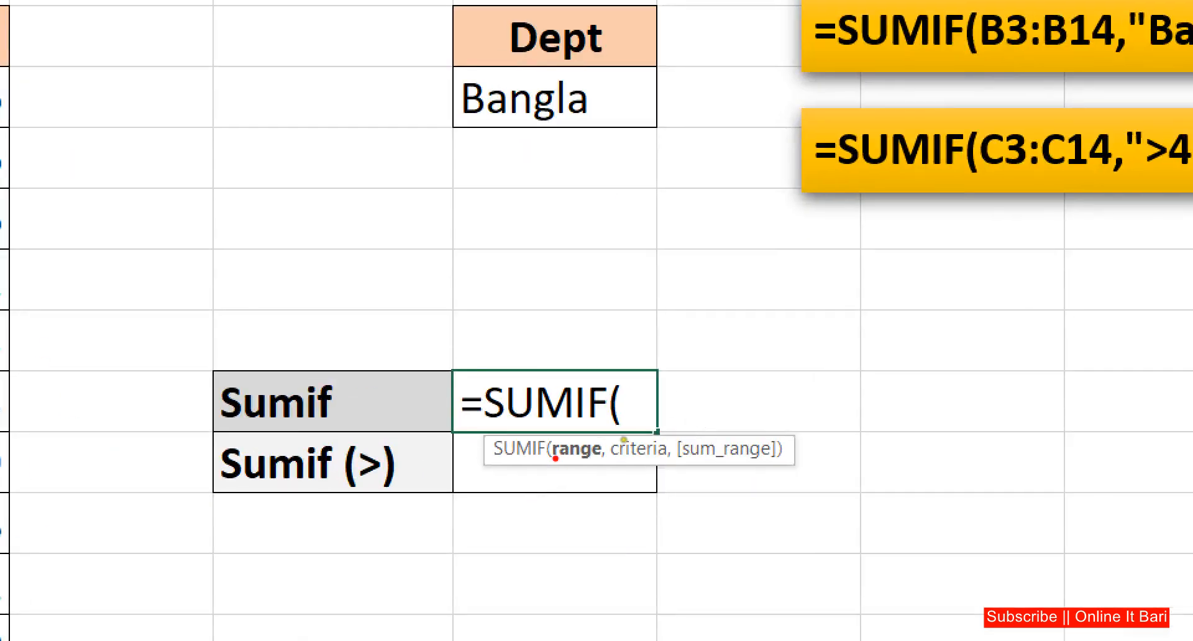
pyautogui.moveTo(560, 469); pyautogui.dragTo(673, 464)
pyautogui.moveTo(709, 467); pyautogui.dragTo(795, 465)
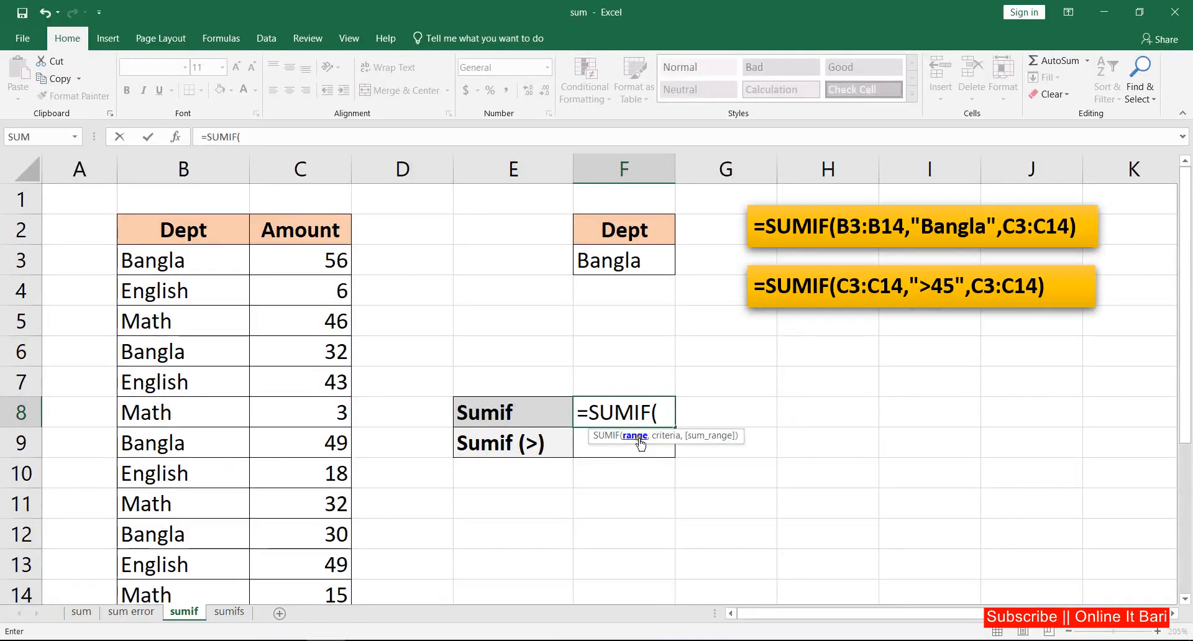
pyautogui.click(187, 256)
pyautogui.moveTo(188, 257); pyautogui.dragTo(190, 593)
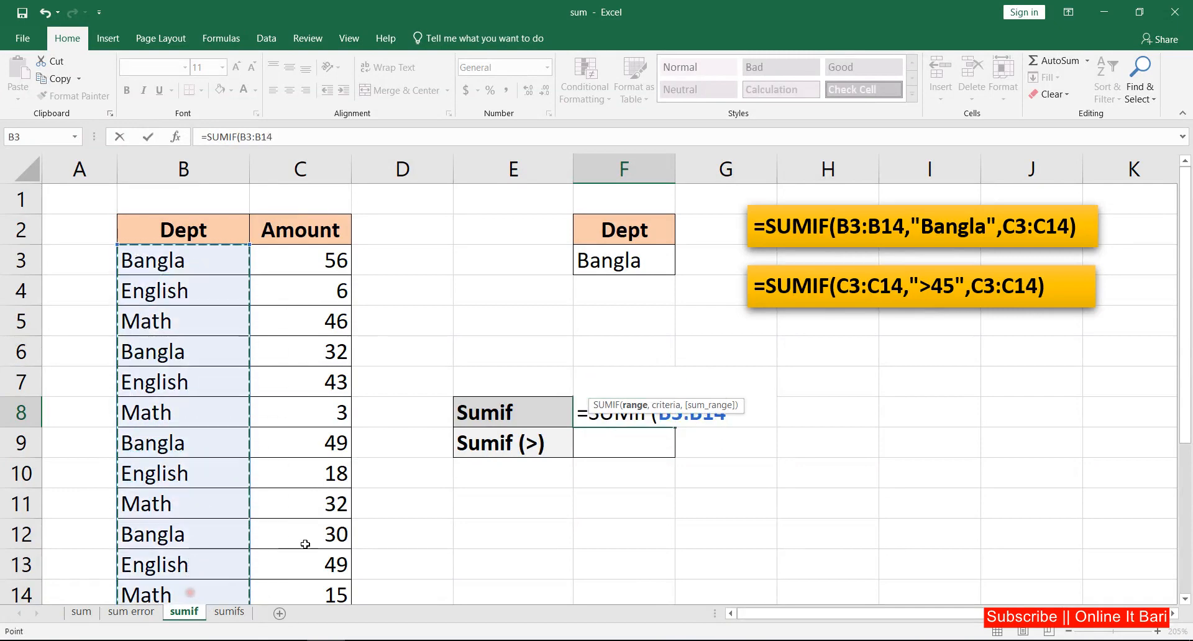
pyautogui.moveTo(590, 400); pyautogui.dragTo(588, 462)
pyautogui.write(',')
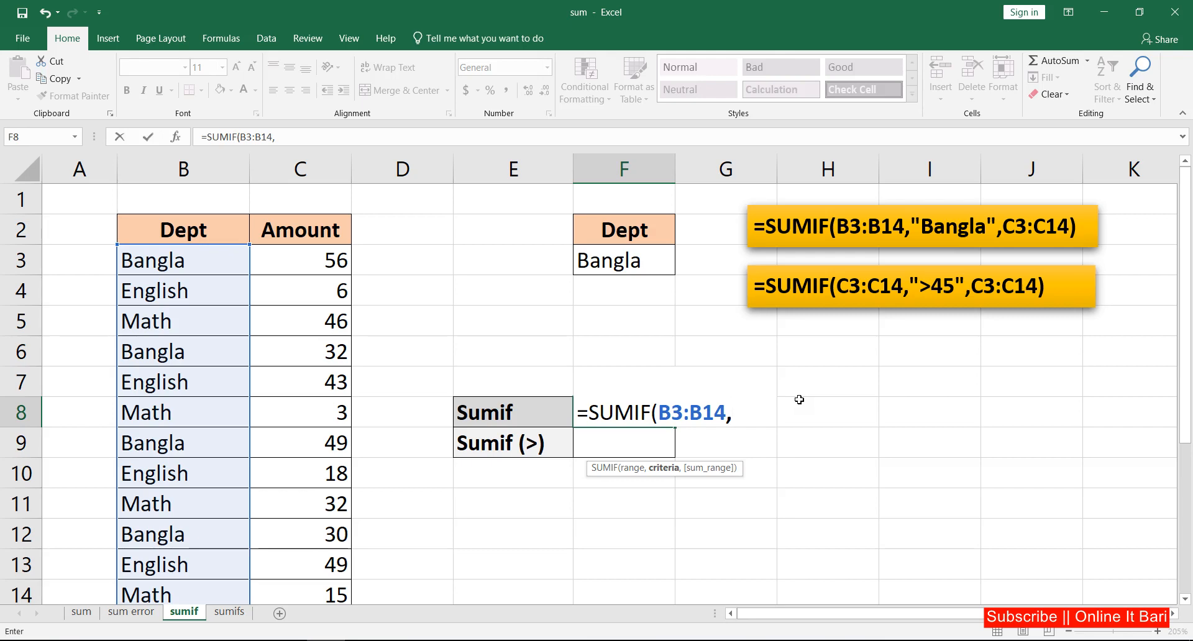
pyautogui.write('Bangla')
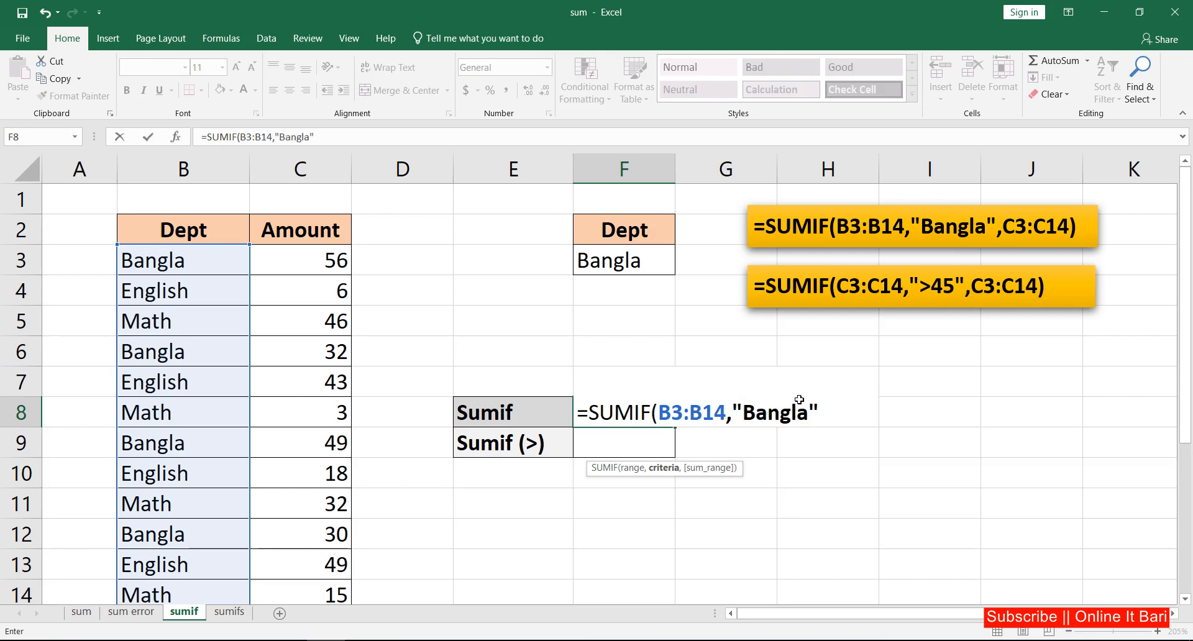
pyautogui.write('",')
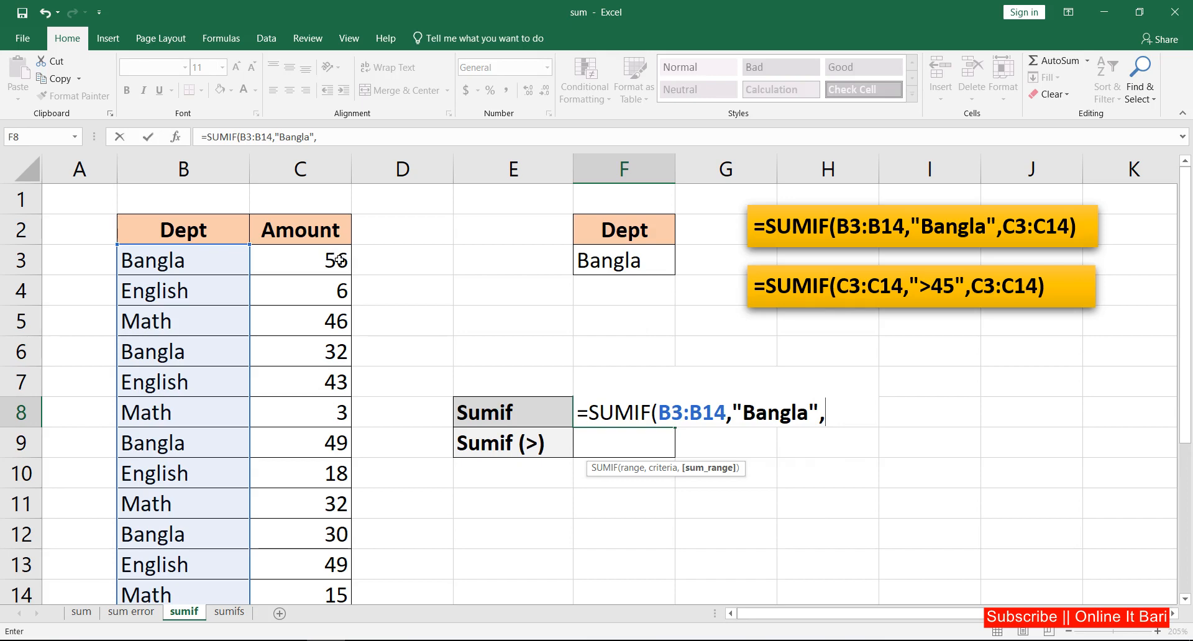
pyautogui.moveTo(326, 257); pyautogui.dragTo(315, 590)
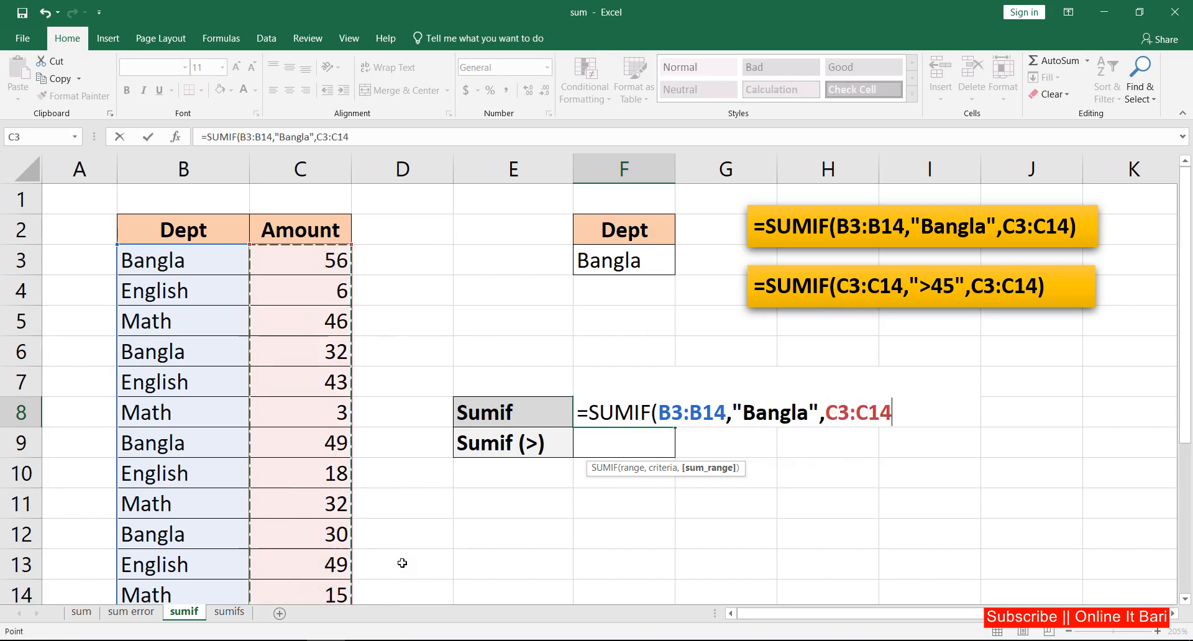
pyautogui.write(')')
pyautogui.press('Return')
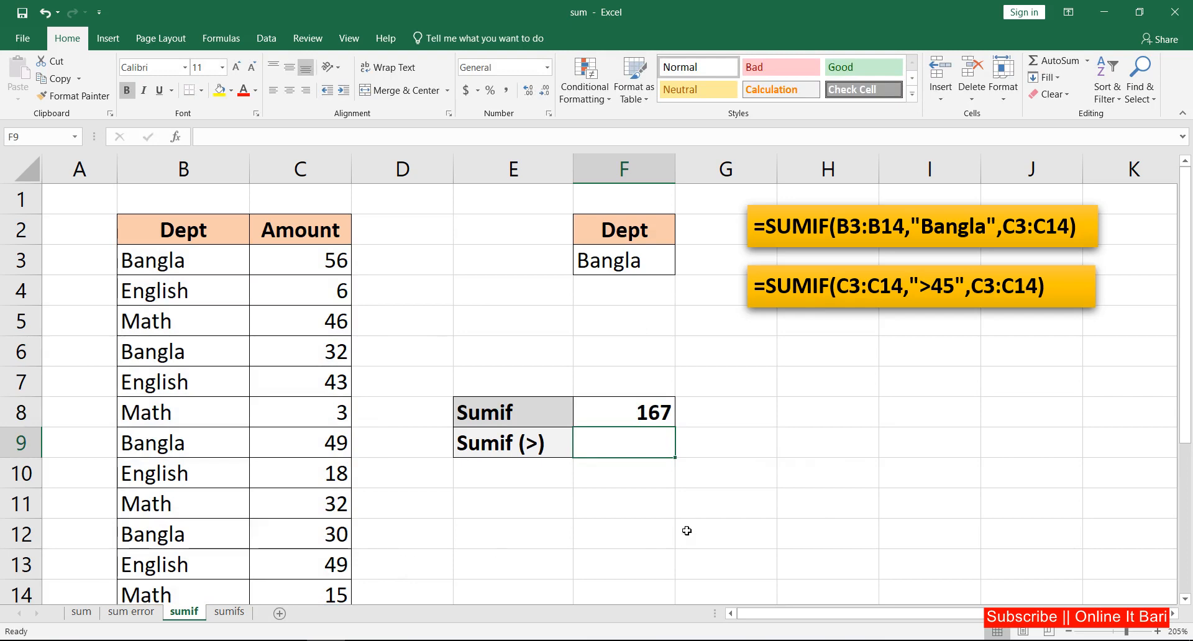
pyautogui.click(653, 413)
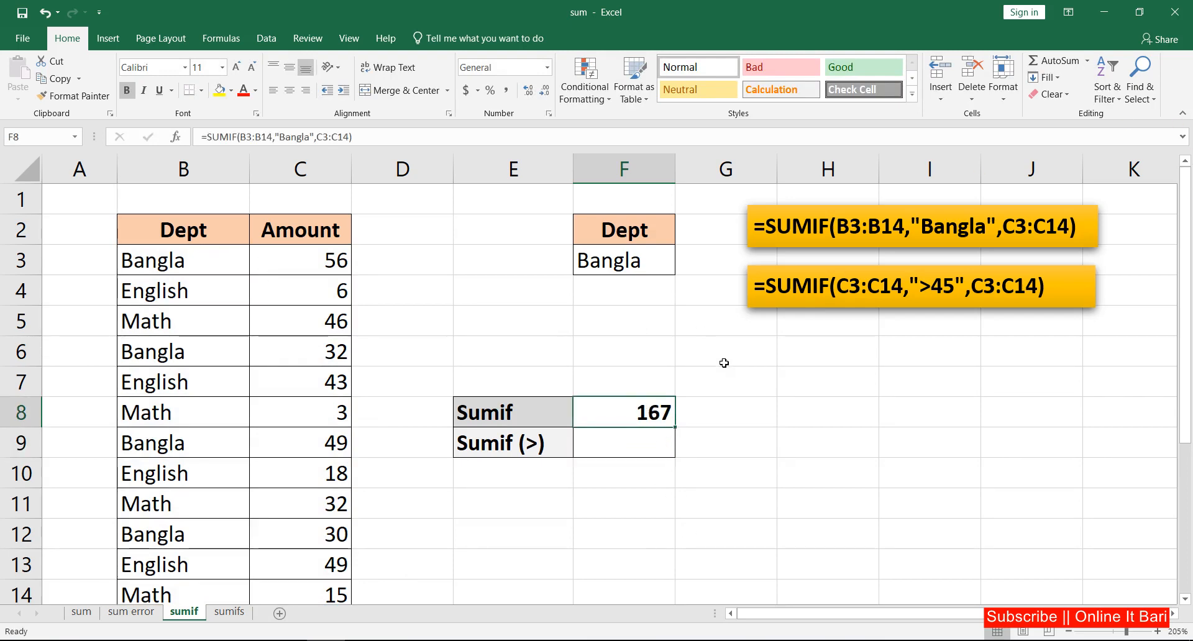
pyautogui.doubleClick(650, 413)
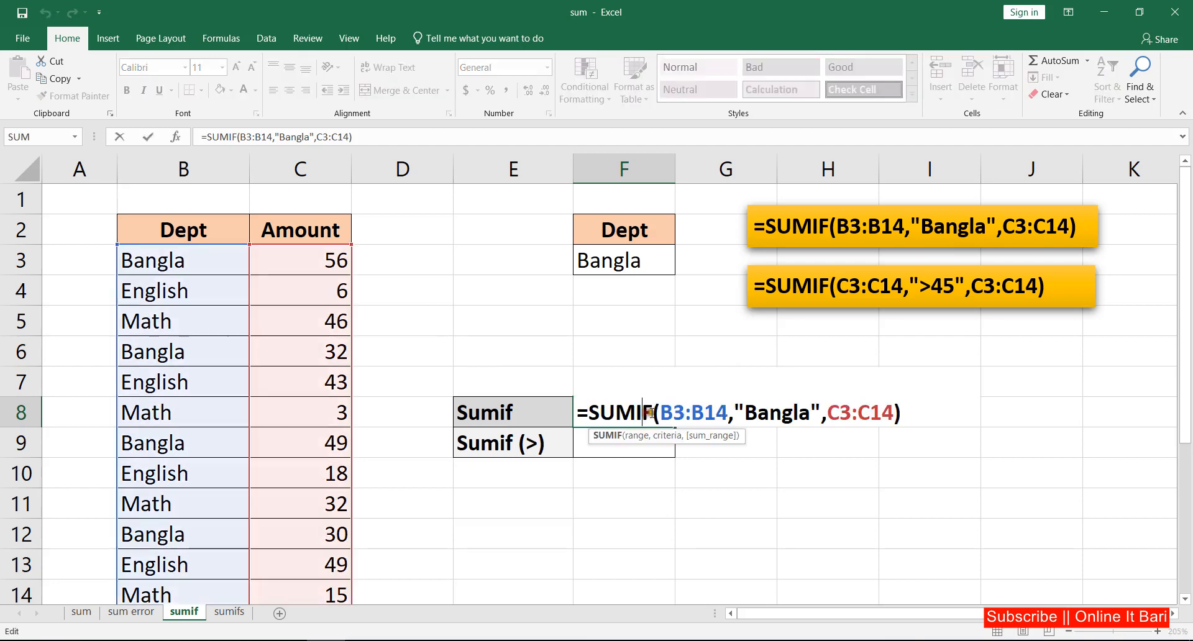
pyautogui.moveTo(811, 415); pyautogui.dragTo(748, 410)
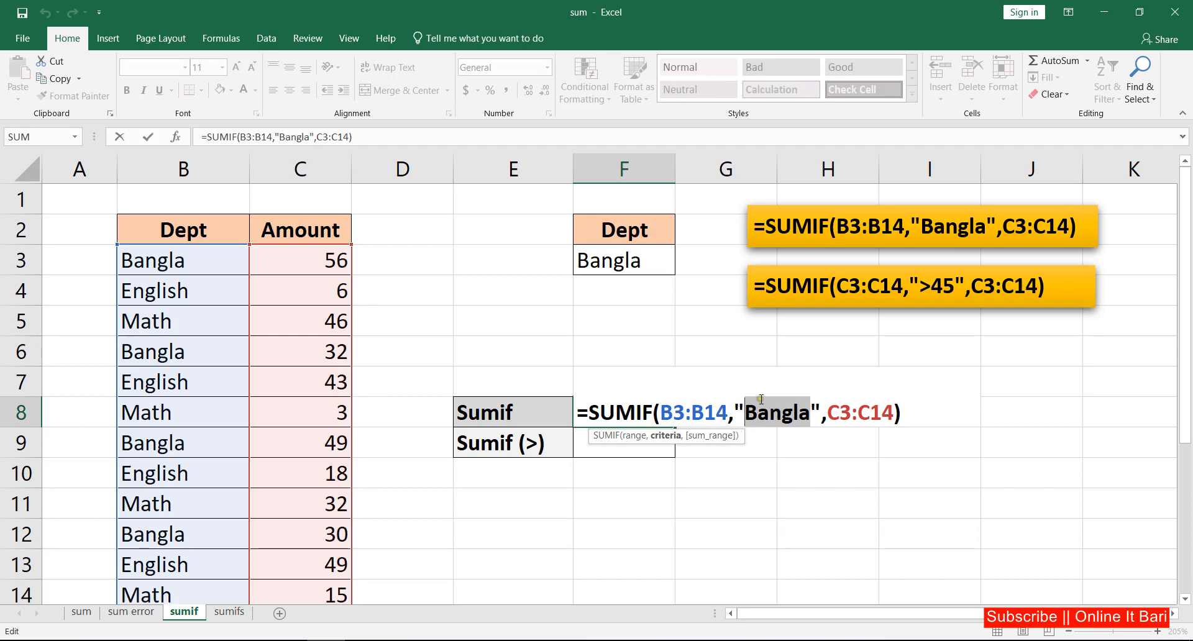
pyautogui.click(148, 137)
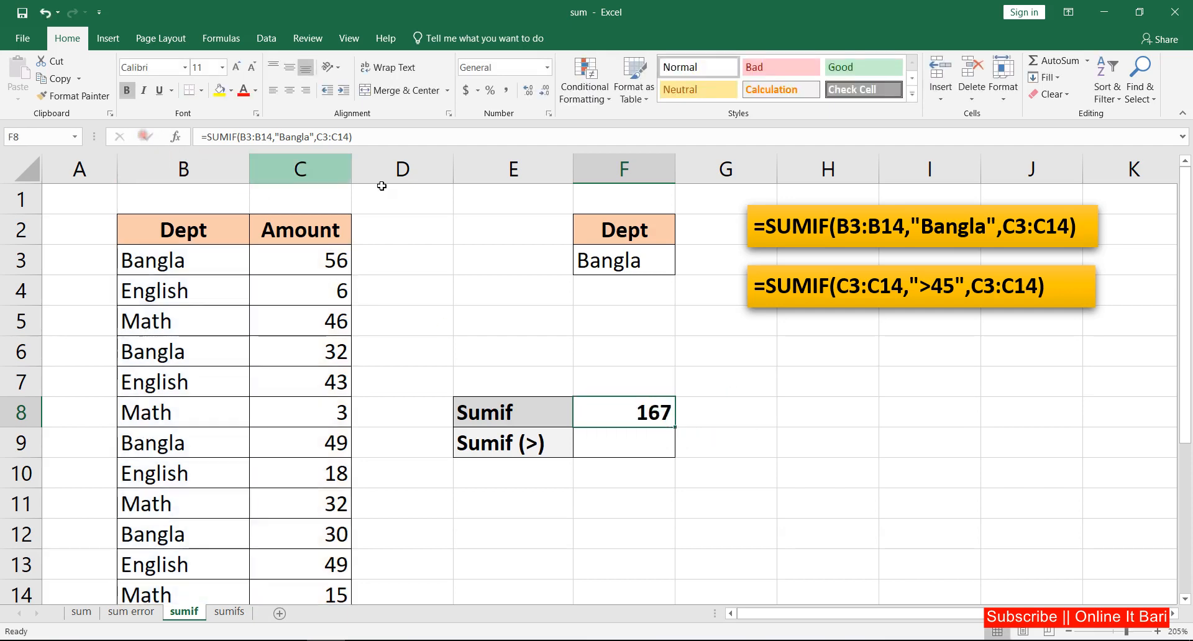
# Replace the "Bangla" criterion in the Sumif formula with a reference to the Dept cell F3.
pyautogui.click(612, 254)
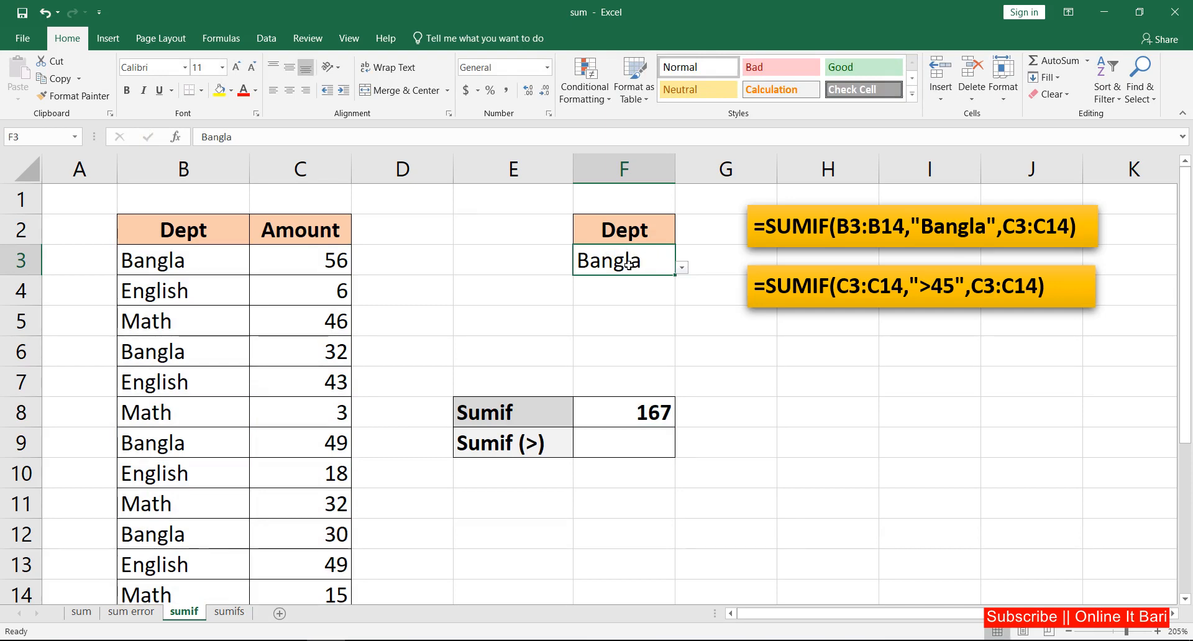
pyautogui.click(631, 411)
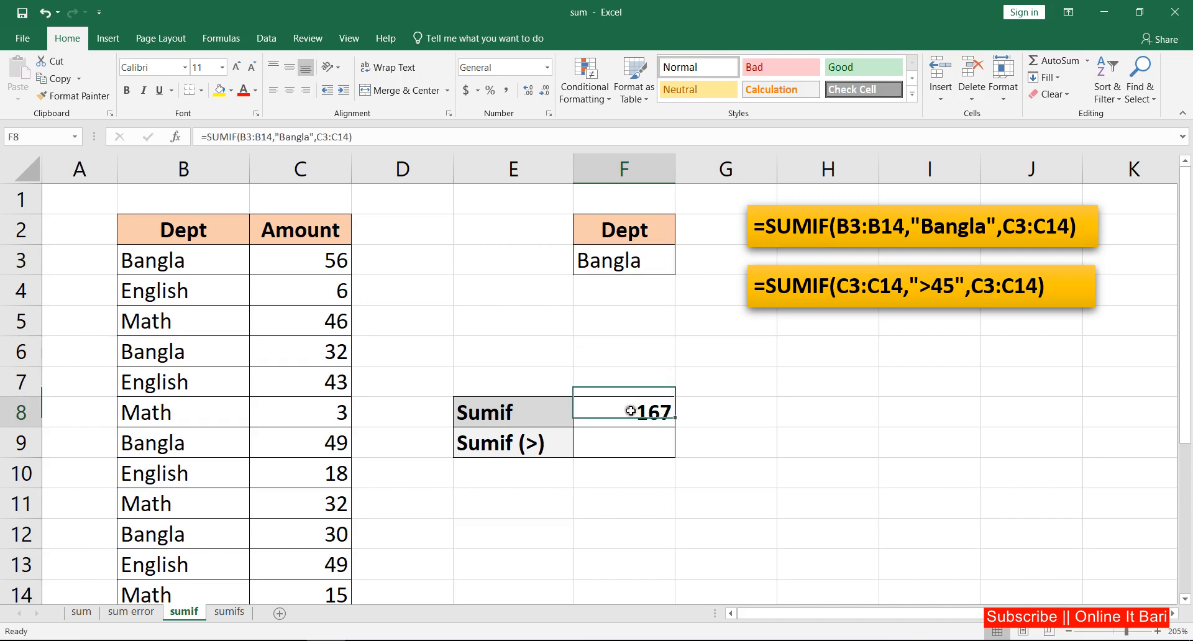
pyautogui.doubleClick(631, 411)
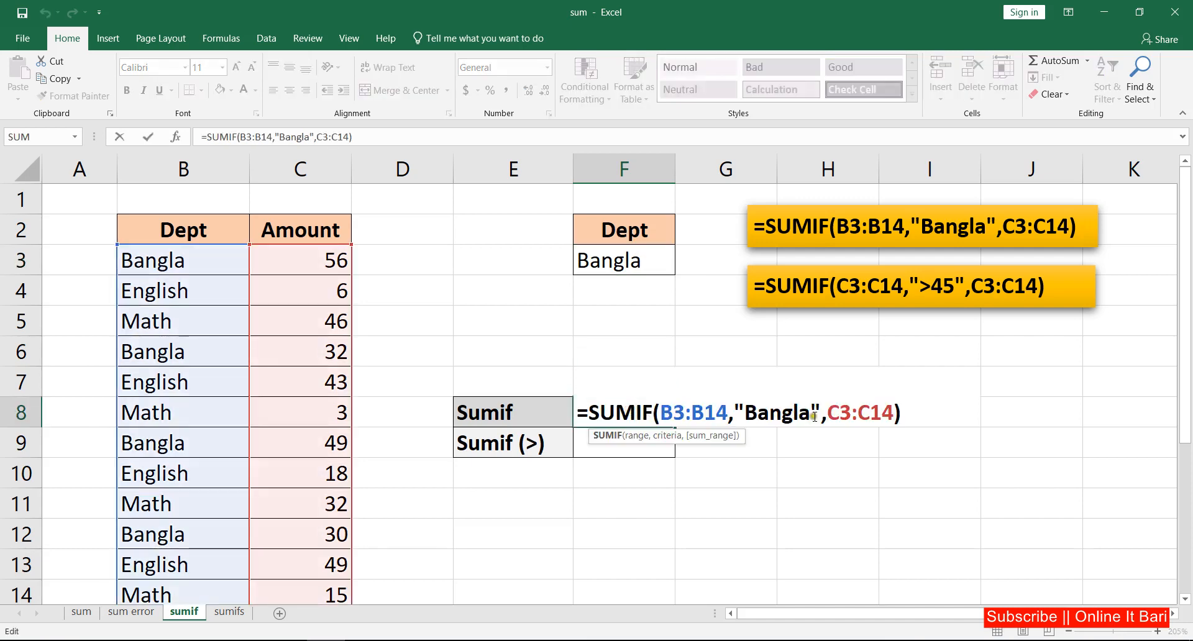
pyautogui.moveTo(821, 414); pyautogui.dragTo(738, 410)
pyautogui.press('Delete')
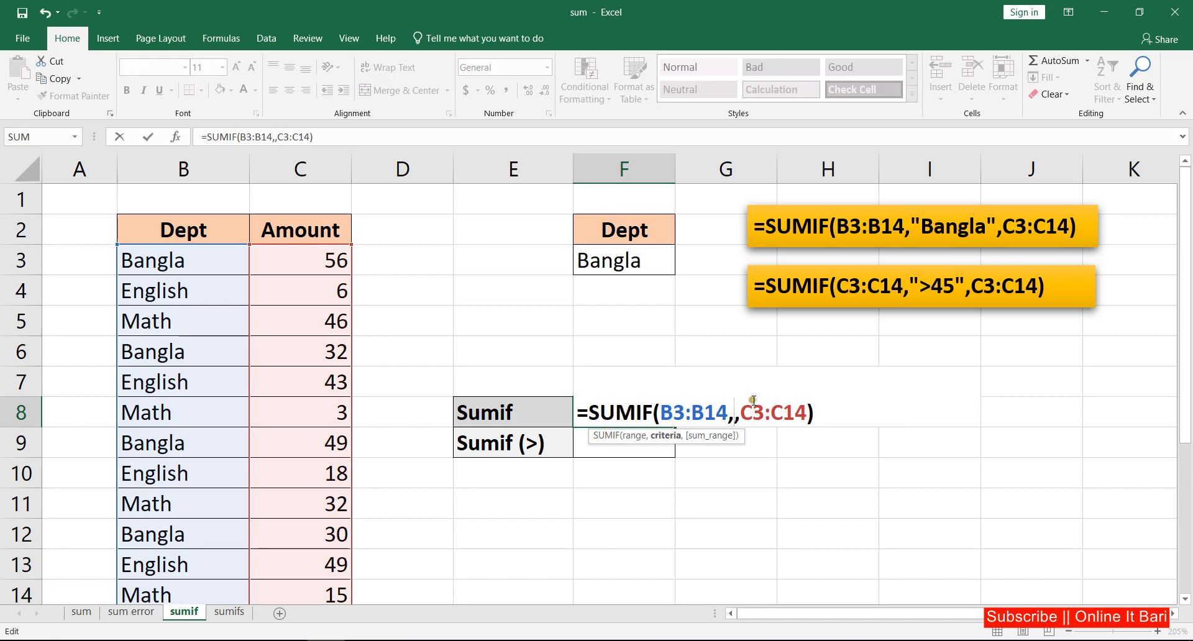
pyautogui.click(632, 264)
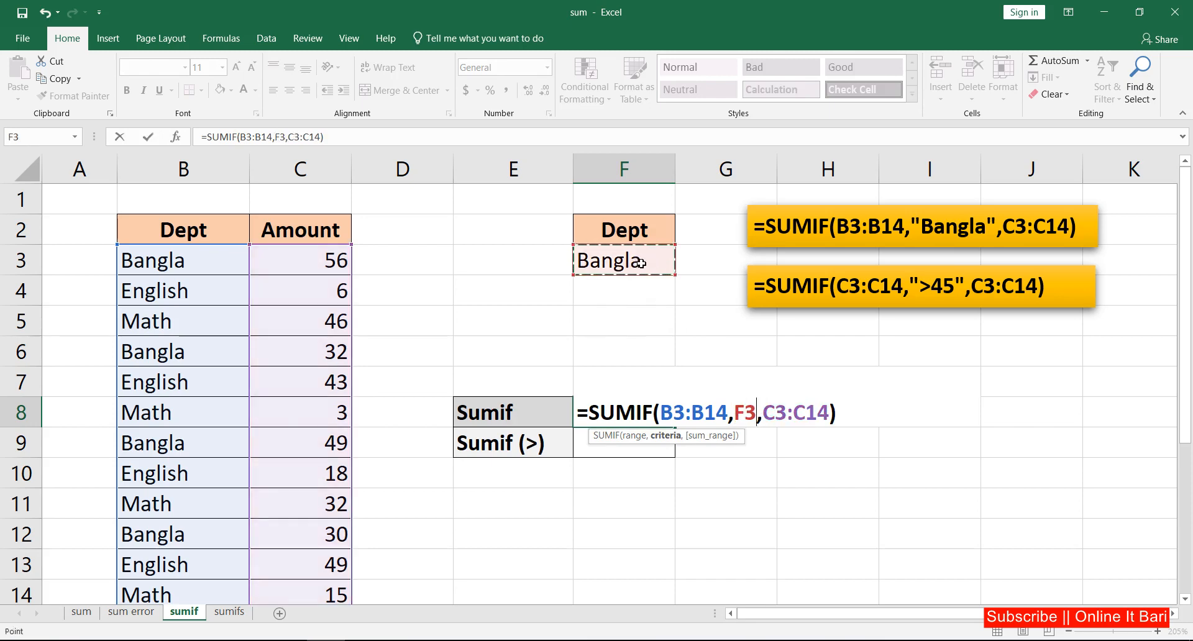
pyautogui.press('Return')
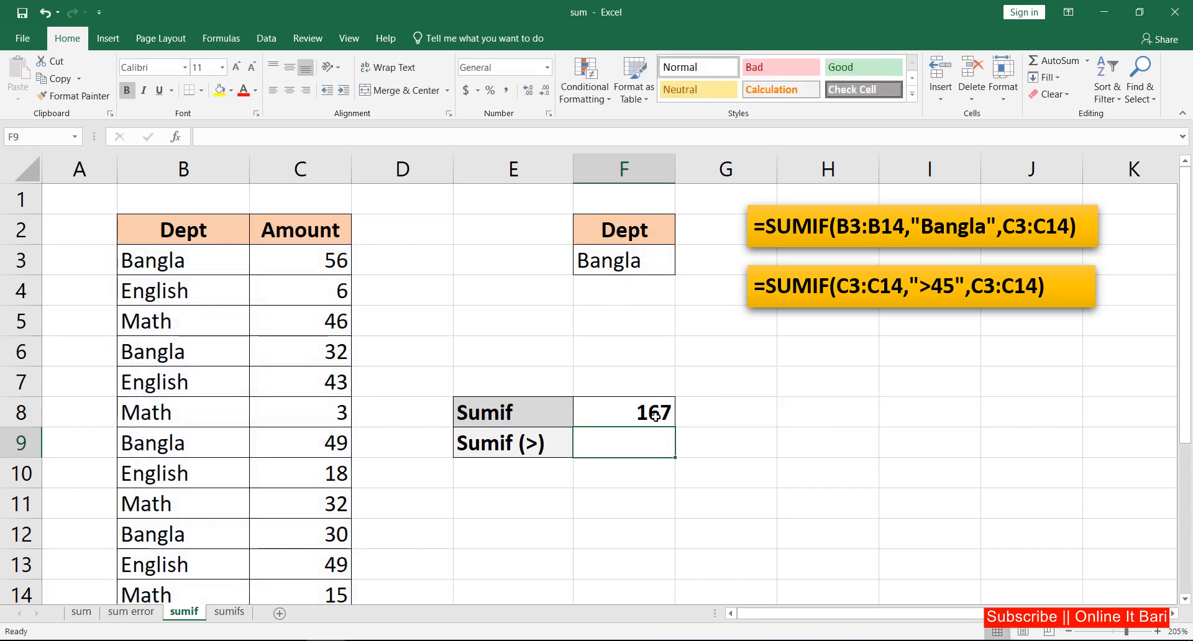
# Switch the Dept dropdown to English, then Math, then back to Bangla to test the Sumif result.
pyautogui.click(656, 416)
pyautogui.click(627, 251)
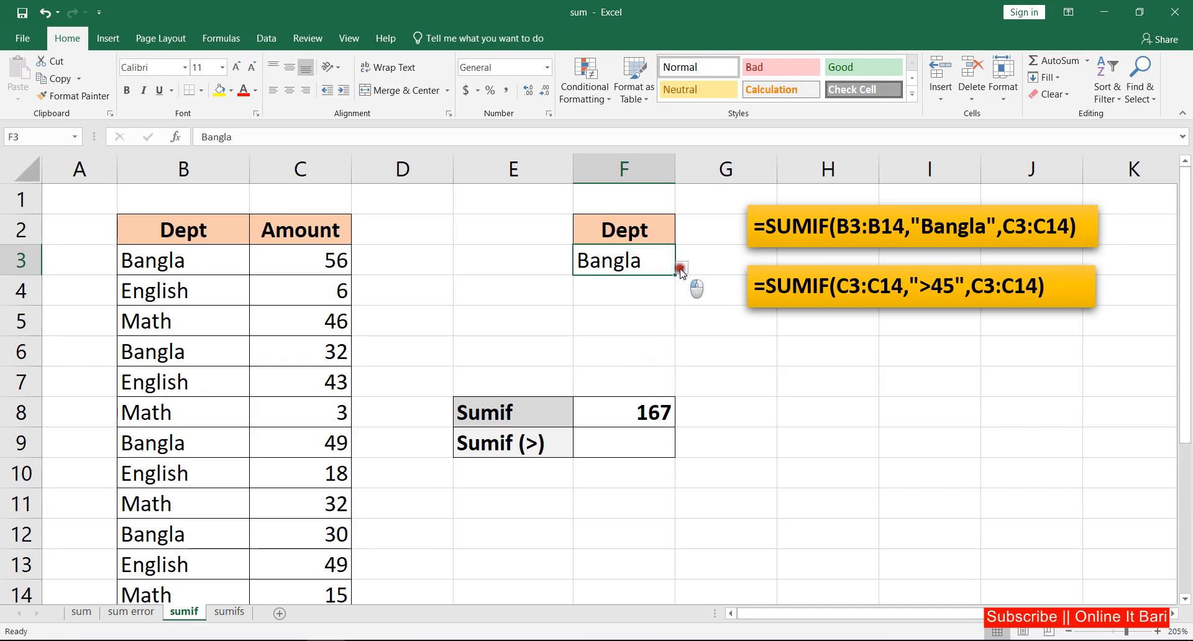
pyautogui.click(681, 269)
pyautogui.click(616, 308)
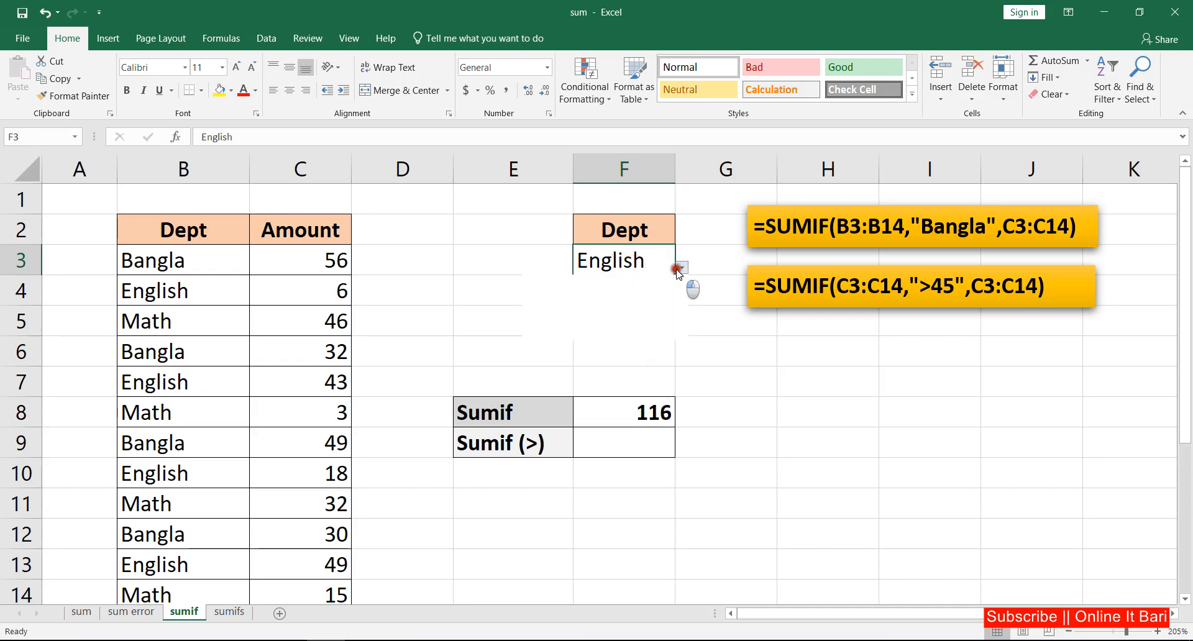
pyautogui.click(609, 330)
pyautogui.click(681, 269)
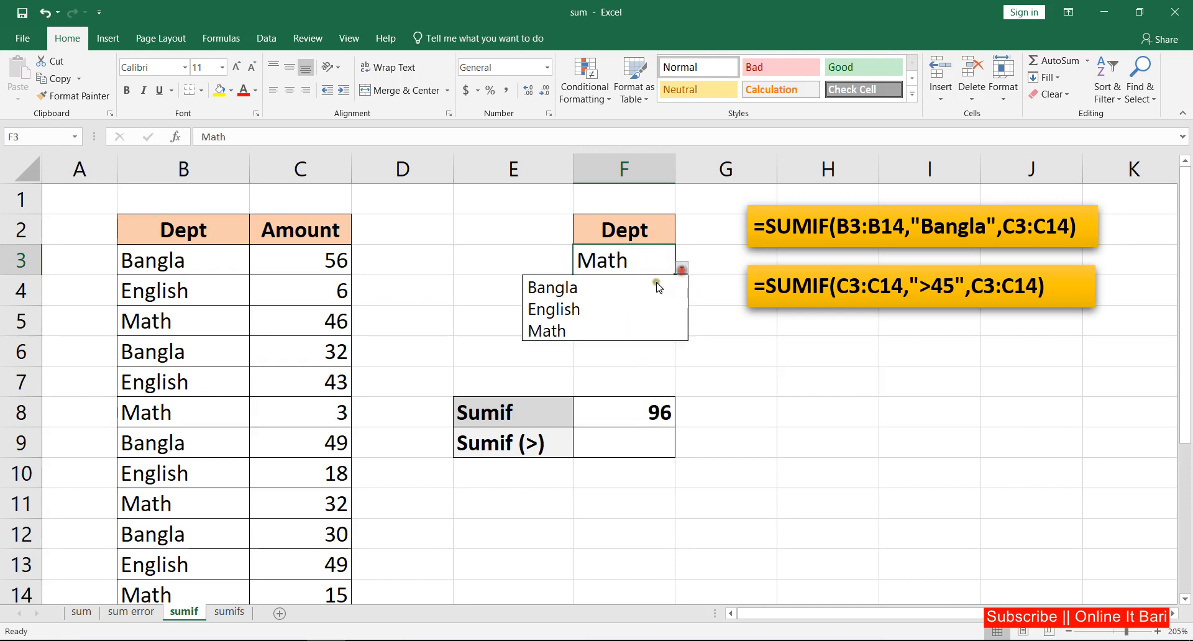
pyautogui.click(606, 289)
pyautogui.click(638, 340)
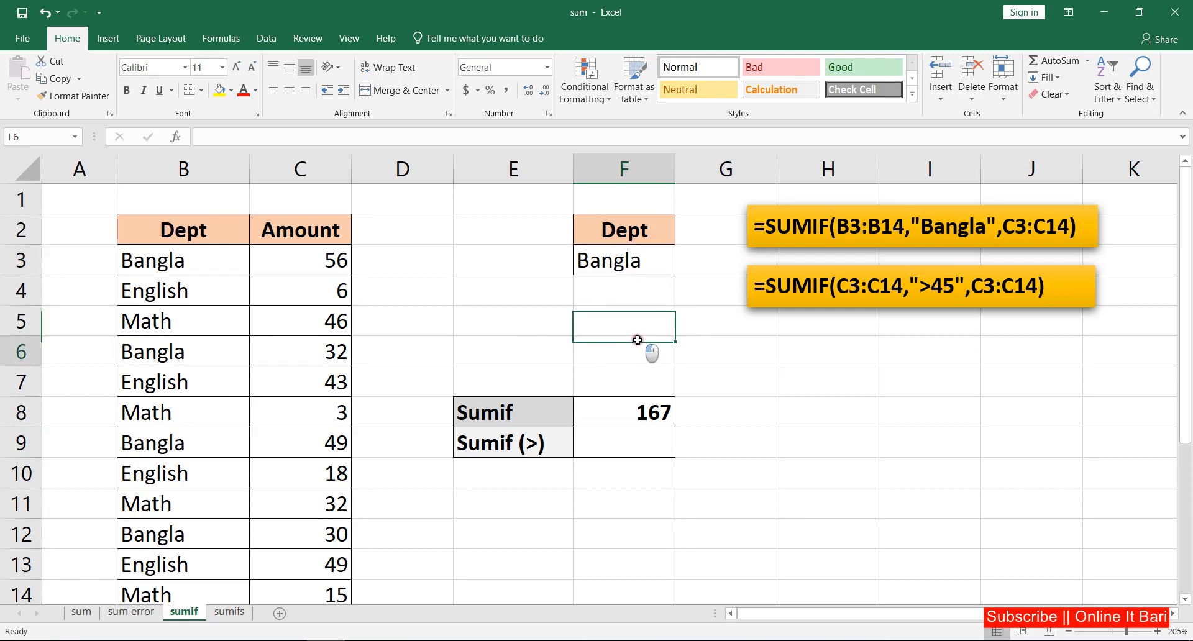
# Enter =SUMIF(C3:C14,">45",C3:C14) in the Sumif (>) cell to total amounts above 45.
pyautogui.click(622, 435)
pyautogui.moveTo(335, 262); pyautogui.dragTo(339, 582)
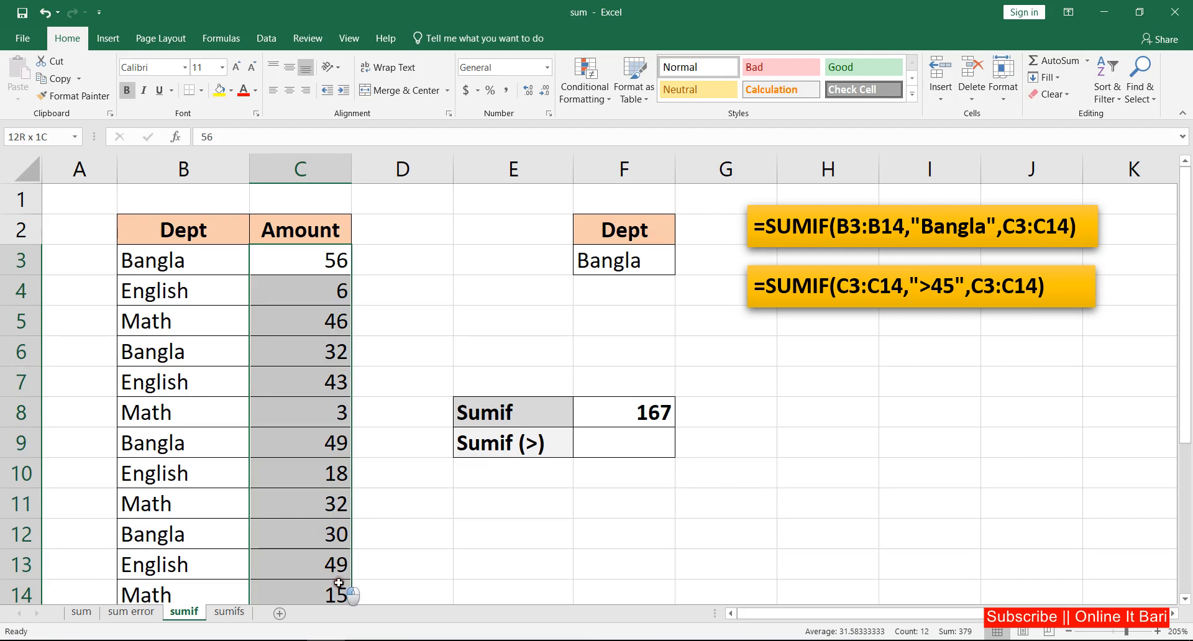
pyautogui.click(611, 450)
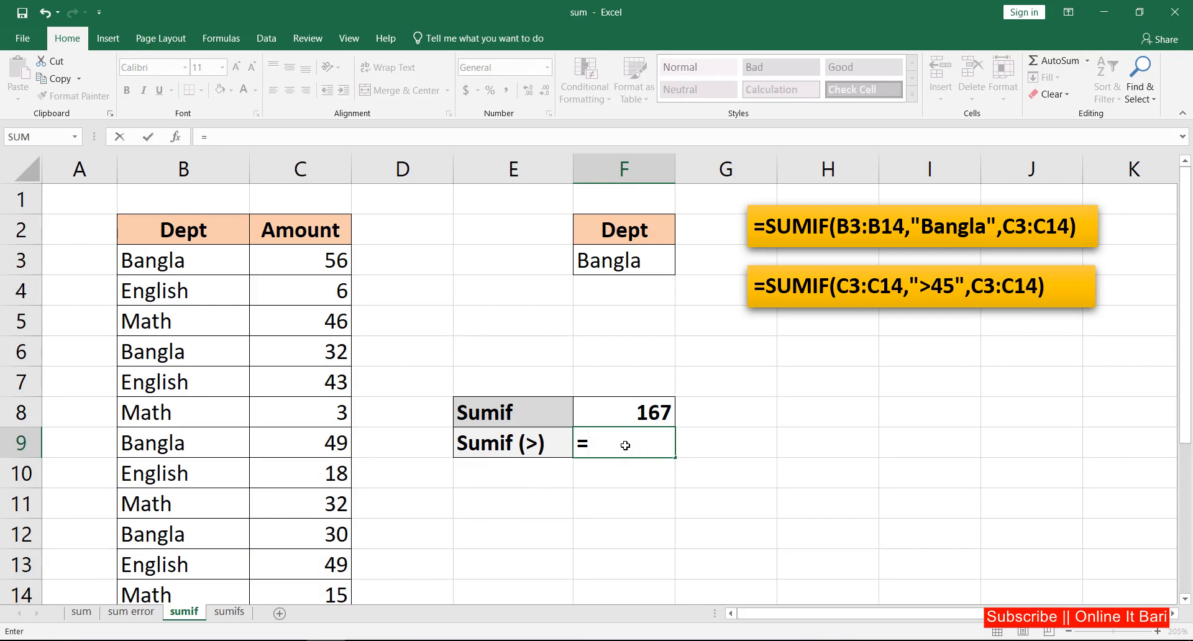
pyautogui.write('sumfi')
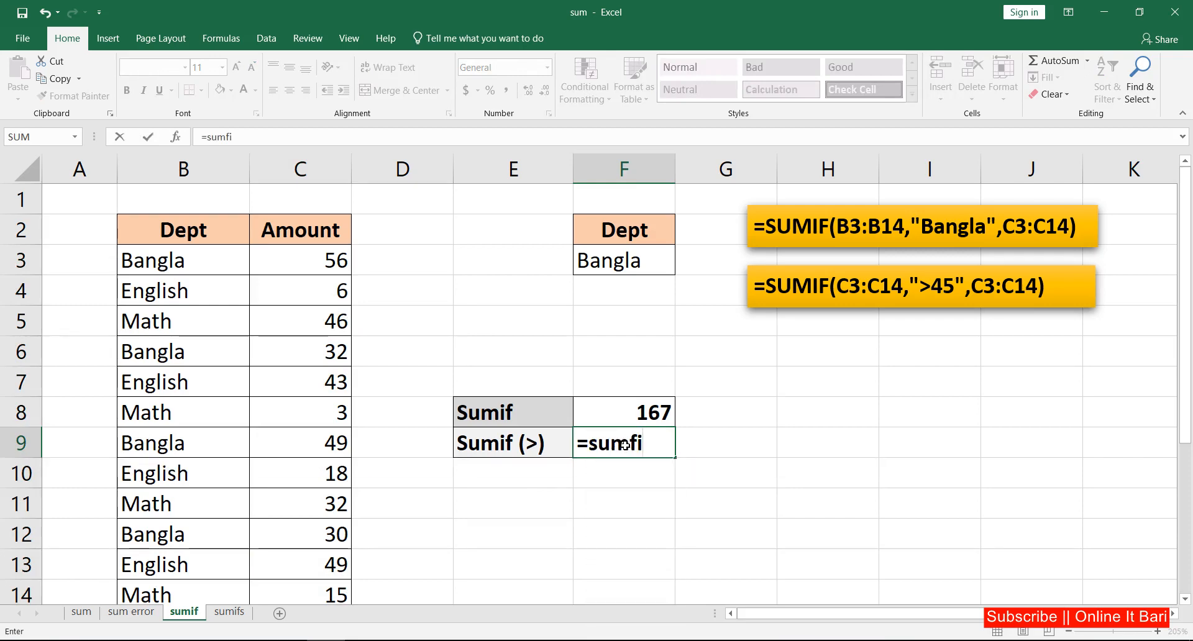
pyautogui.press('BackSpace')
pyautogui.press('BackSpace')
pyautogui.write('if')
pyautogui.press('Tab')
pyautogui.moveTo(334, 260); pyautogui.dragTo(334, 535)
pyautogui.scroll(1, 370, 510)
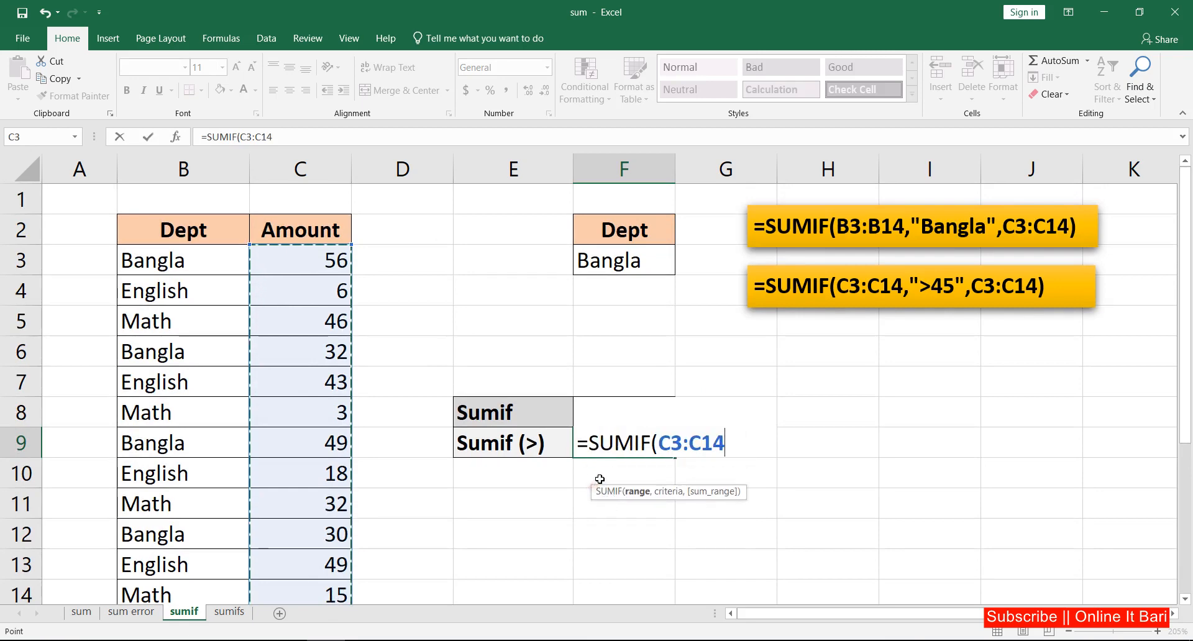
pyautogui.write(',')
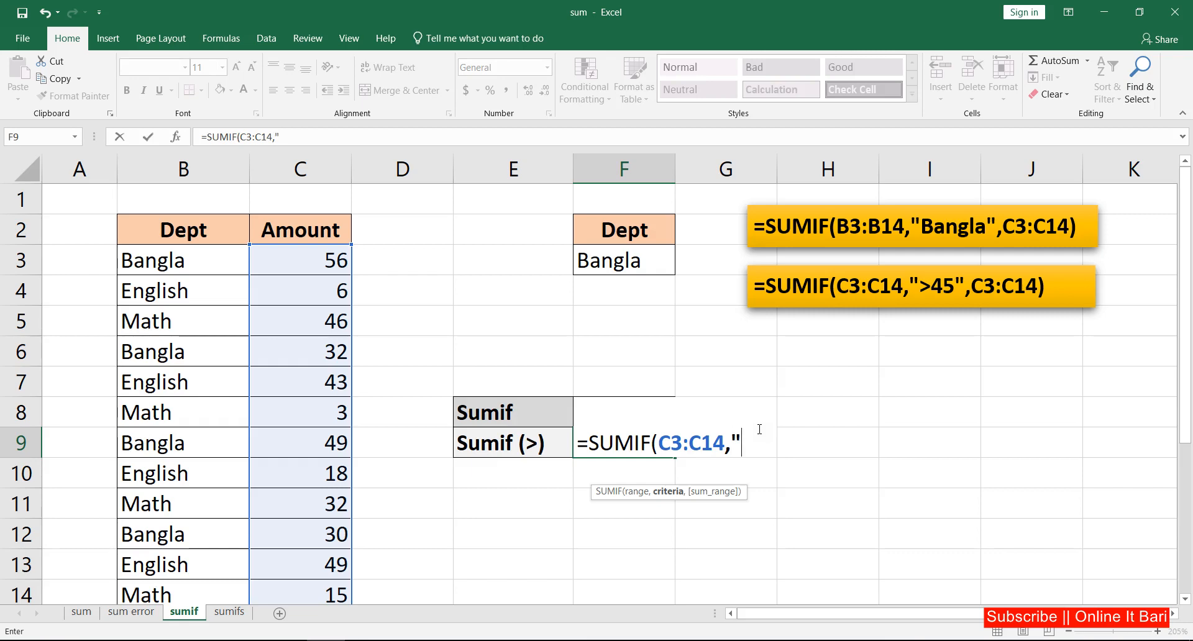
pyautogui.write('>45",')
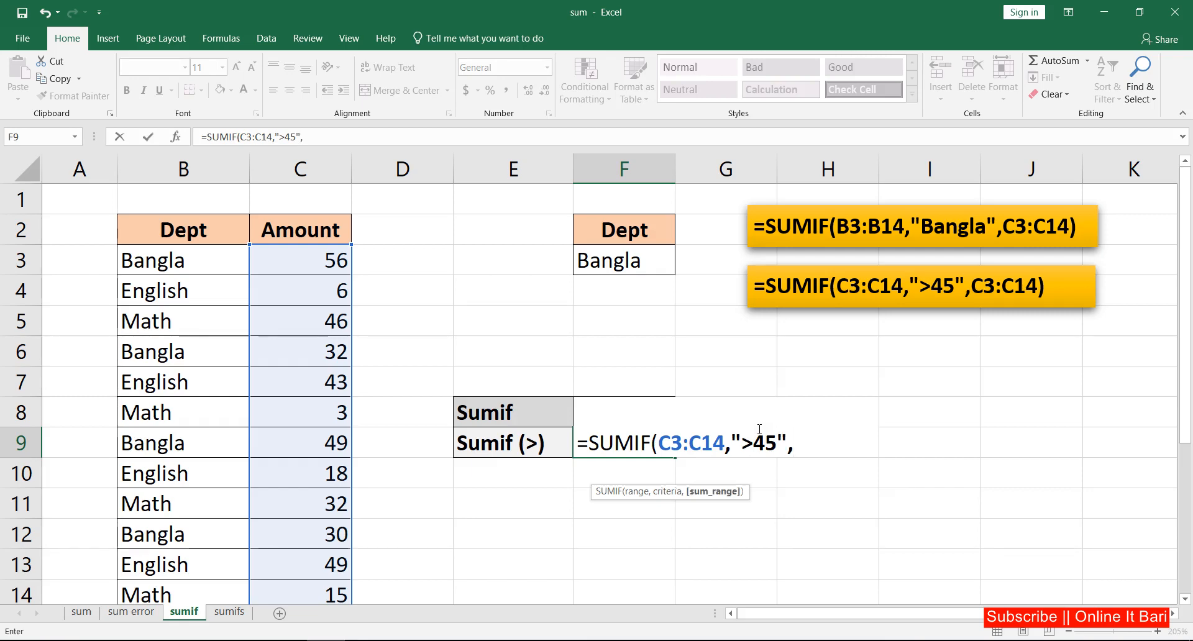
pyautogui.moveTo(659, 442); pyautogui.dragTo(791, 445)
pyautogui.click(794, 443)
pyautogui.moveTo(328, 257); pyautogui.dragTo(314, 588)
pyautogui.press('Return')
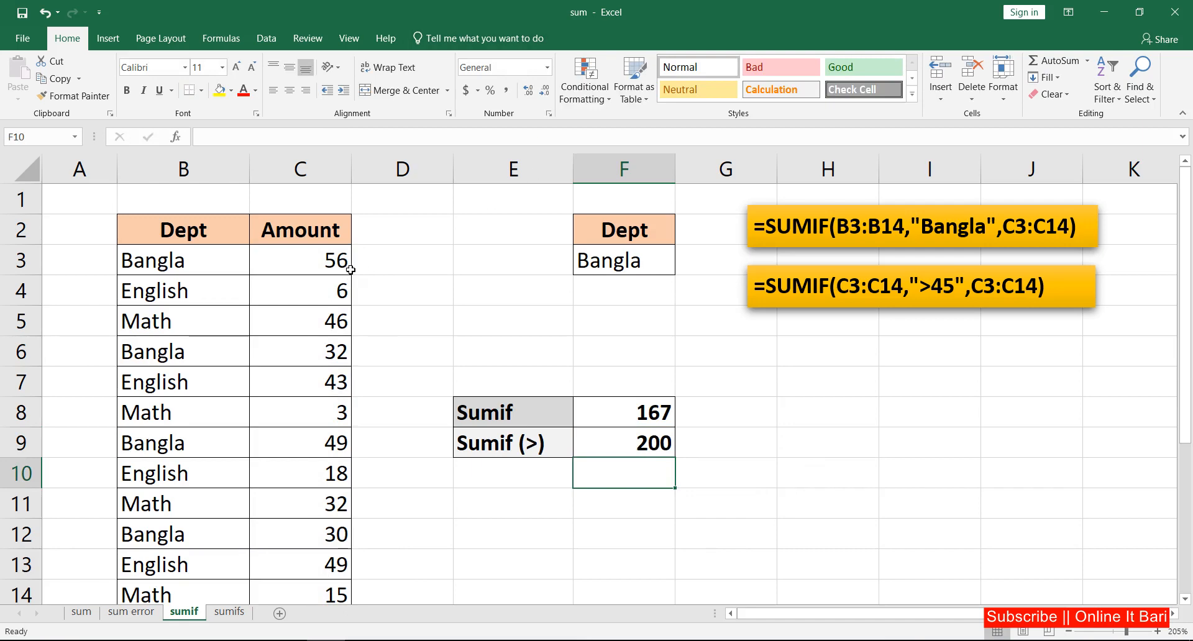
pyautogui.click(670, 441)
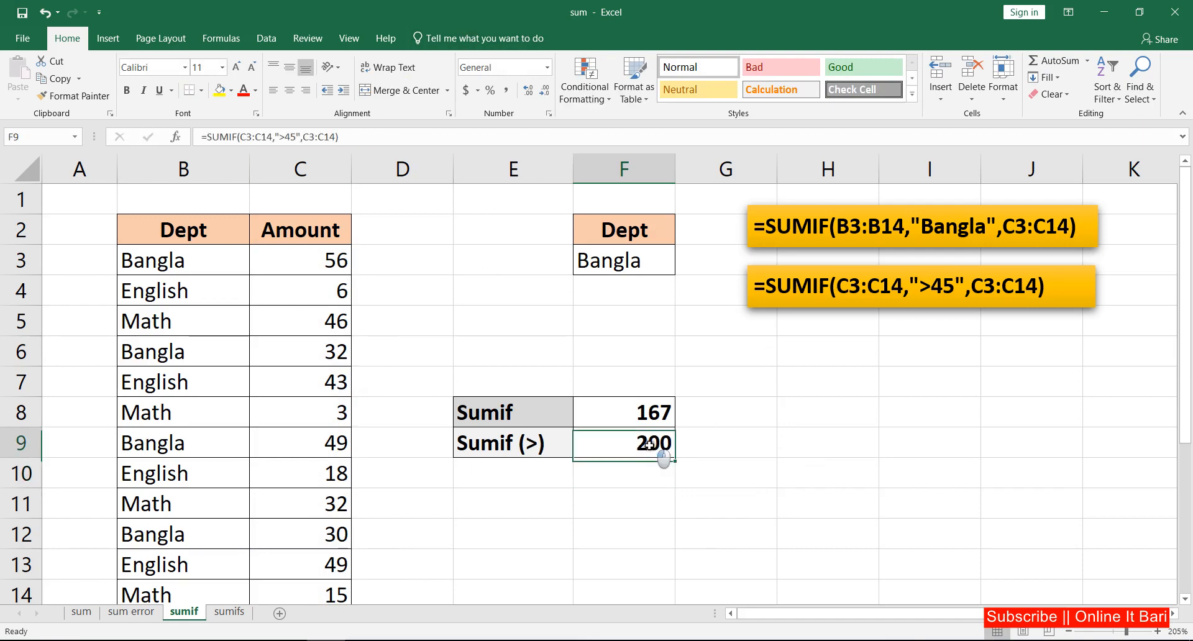
# Switch to the sumifs sheet and examine the Dept, section and Amount columns of the data table.
pyautogui.click(578, 353)
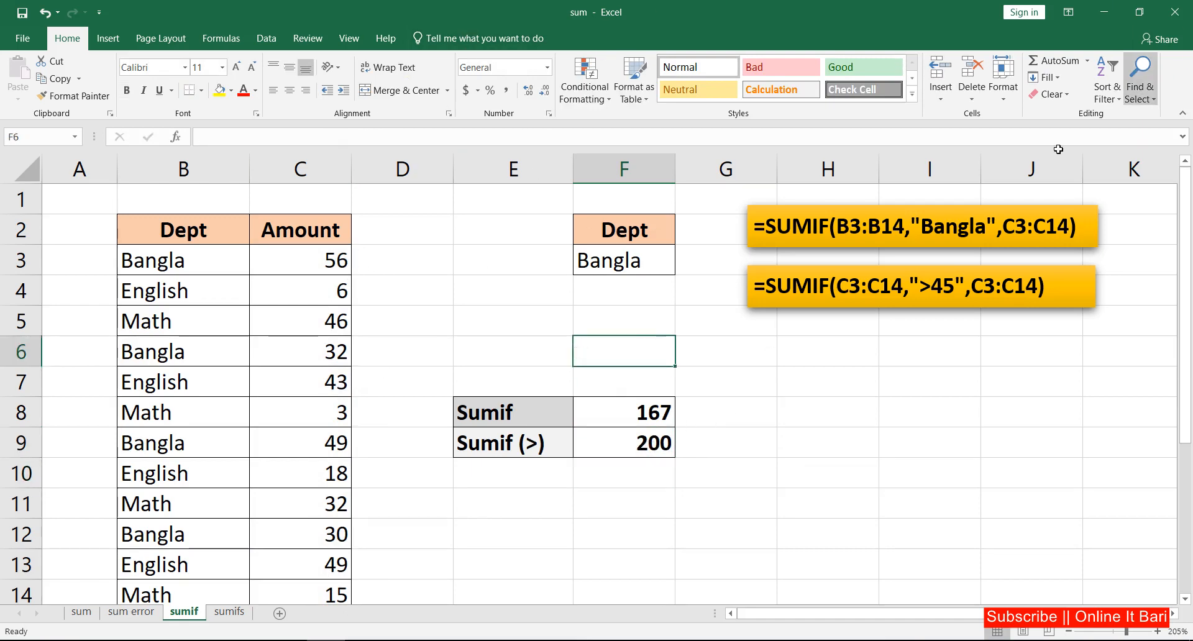
pyautogui.click(229, 612)
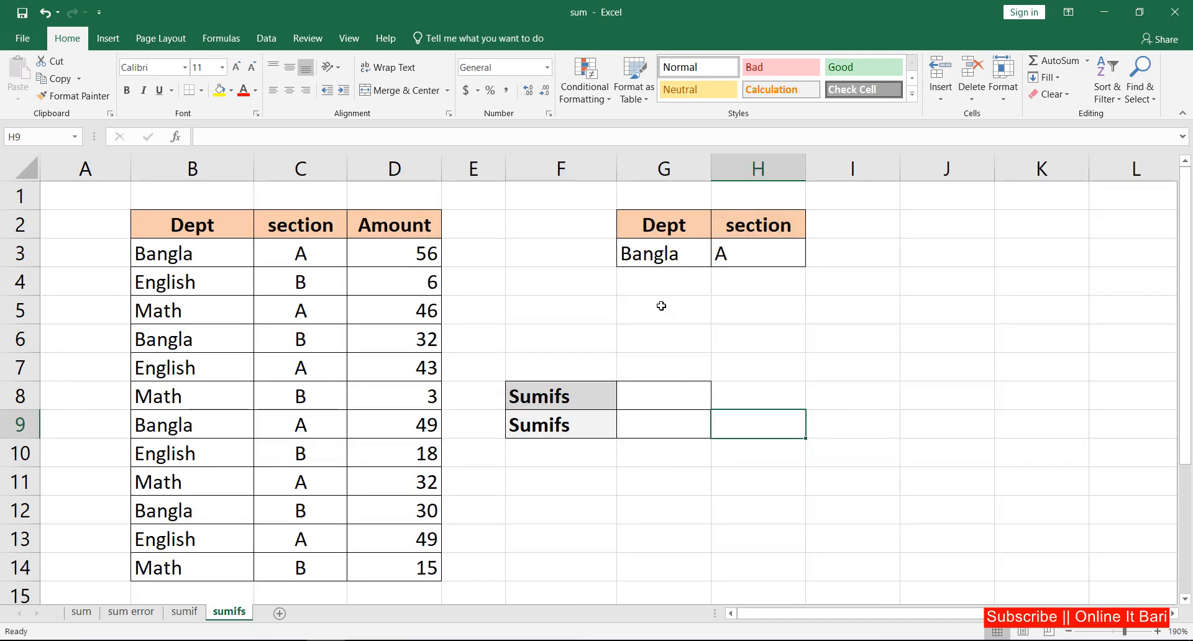
pyautogui.click(636, 346)
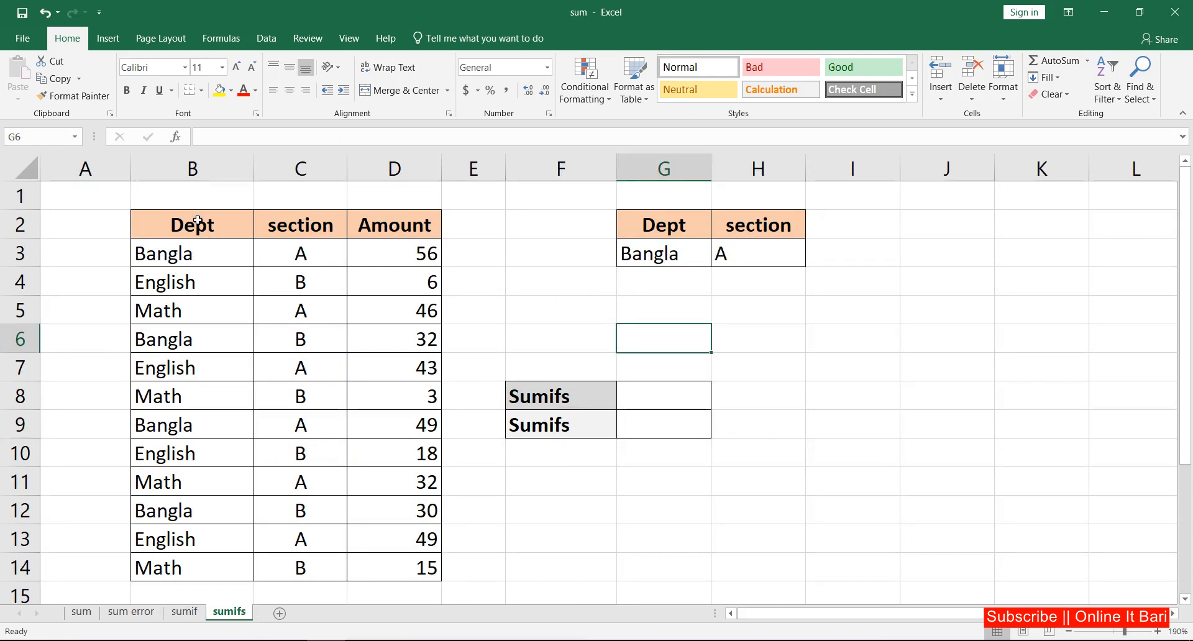
pyautogui.moveTo(195, 220); pyautogui.dragTo(208, 566)
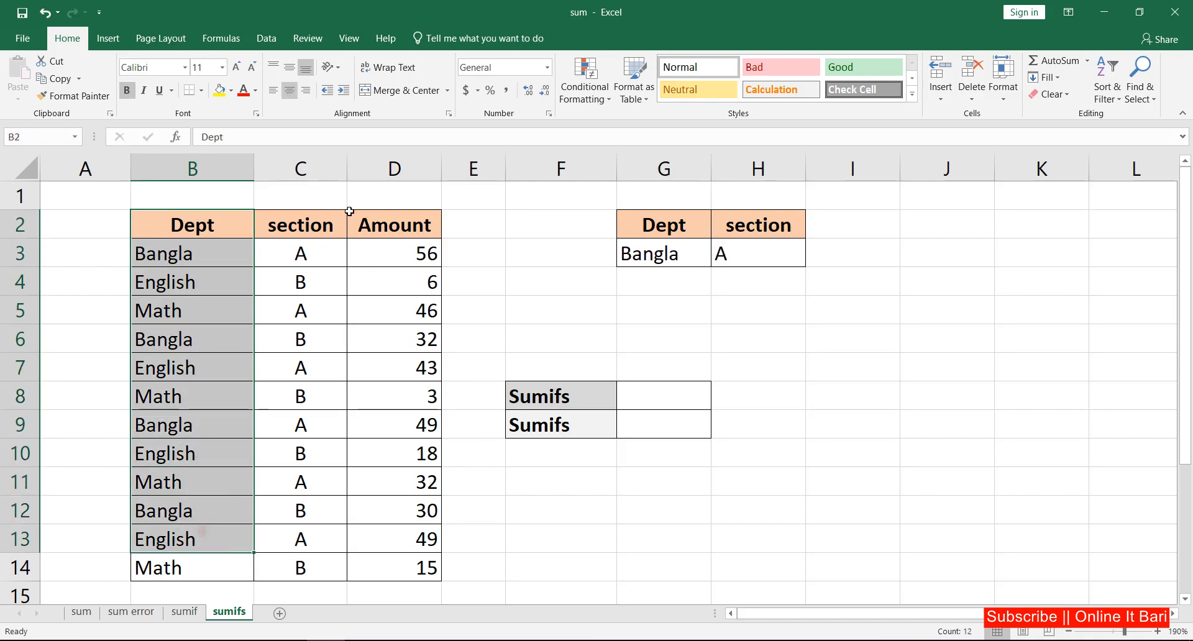
pyautogui.moveTo(322, 231); pyautogui.dragTo(305, 566)
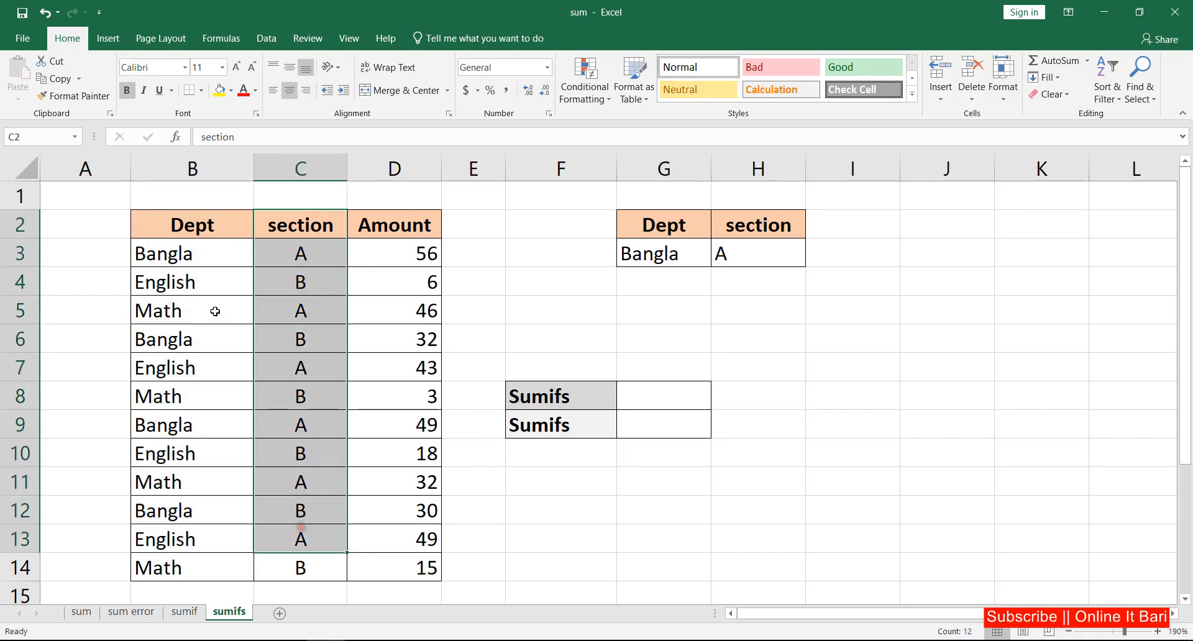
pyautogui.click(174, 261)
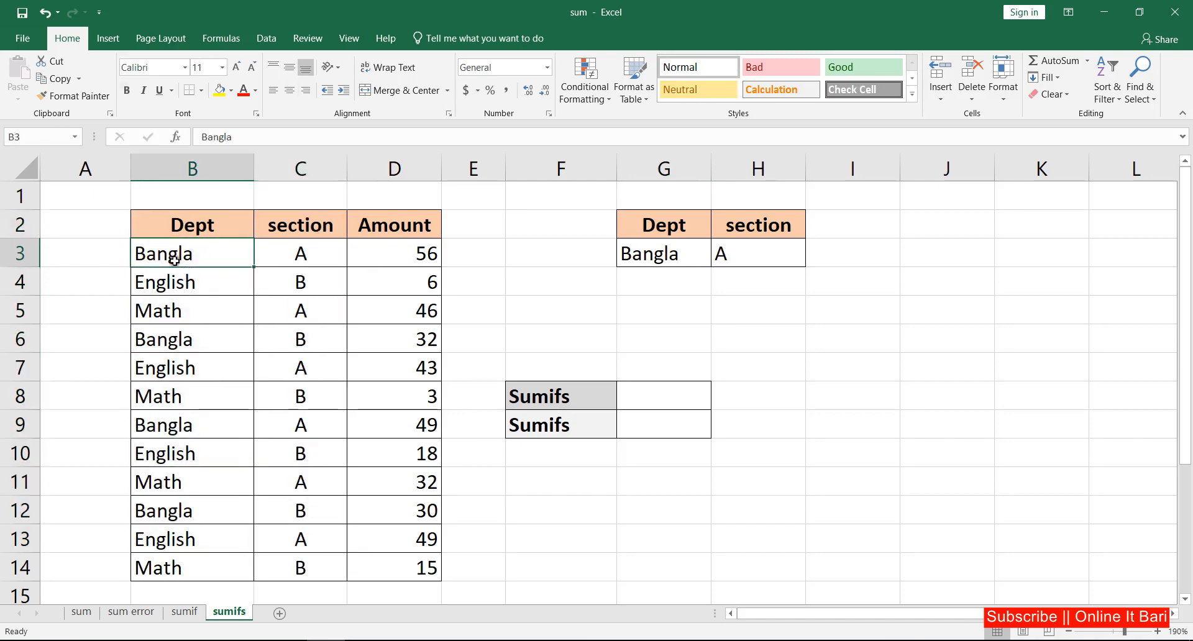
pyautogui.click(300, 254)
pyautogui.moveTo(411, 252); pyautogui.dragTo(419, 564)
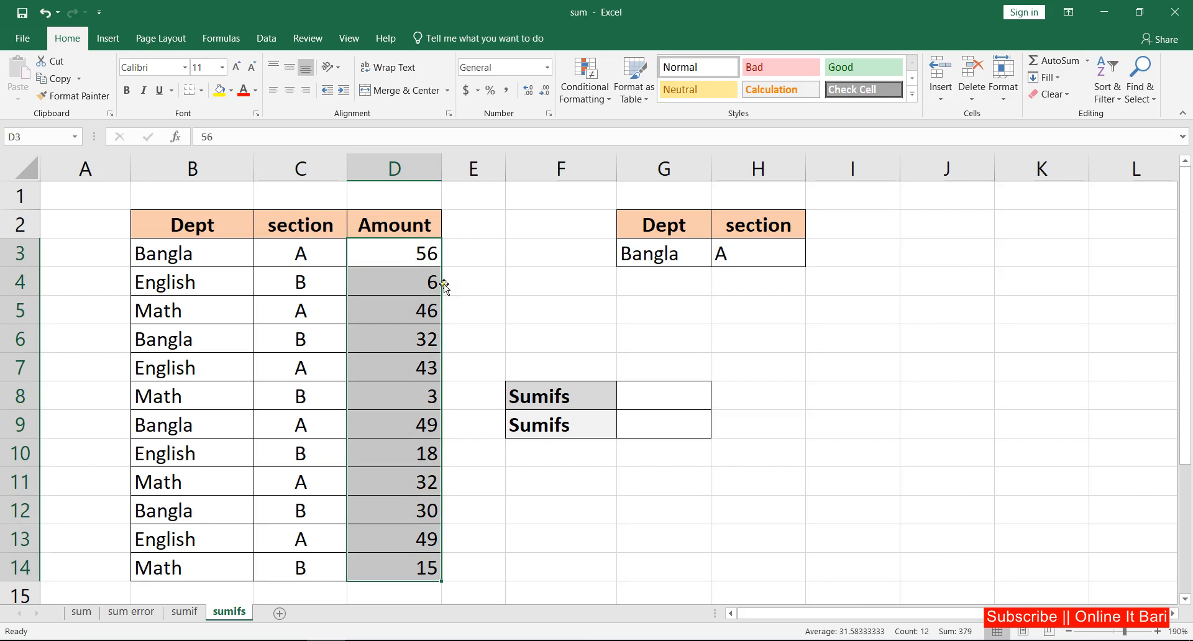
pyautogui.click(183, 261)
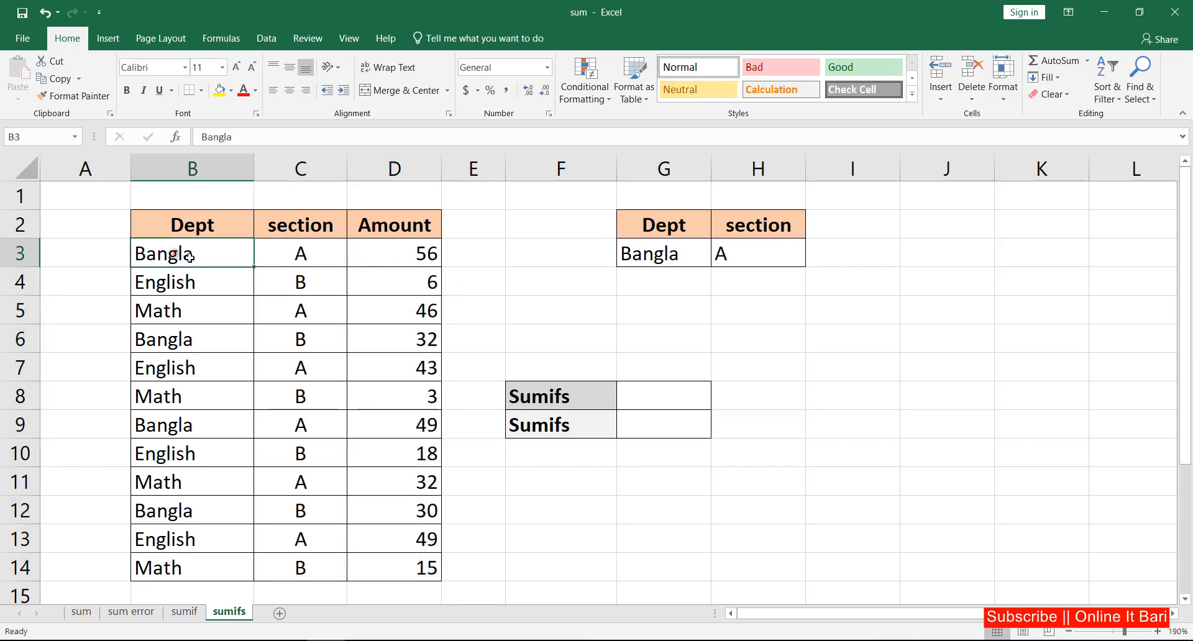
pyautogui.click(303, 259)
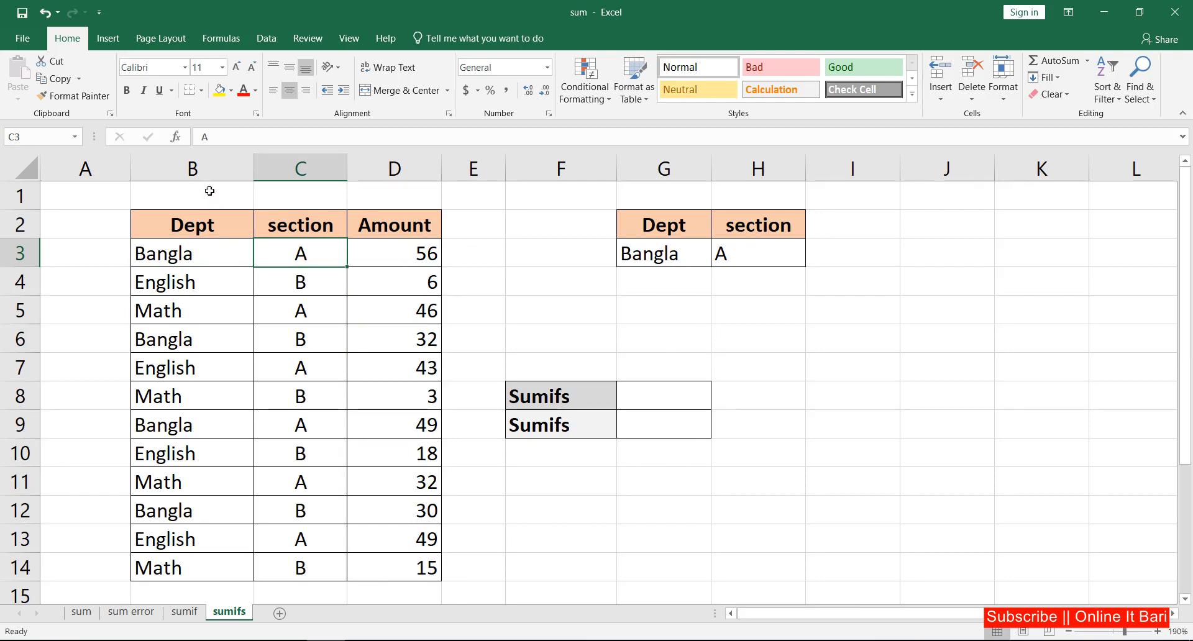
pyautogui.click(196, 165)
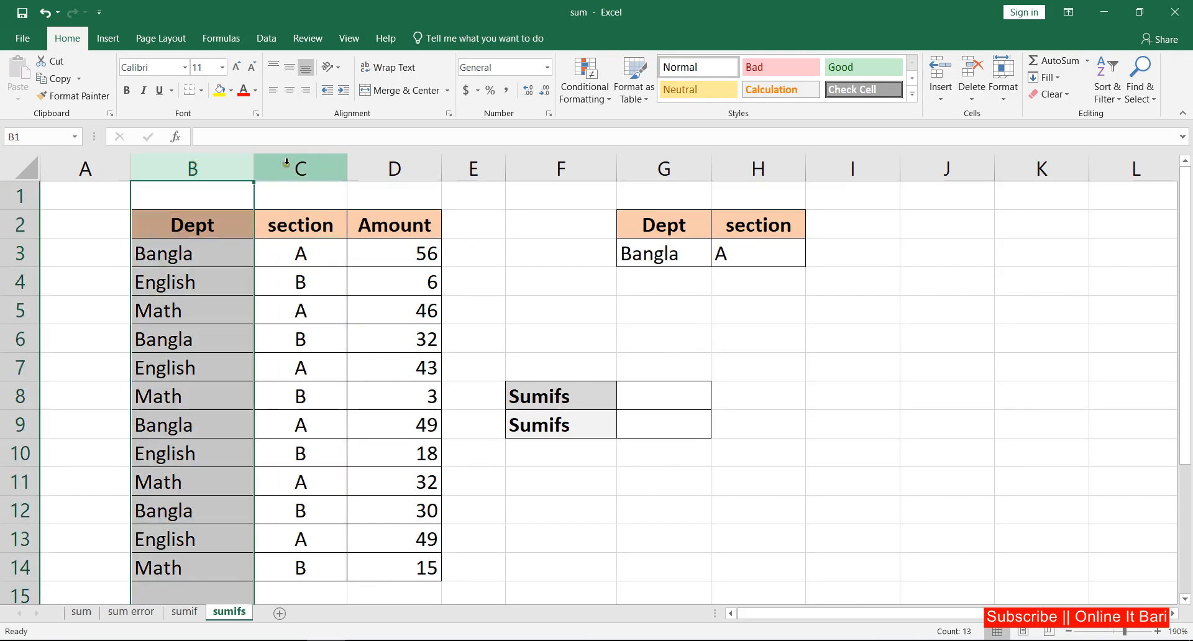
pyautogui.click(310, 171)
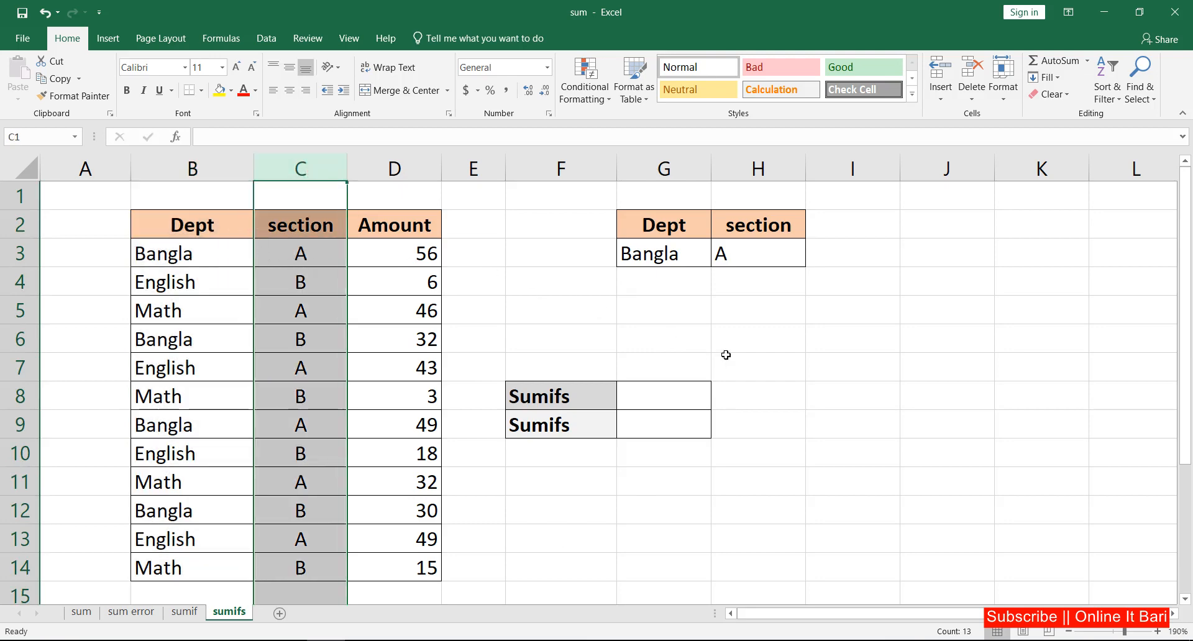
# Enter =SUMIFS(D3:D14,B3:B14,G3,C3:C14,H3) in the first Sumifs cell, using the Dept and section cells as criteria.
pyautogui.click(664, 398)
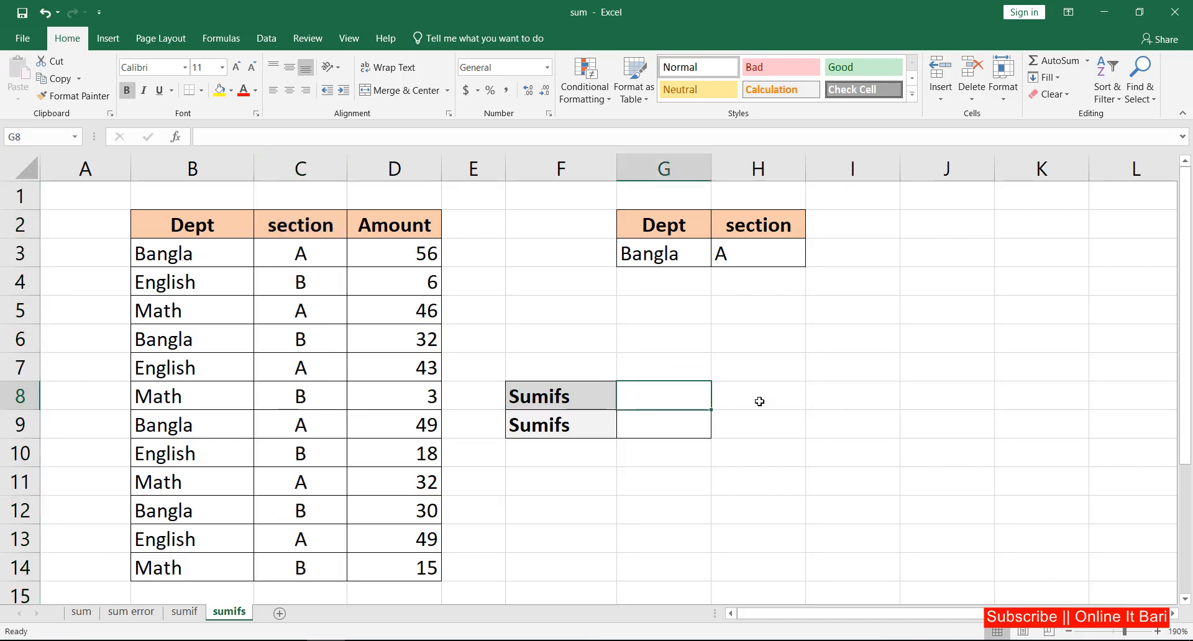
pyautogui.write('=')
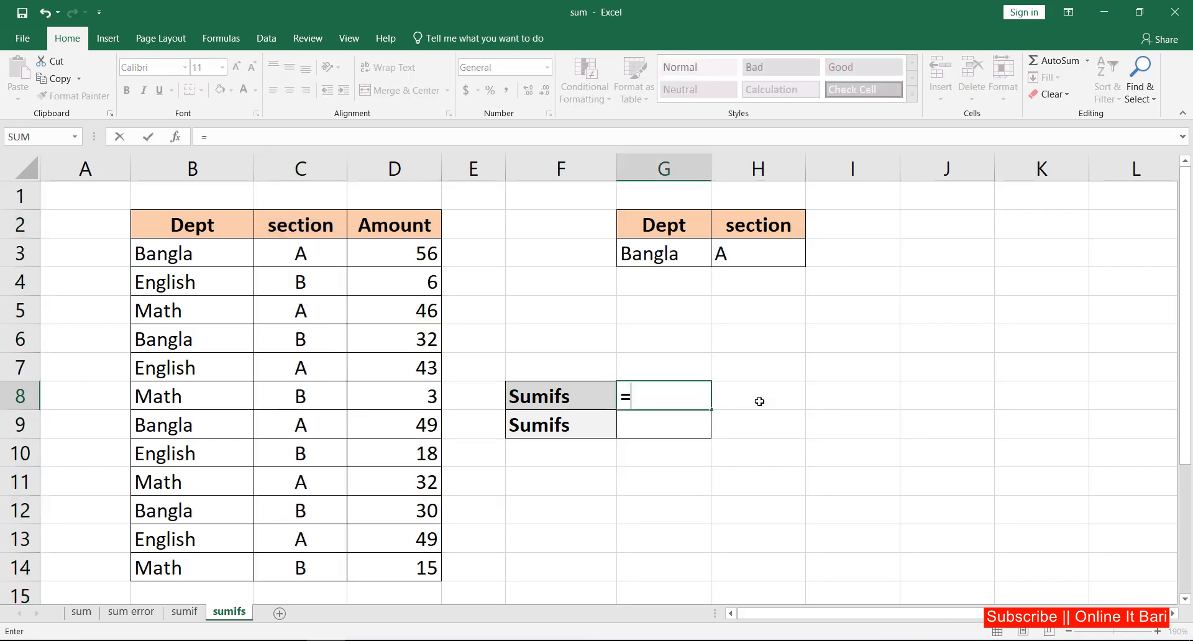
pyautogui.write('sumif')
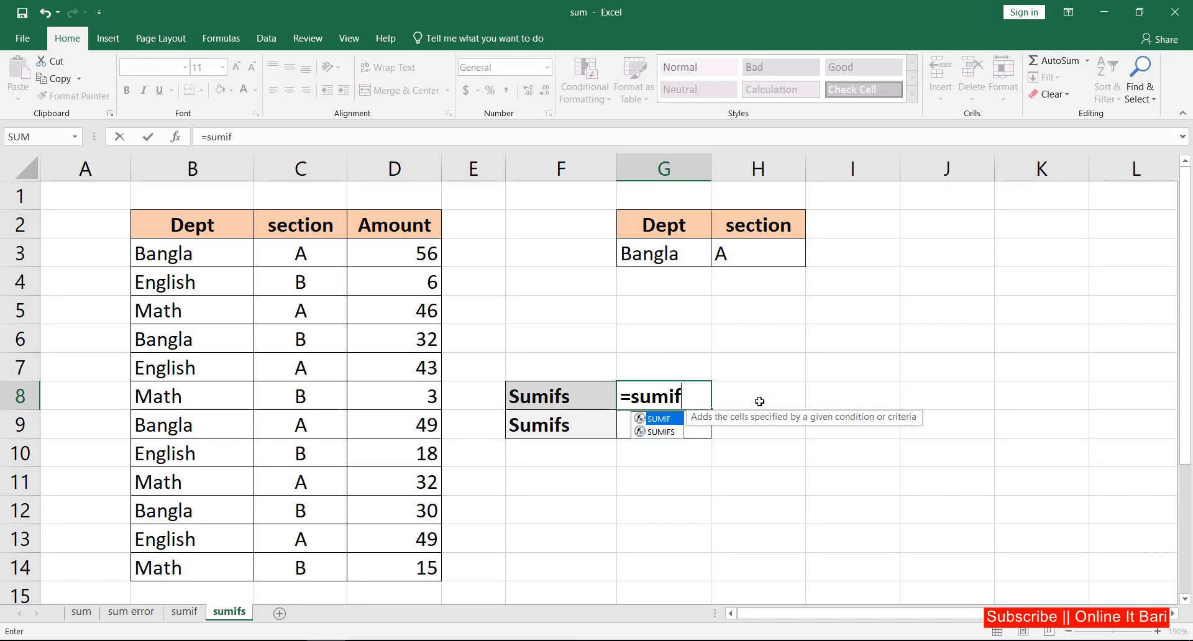
pyautogui.press('Down')
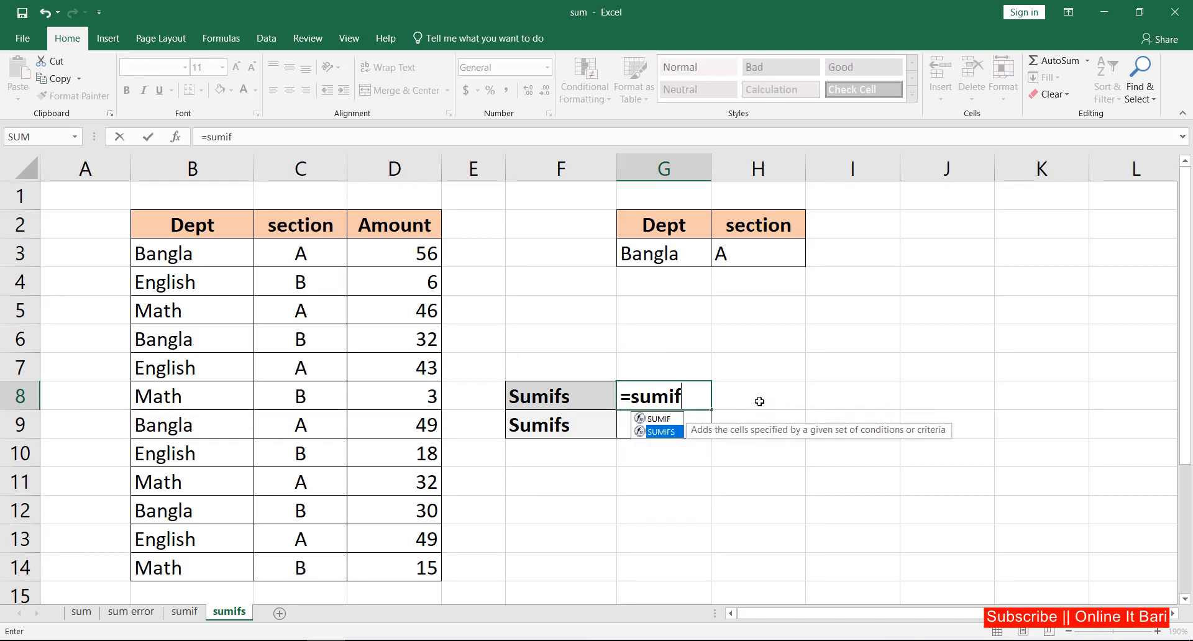
pyautogui.press('Tab')
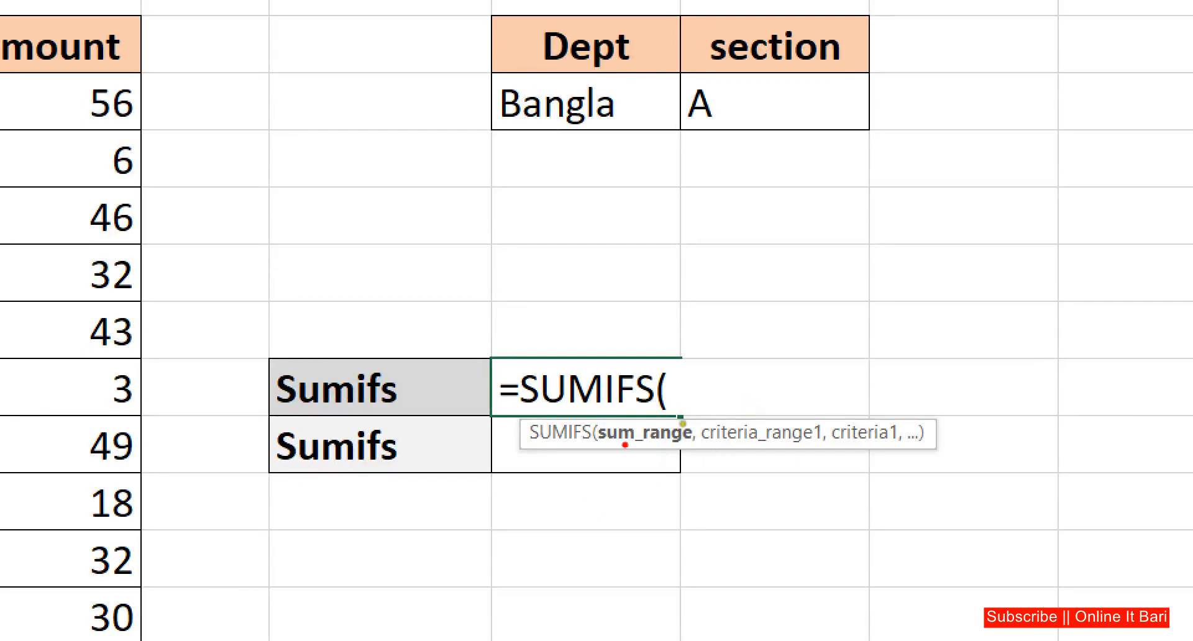
pyautogui.moveTo(597, 454); pyautogui.dragTo(909, 445)
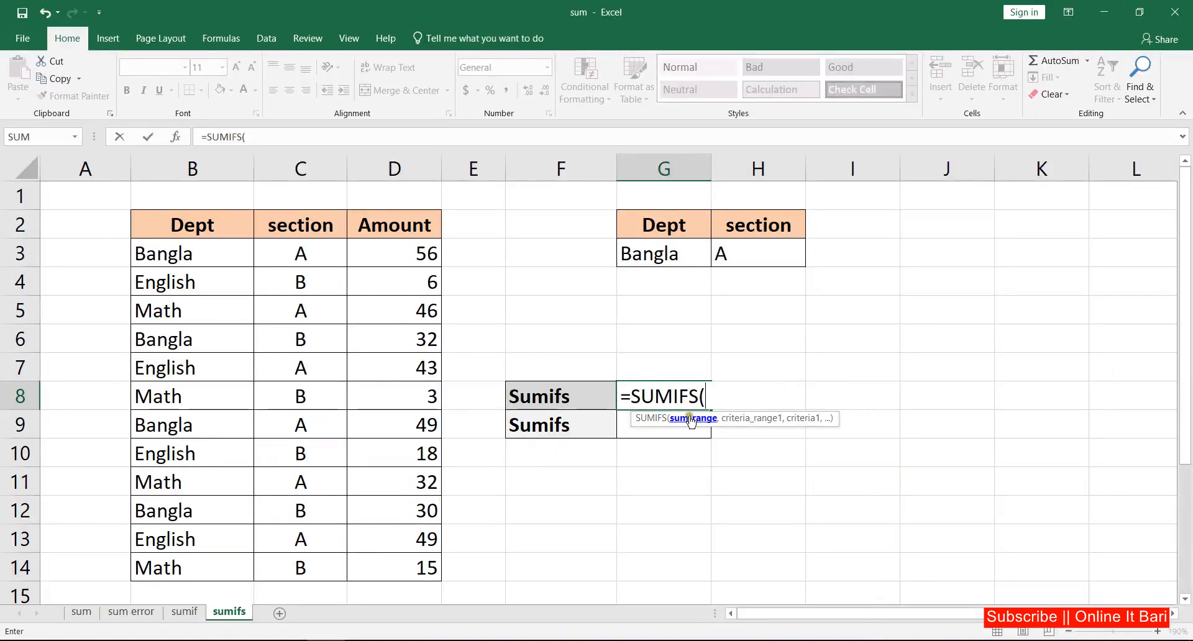
pyautogui.moveTo(423, 257); pyautogui.dragTo(408, 563)
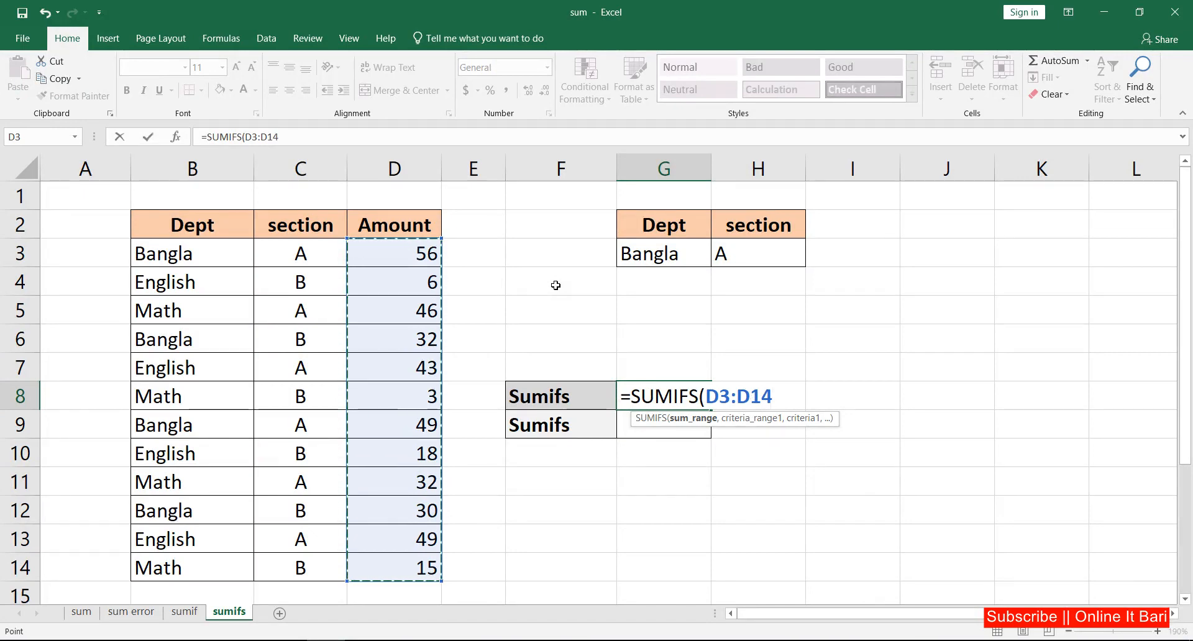
pyautogui.write(',')
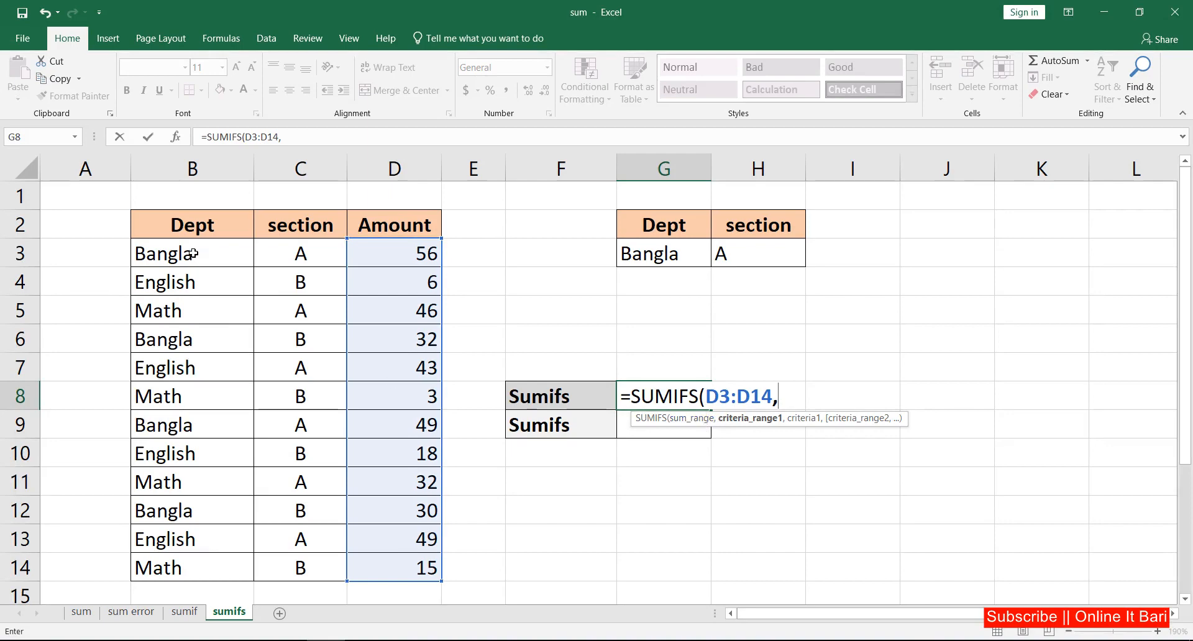
pyautogui.moveTo(193, 256); pyautogui.dragTo(190, 560)
pyautogui.write(',')
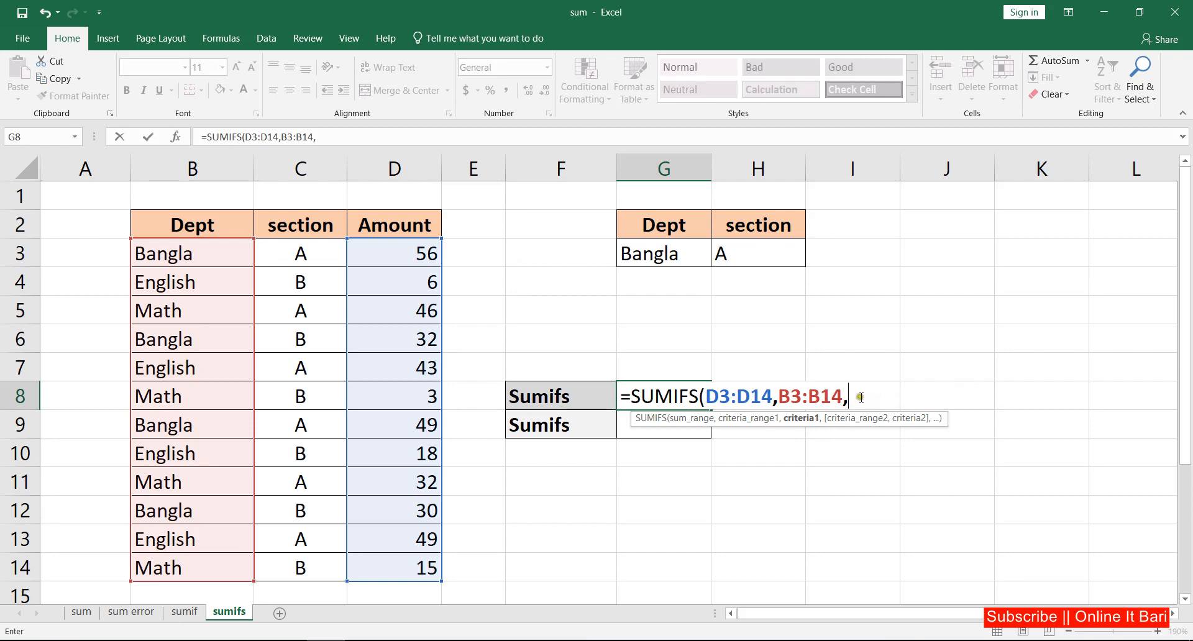
pyautogui.click(672, 256)
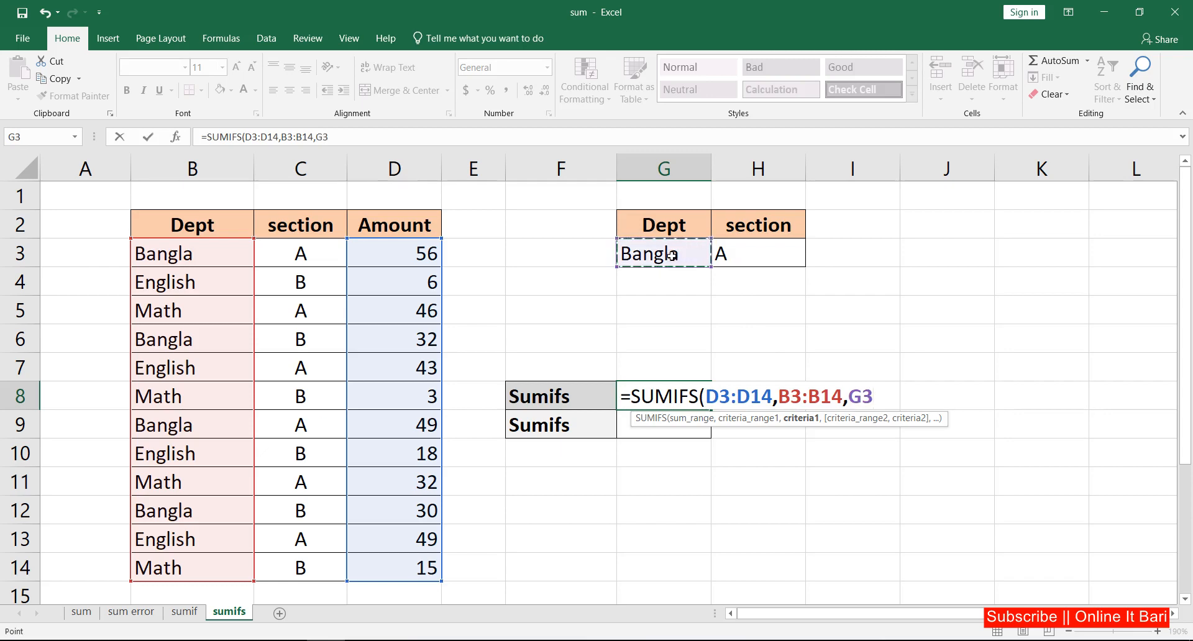
pyautogui.write(',')
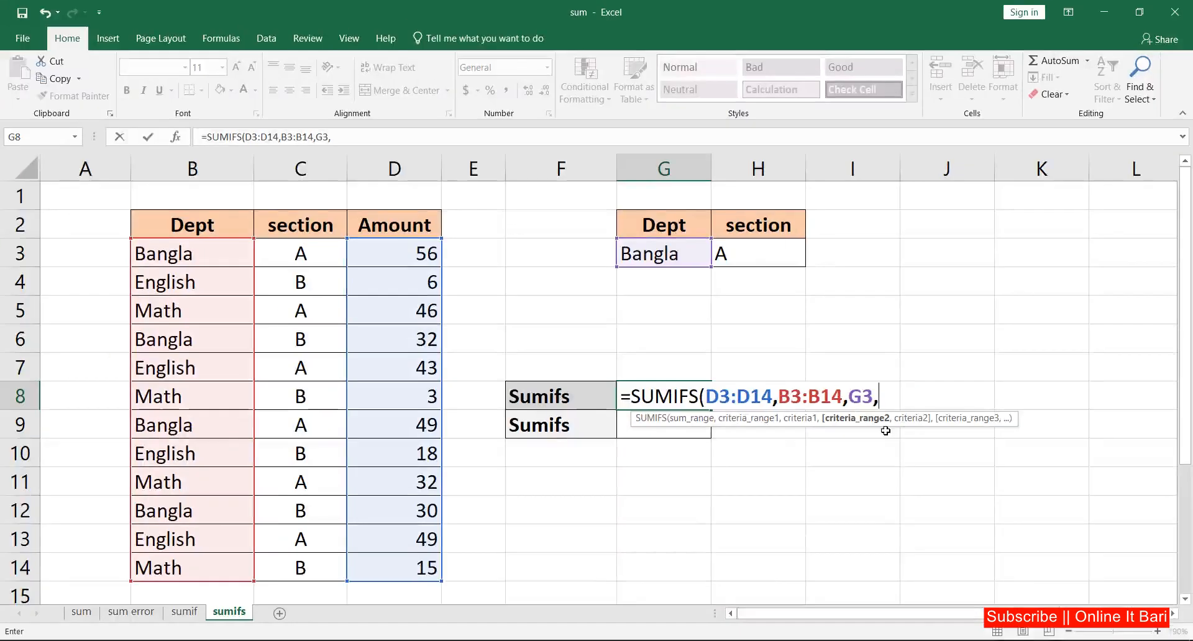
pyautogui.moveTo(301, 254); pyautogui.dragTo(304, 566)
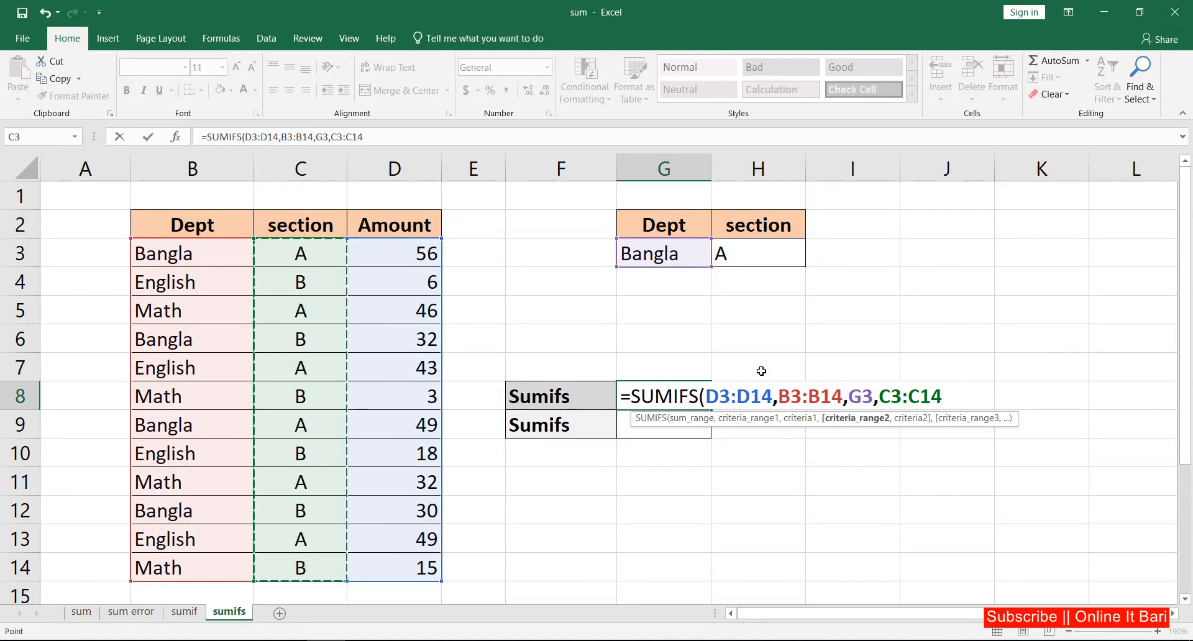
pyautogui.write(',')
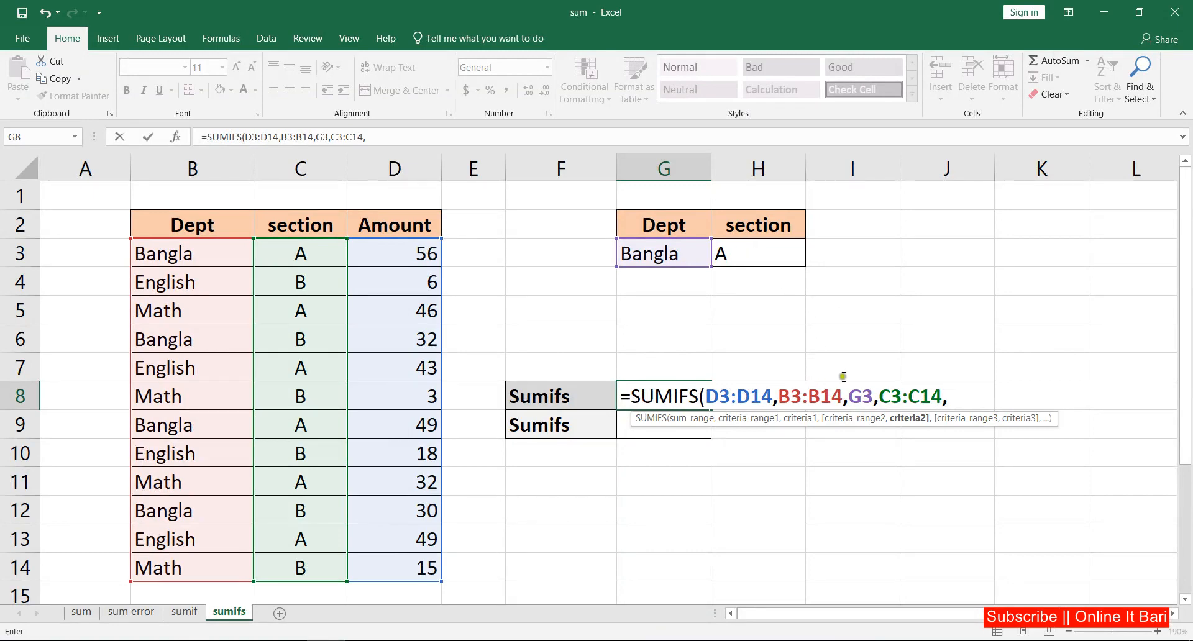
pyautogui.click(749, 254)
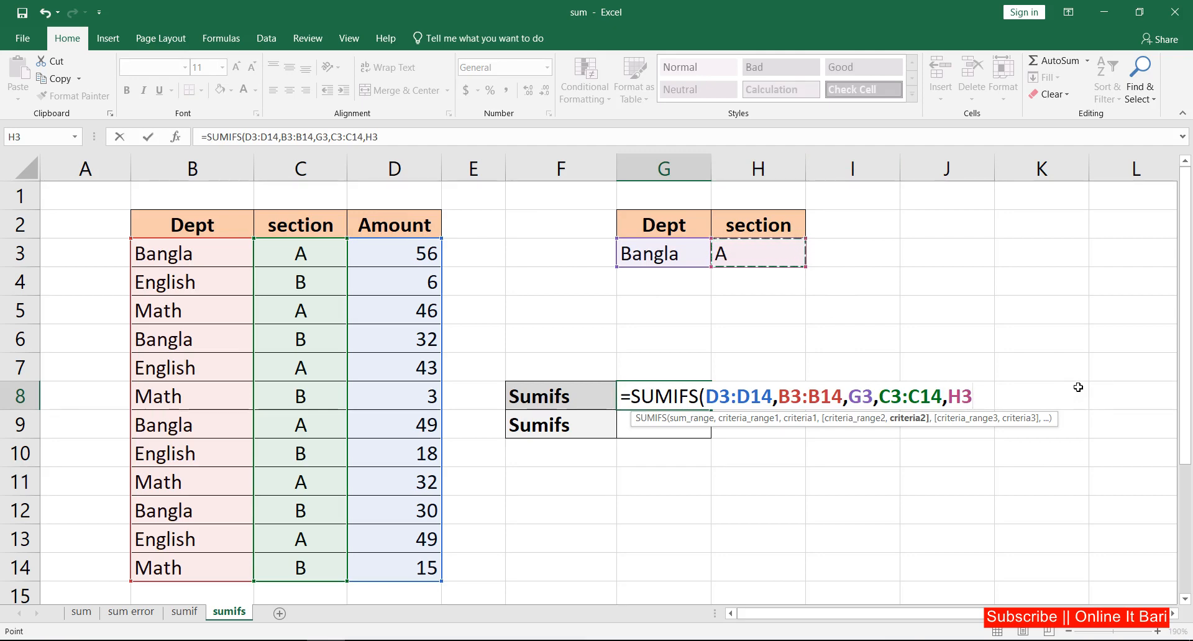
pyautogui.press('Return')
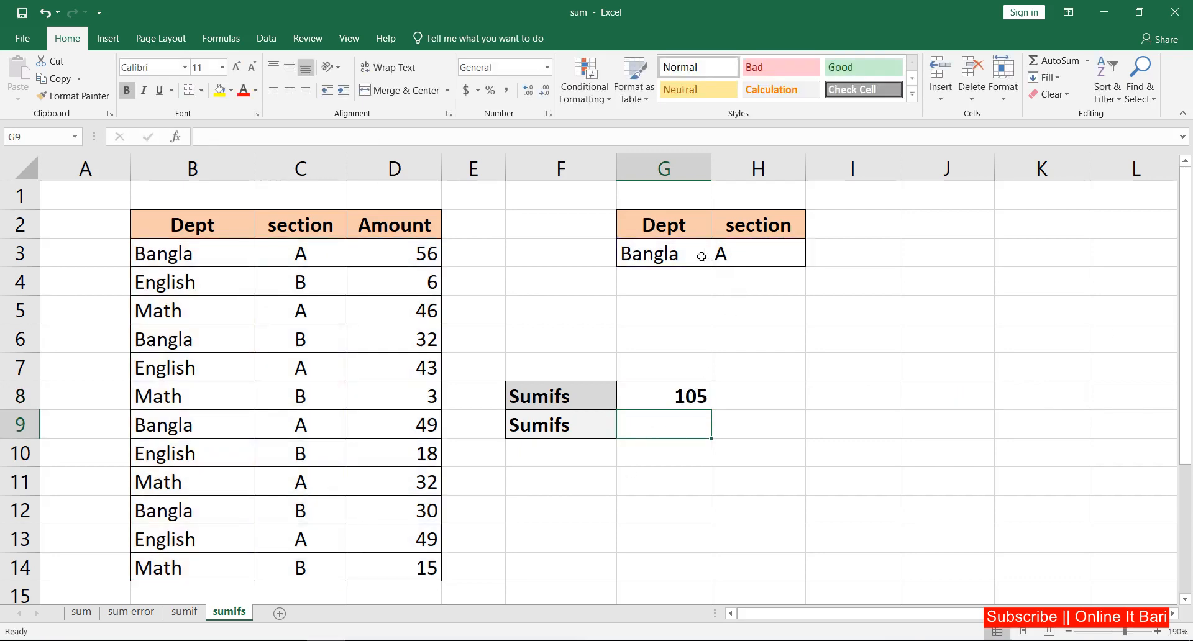
# Set the Dept dropdown to English and the section dropdown to B to test the Sumifs result.
pyautogui.click(673, 252)
pyautogui.click(719, 264)
pyautogui.click(607, 298)
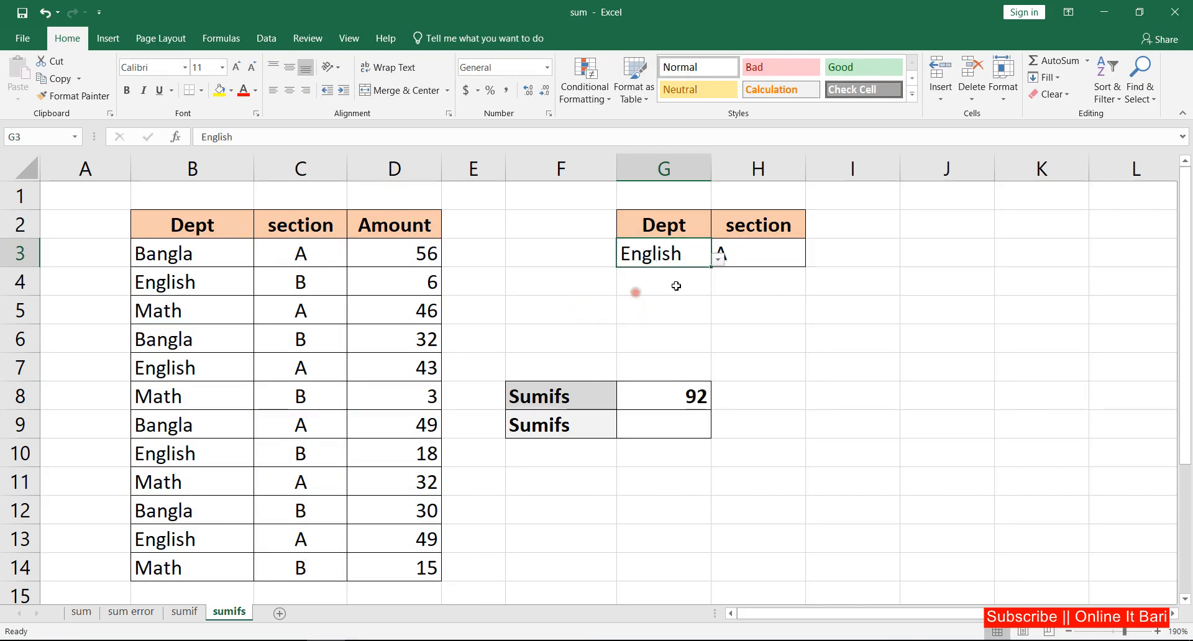
pyautogui.click(754, 256)
pyautogui.click(813, 259)
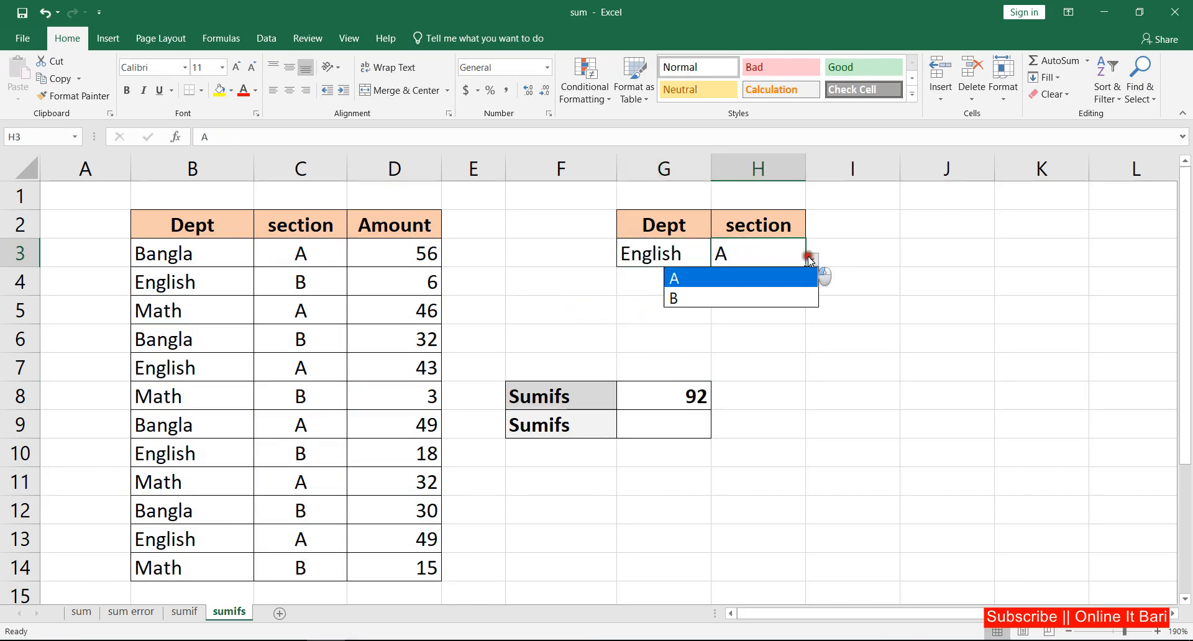
pyautogui.click(726, 295)
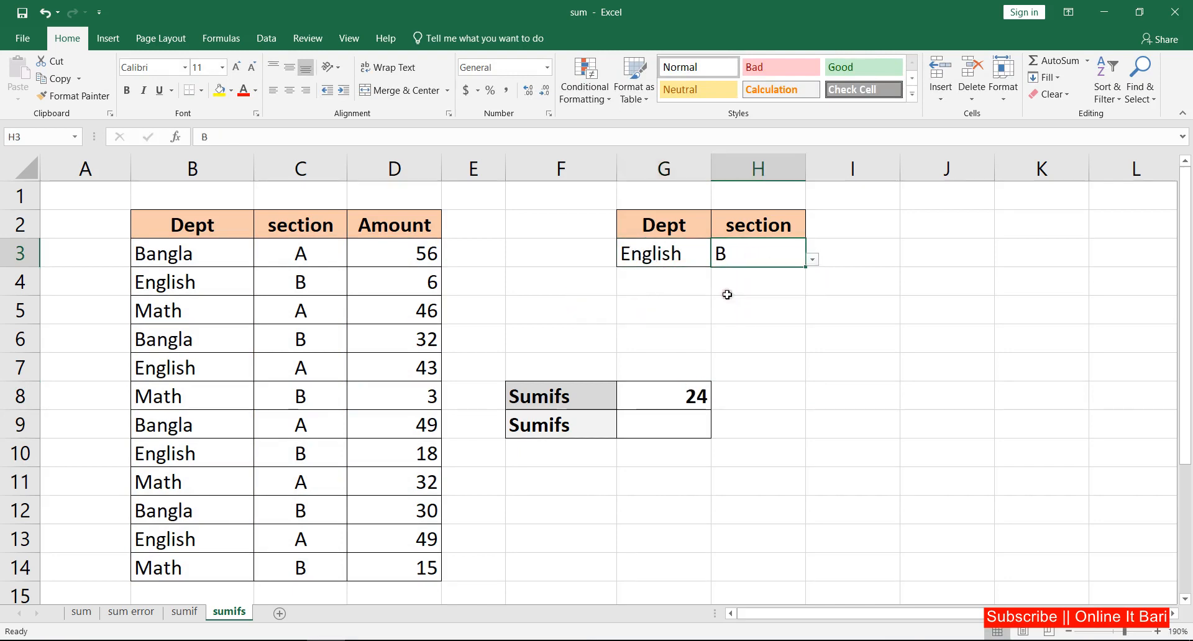
# Enter =SUMIFS(D3:D14,B3:B14,"Bangla",C3:C14,"A") in the second Sumifs cell using typed text criteria.
pyautogui.click(656, 423)
pyautogui.write('=')
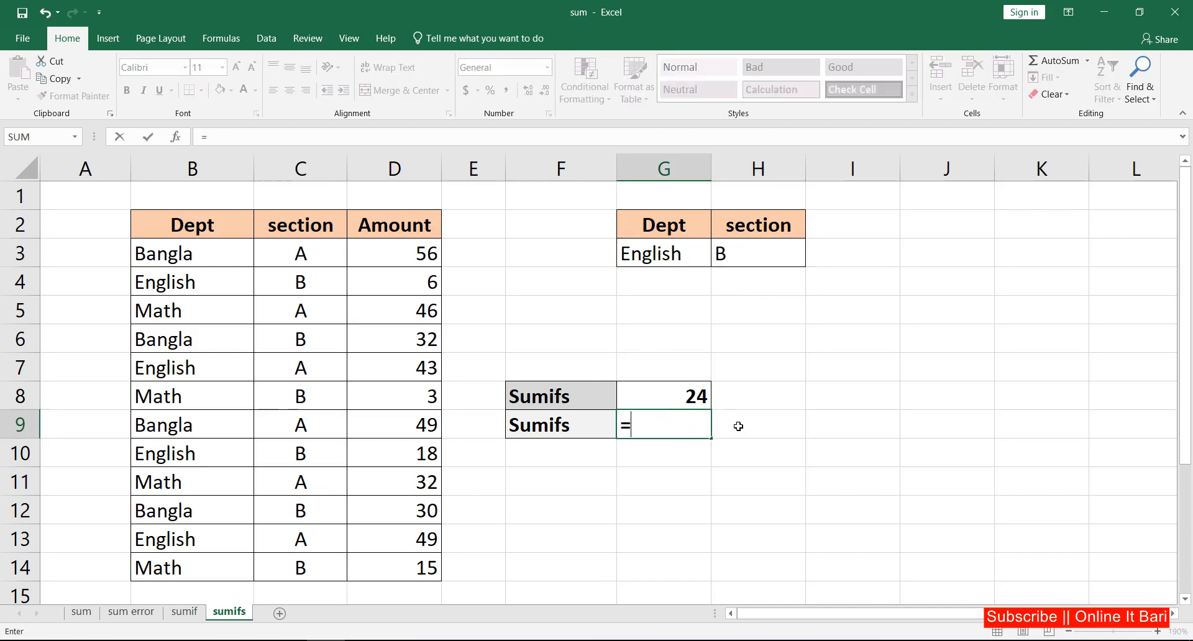
pyautogui.write('su')
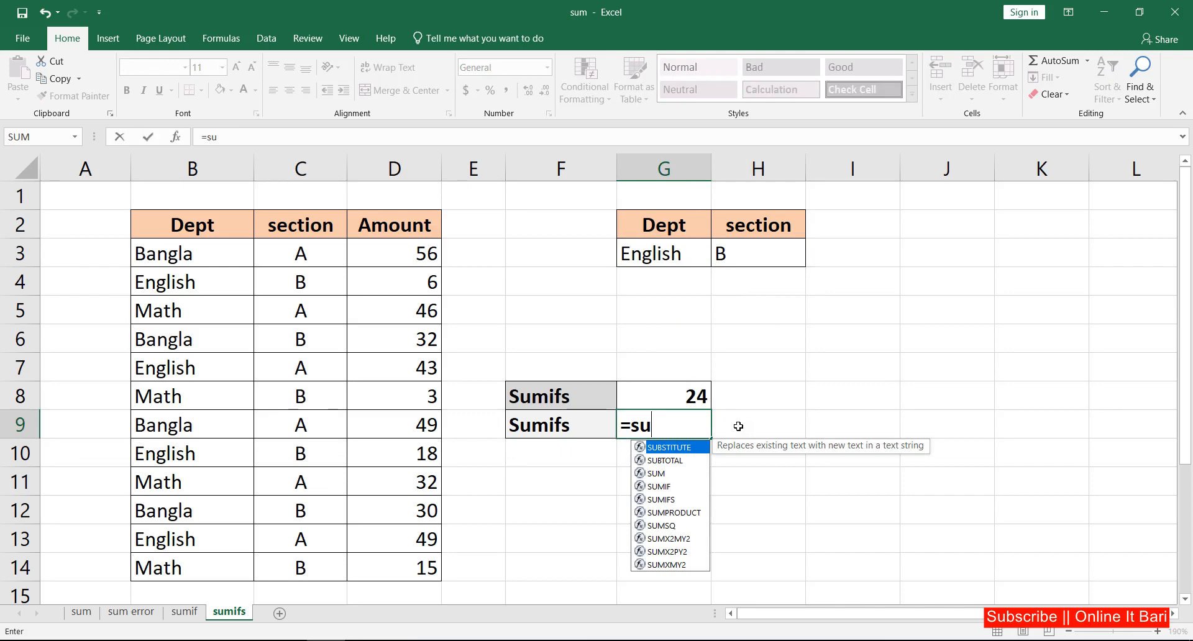
pyautogui.write('mifs')
pyautogui.press('Tab')
pyautogui.moveTo(423, 254); pyautogui.dragTo(424, 567)
pyautogui.write(',')
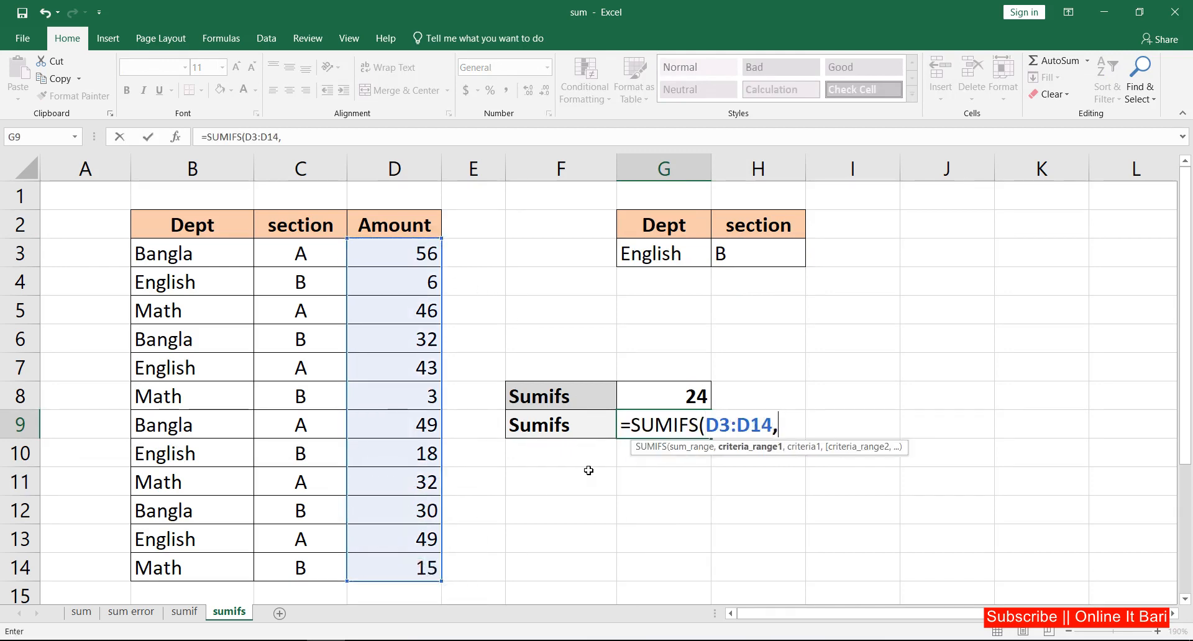
pyautogui.moveTo(246, 255); pyautogui.dragTo(225, 567)
pyautogui.write(',')
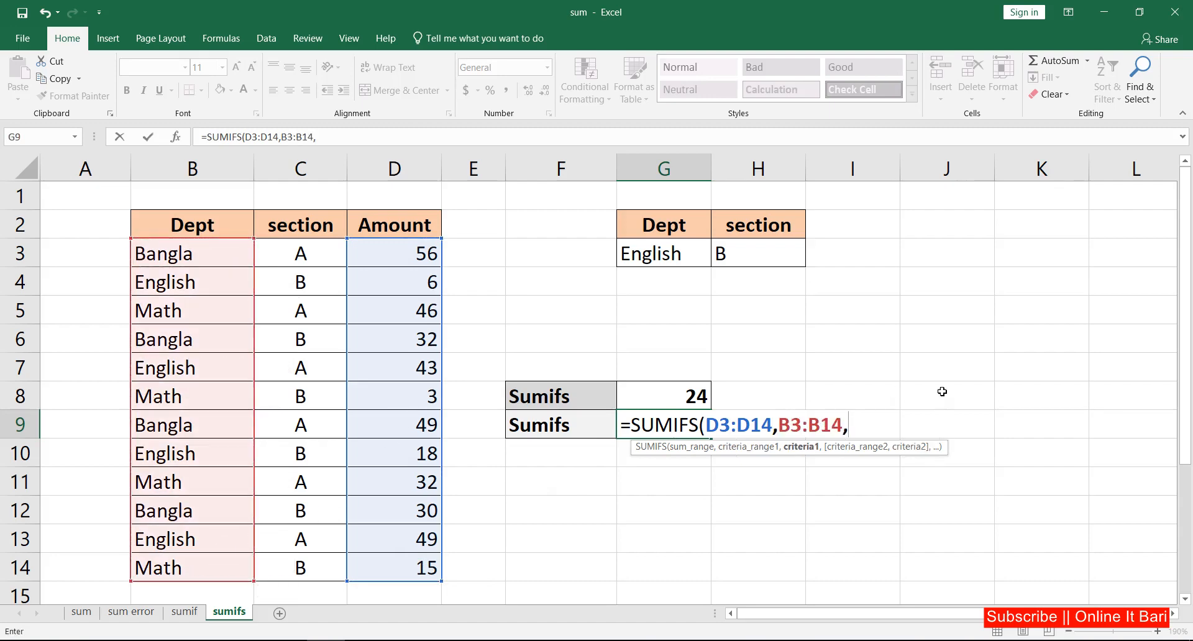
pyautogui.write('"Bangla')
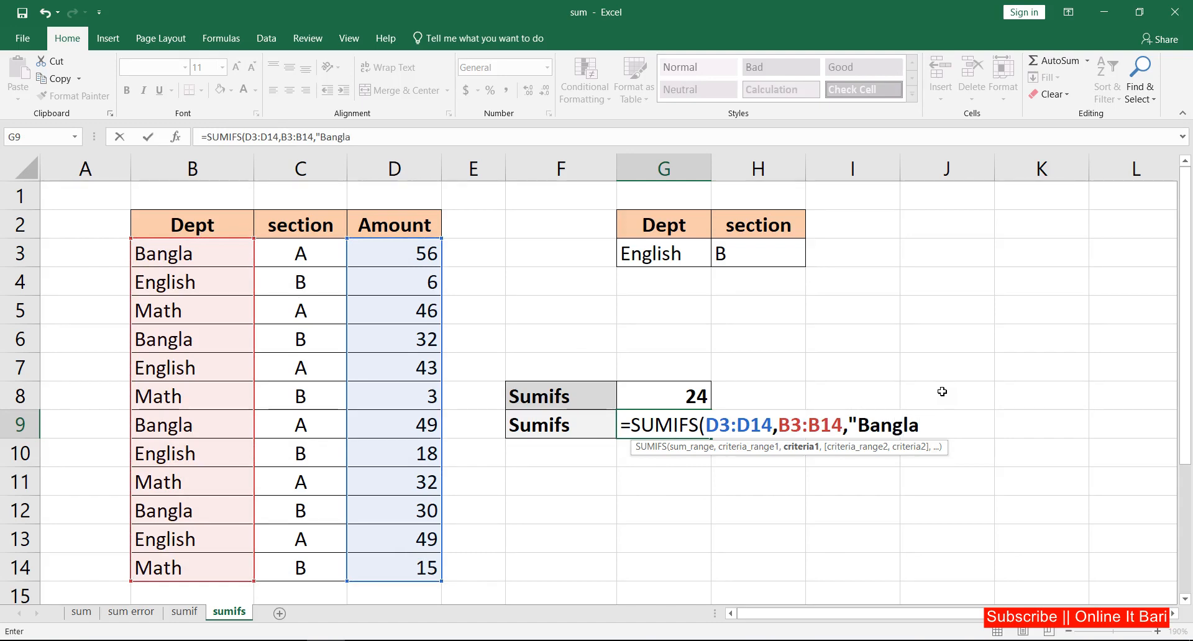
pyautogui.write('",')
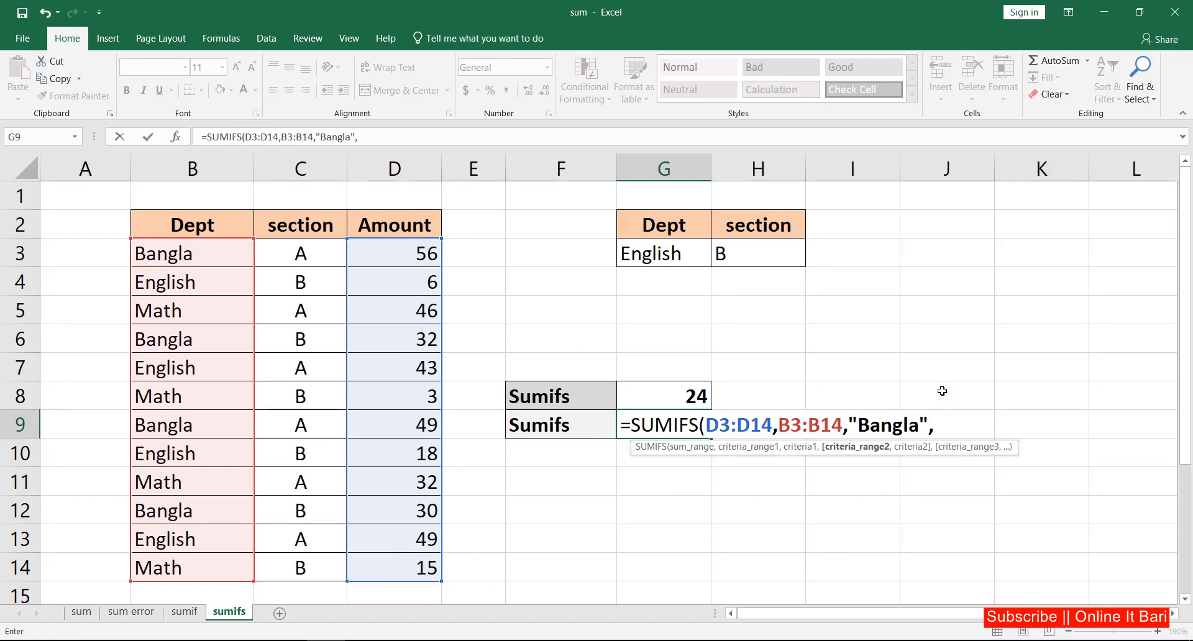
pyautogui.moveTo(324, 246)
pyautogui.mouseDown()
pyautogui.moveTo(309, 562)
pyautogui.moveTo(296, 557)
pyautogui.mouseUp()
pyautogui.write(',')
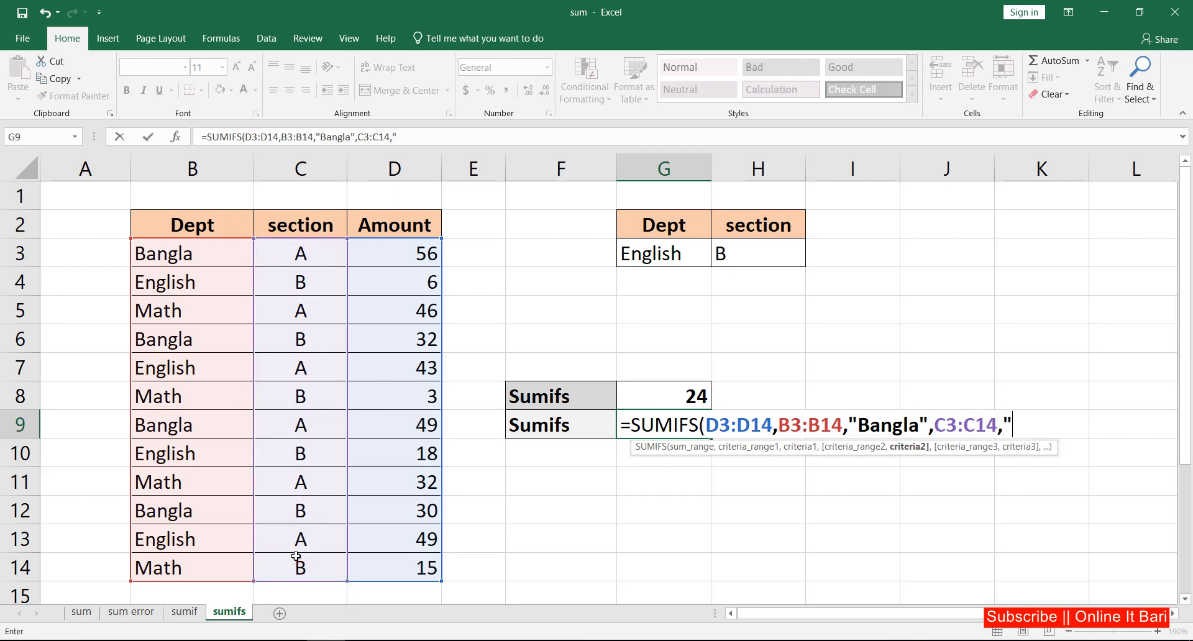
pyautogui.write('"A")')
pyautogui.press('Return')
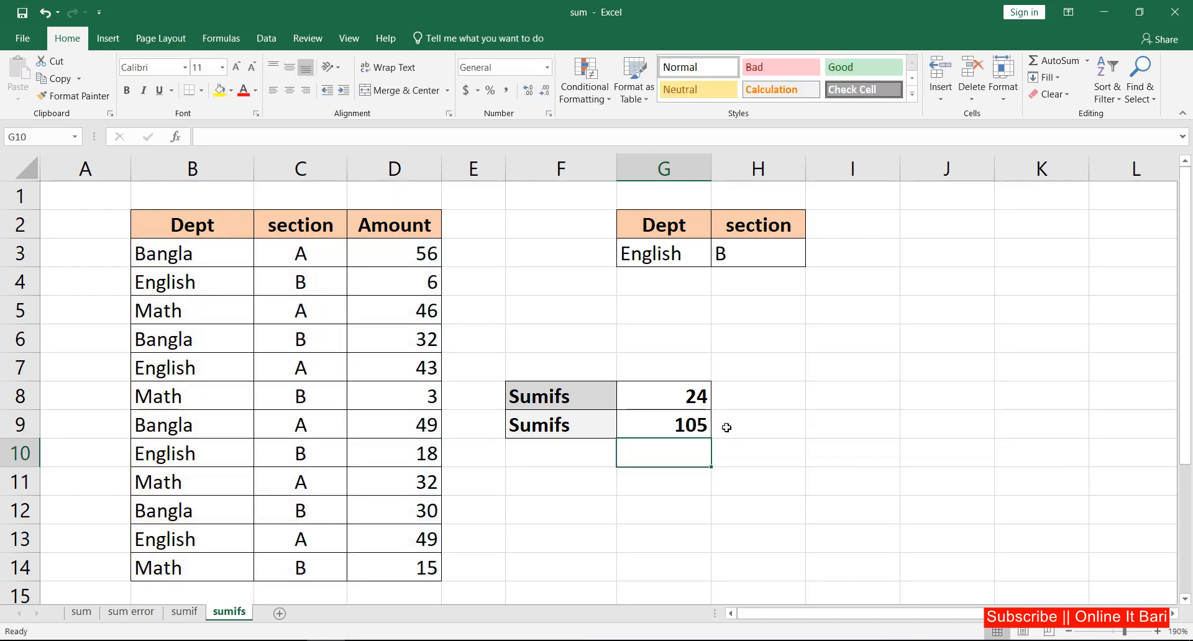
# Edit the second Sumifs formula so its section criterion is "B".
pyautogui.click(693, 419)
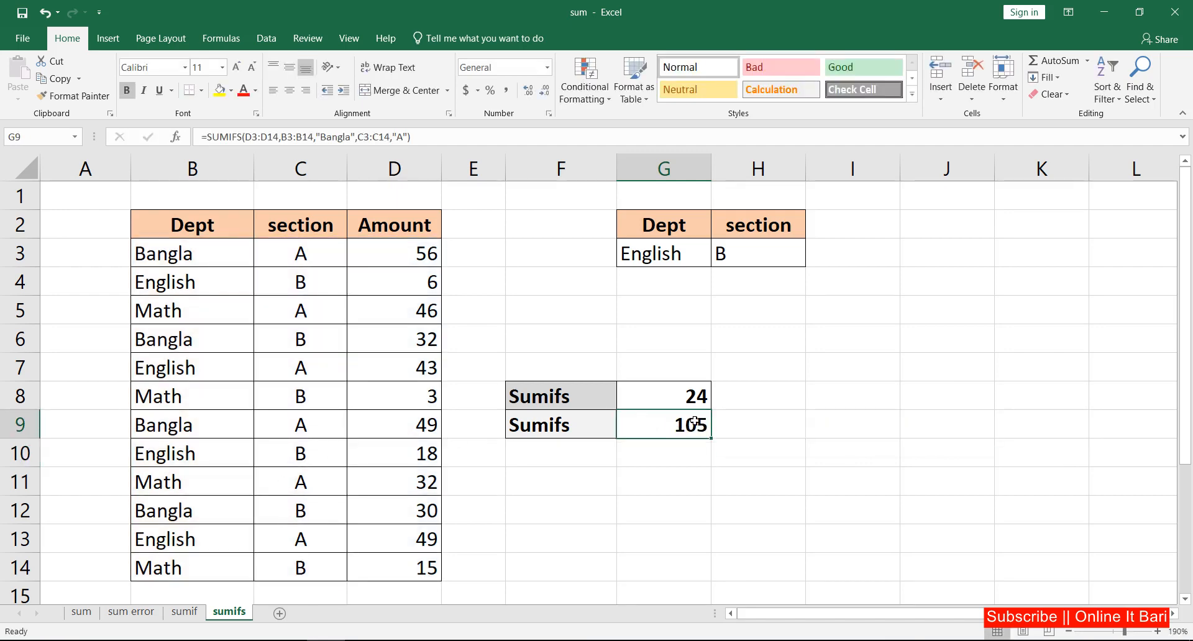
pyautogui.press('F2')
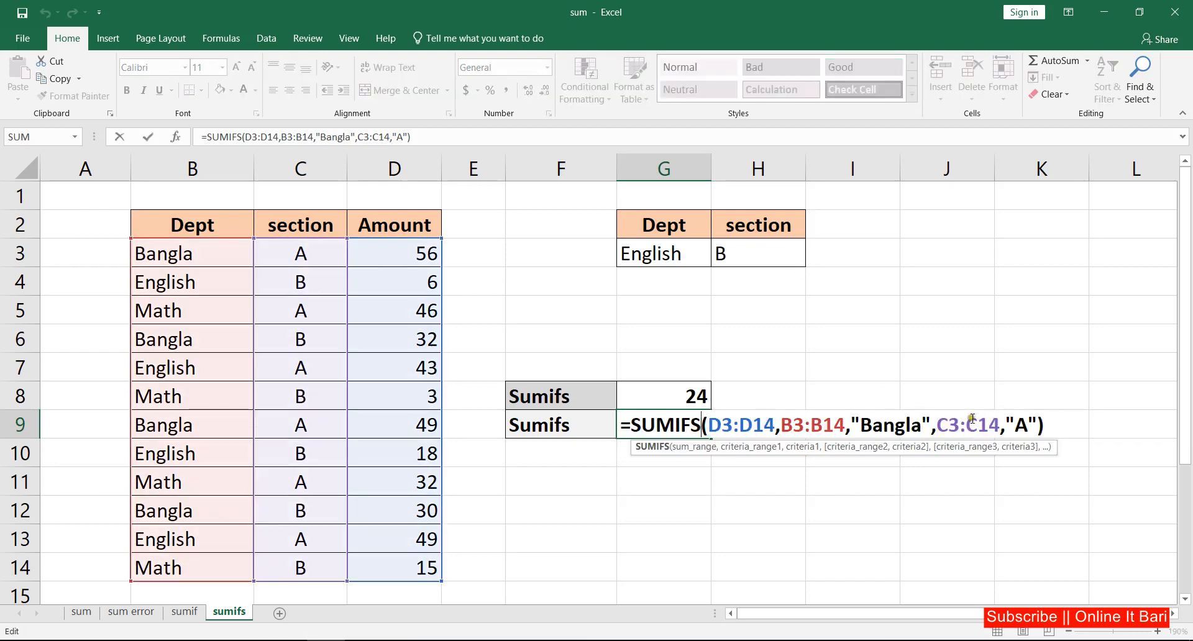
pyautogui.doubleClick(1021, 428)
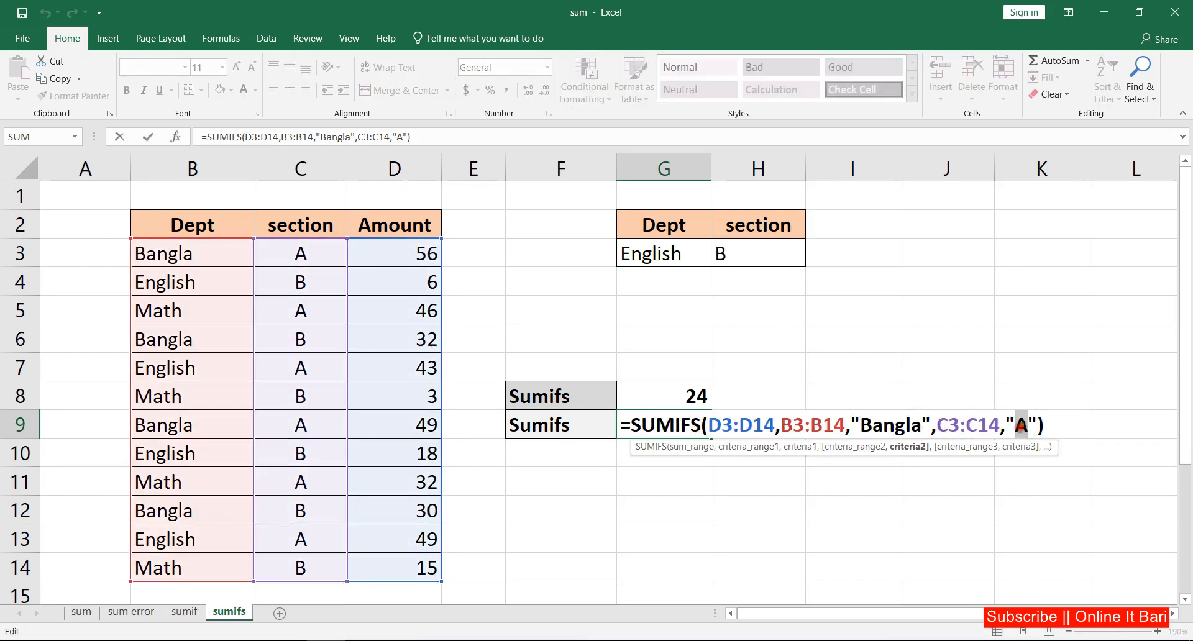
pyautogui.write('B')
pyautogui.press('Return')
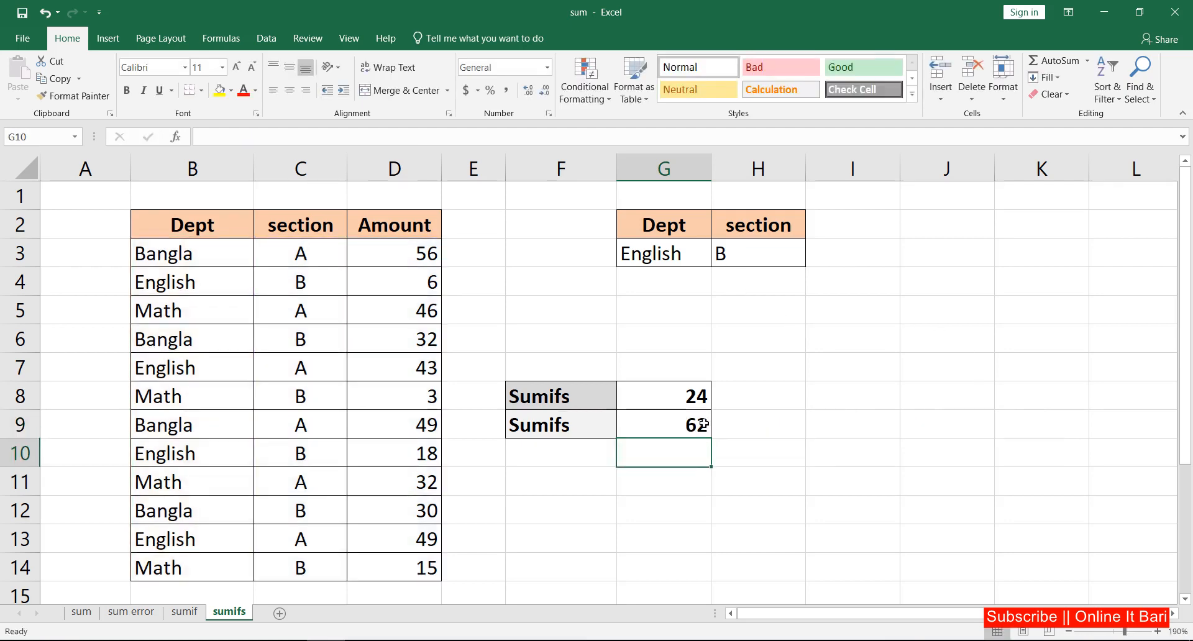
# Set the Dept dropdown to Bangla and compare the two Sumifs results.
pyautogui.click(665, 429)
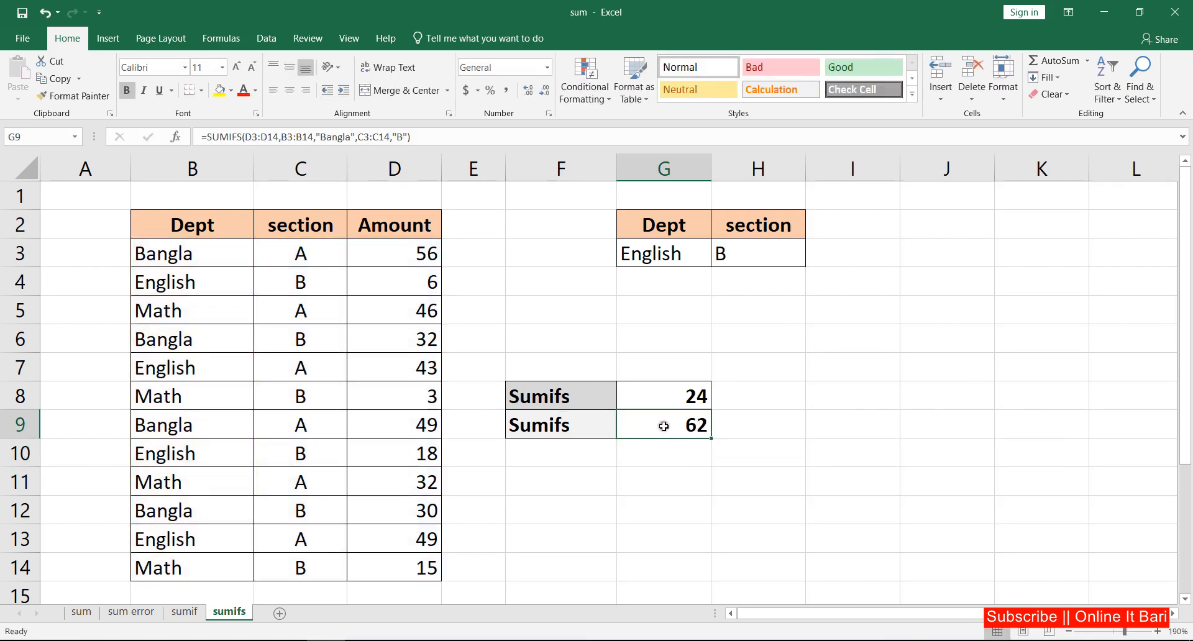
pyautogui.click(664, 252)
pyautogui.click(717, 260)
pyautogui.click(644, 275)
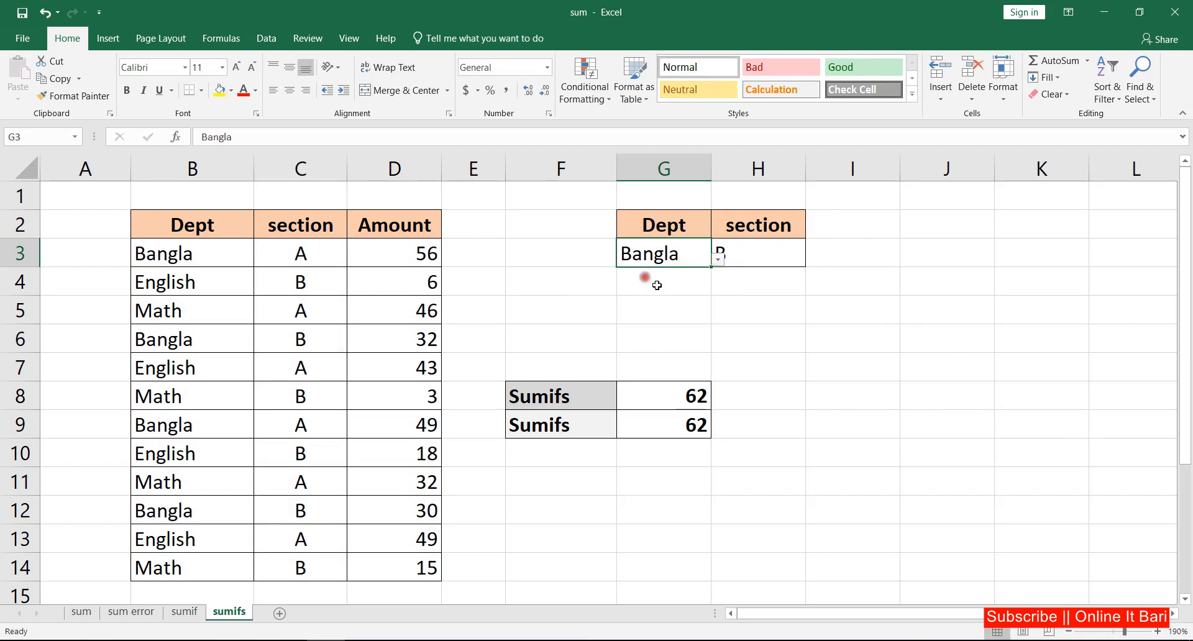
pyautogui.click(698, 407)
pyautogui.click(696, 424)
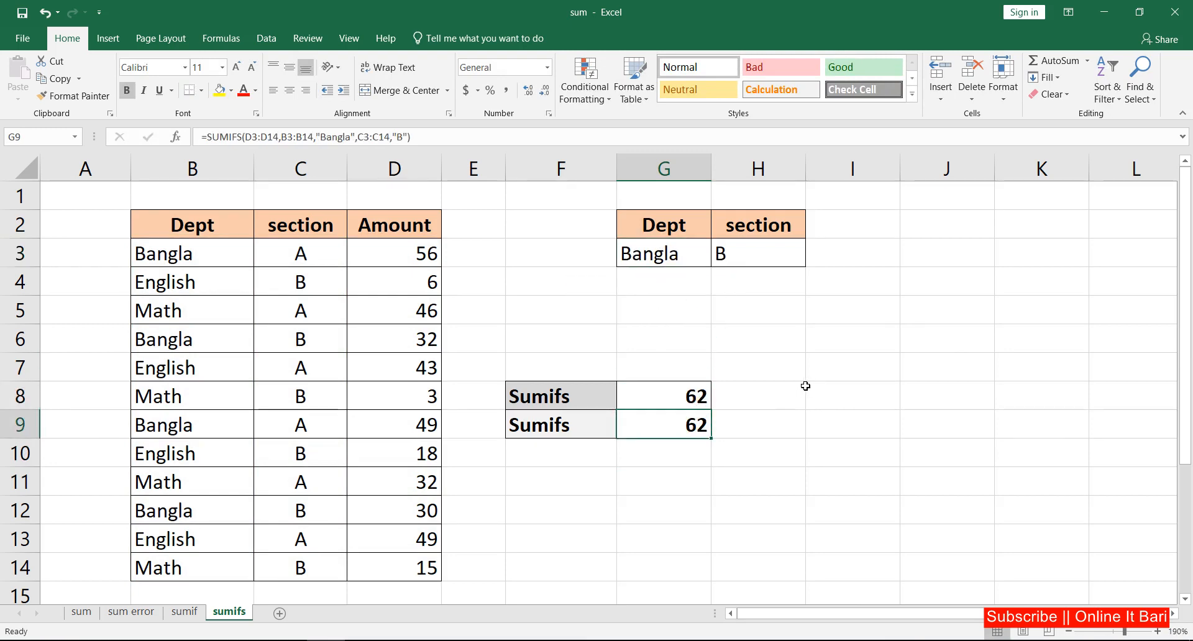
pyautogui.click(695, 347)
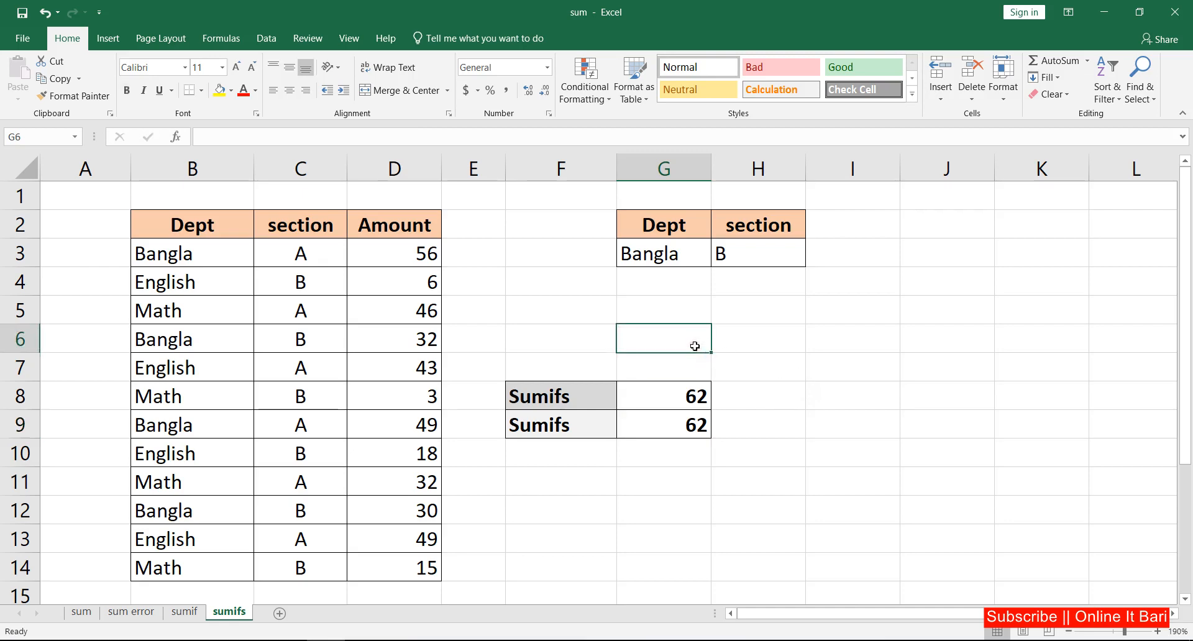
pyautogui.click(734, 344)
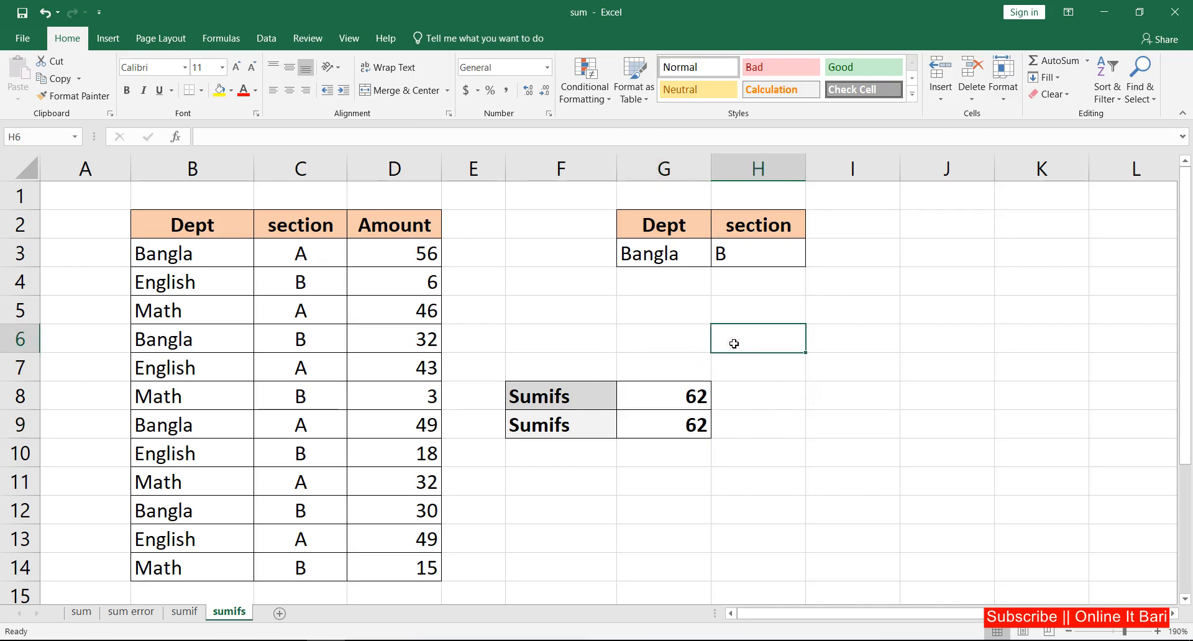